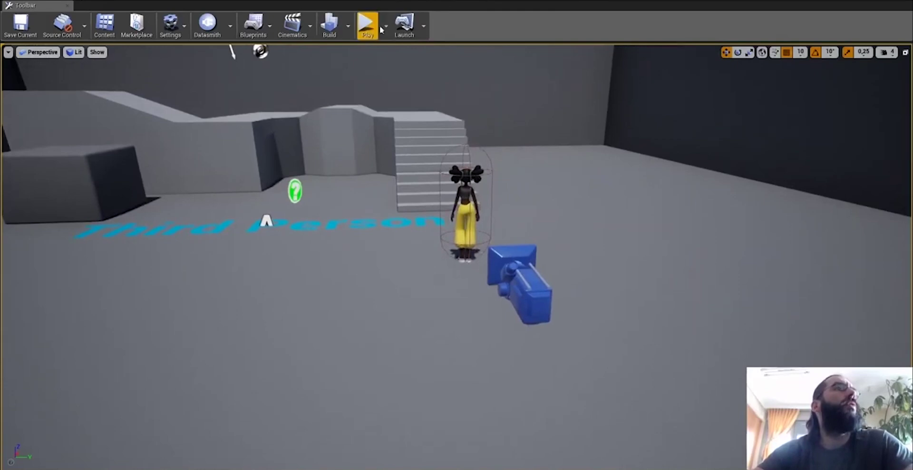
Step: Play-test the level, running the character in all directions to check its idle and run animations, and stop the session
left_click(376, 28)
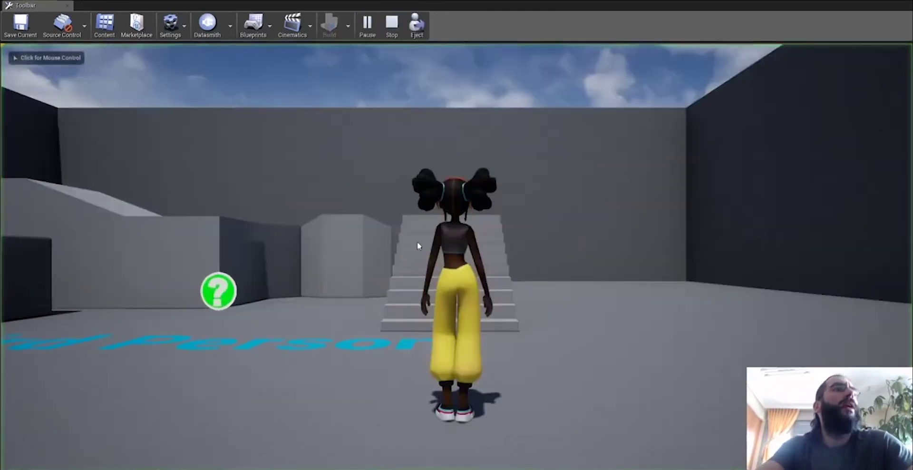
left_click(419, 246)
key("w")
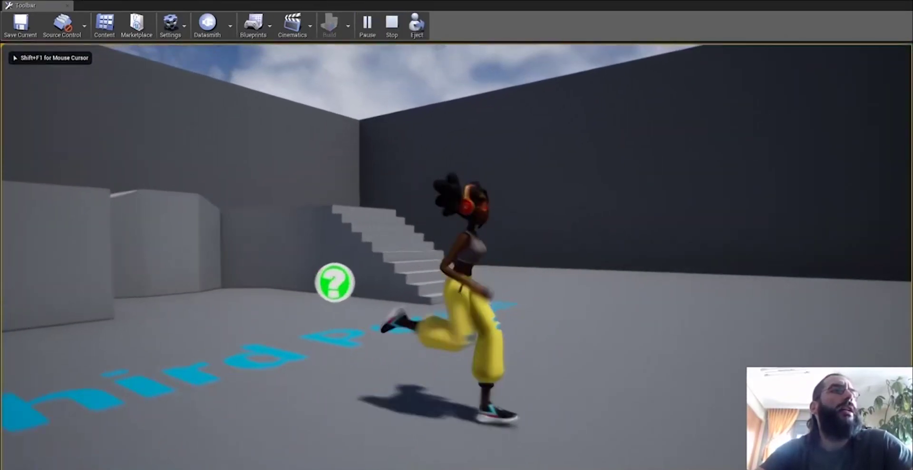
key("w")
key("d")
key("a")
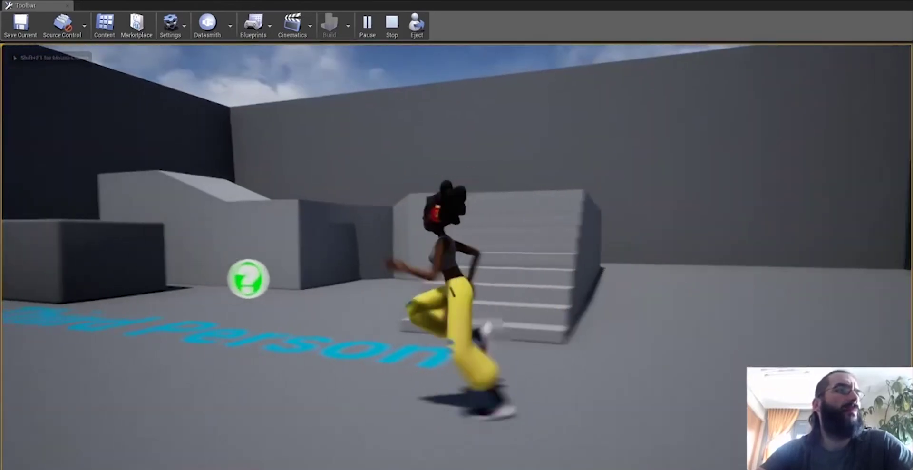
key("s")
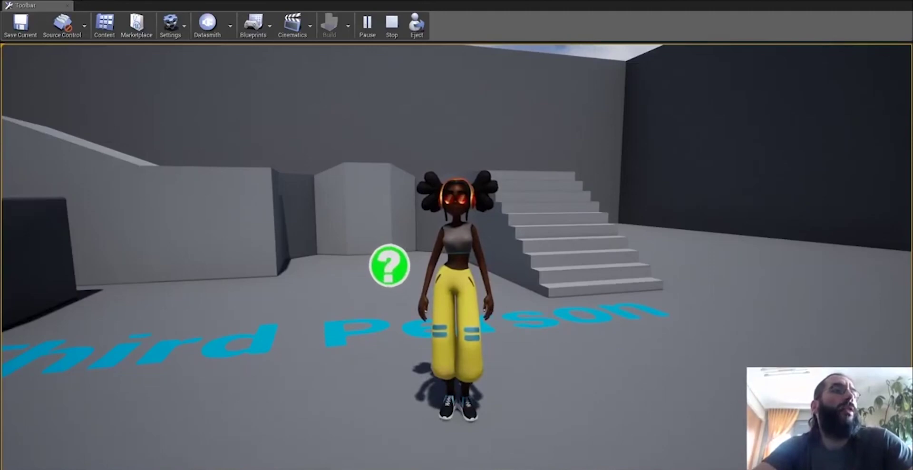
key("d")
key("w")
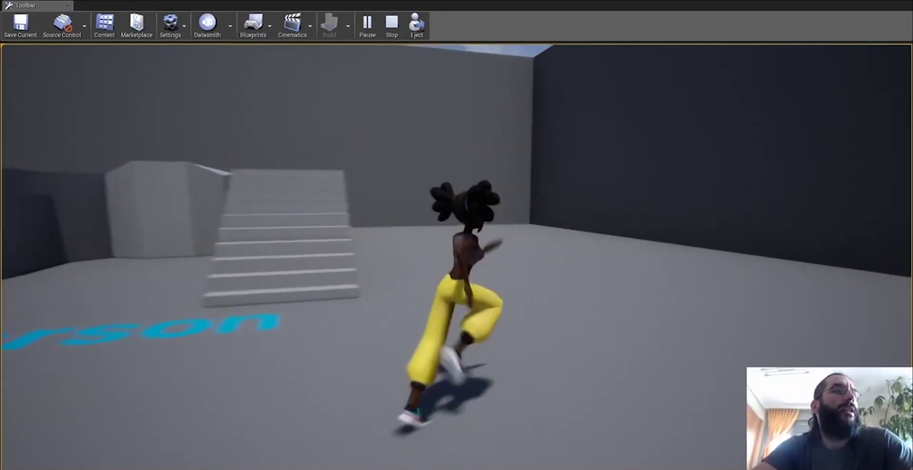
key("s")
key("s")
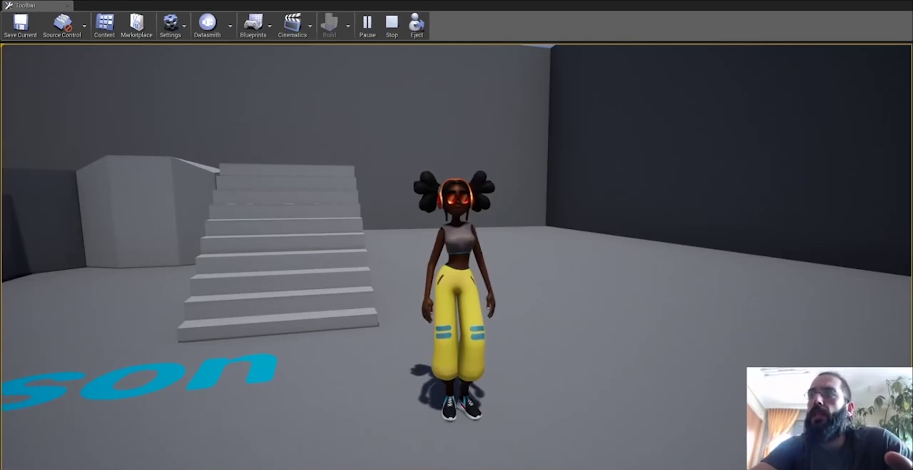
key("w")
key("s")
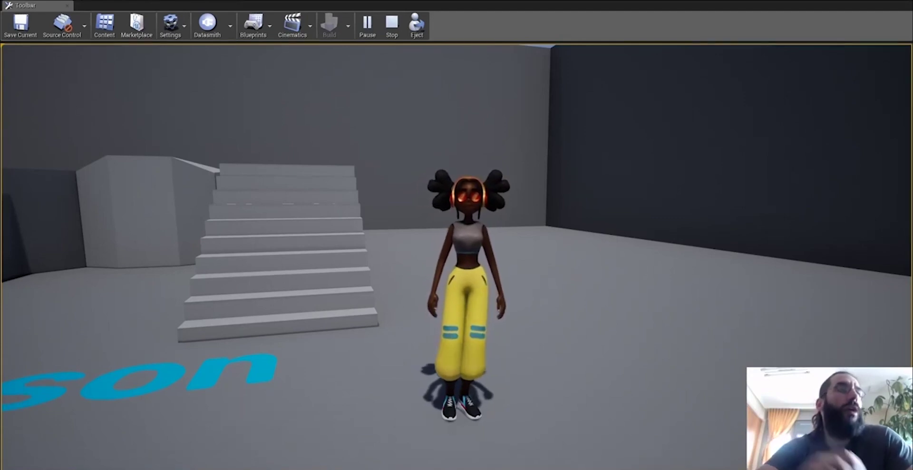
key("a")
key("d")
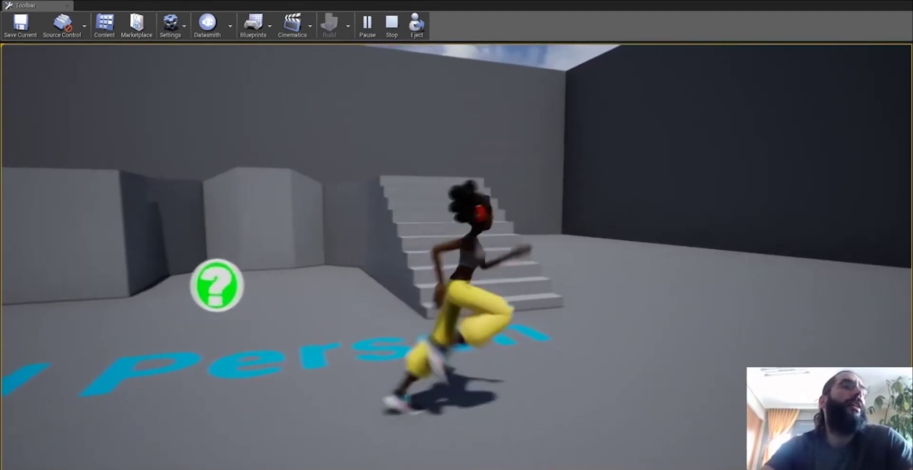
key("w")
key("s")
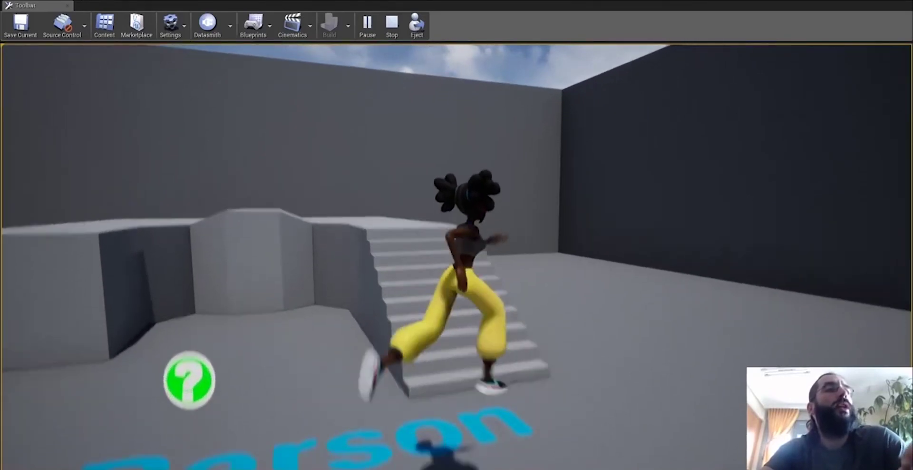
key("d")
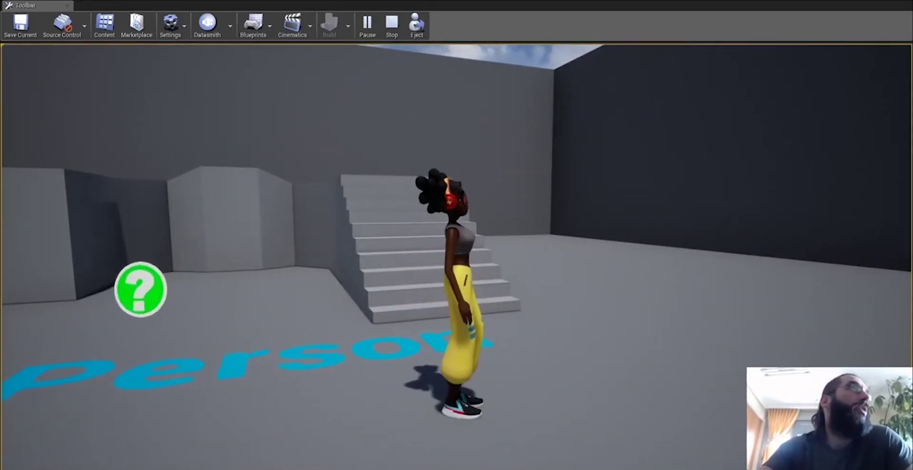
key("Escape")
Step: Select the ThirdPersonCharacter standing in the level and frame it beside the staircase
right_click_drag(526, 245, 556, 252)
left_click(616, 240)
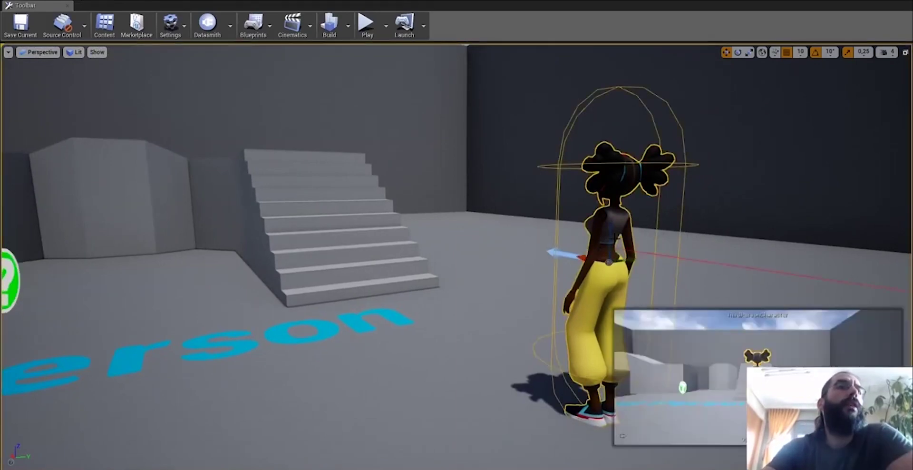
right_click_drag(615, 240, 624, 246)
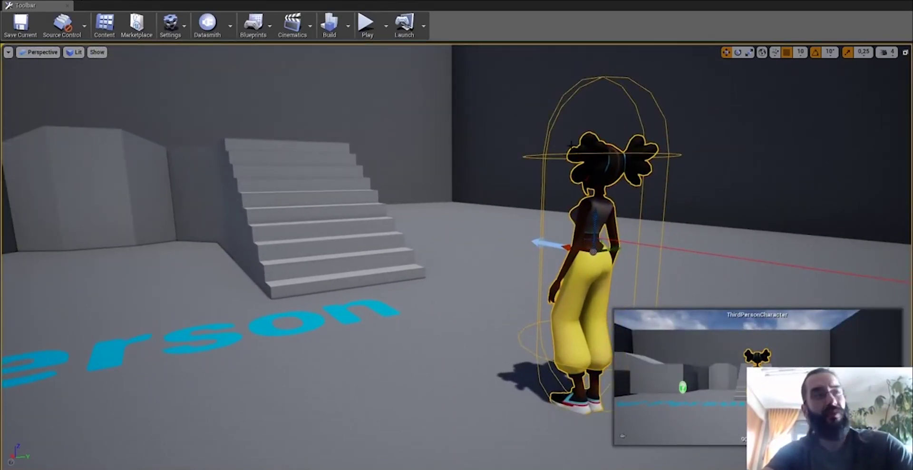
Step: Look through the Blueprints and anims content folders and open the ABP_michelle animation blueprint from the michelle folder
left_click(103, 26)
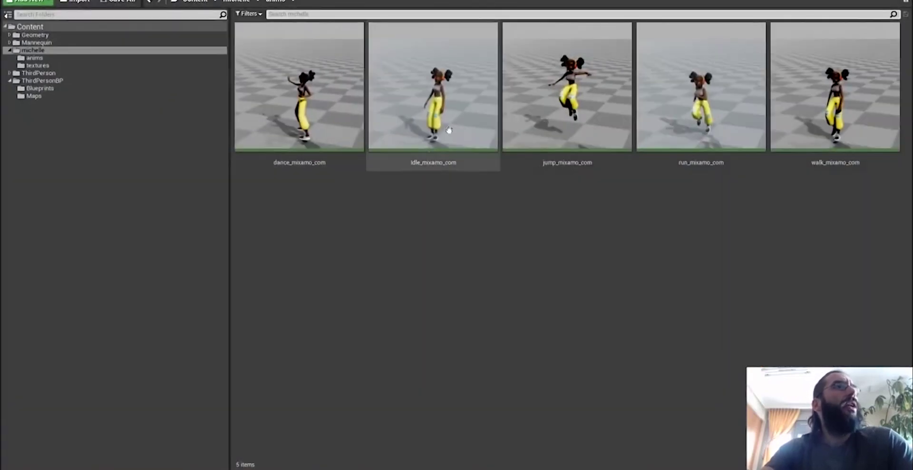
left_click(51, 89)
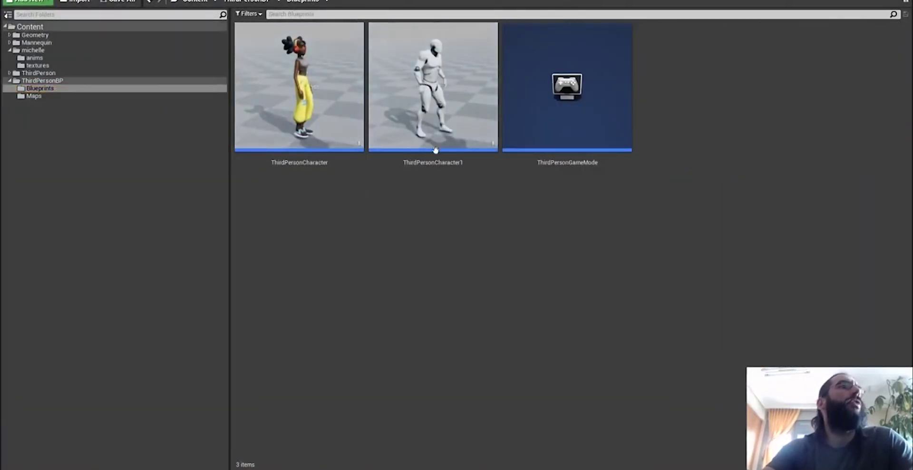
left_click(49, 57)
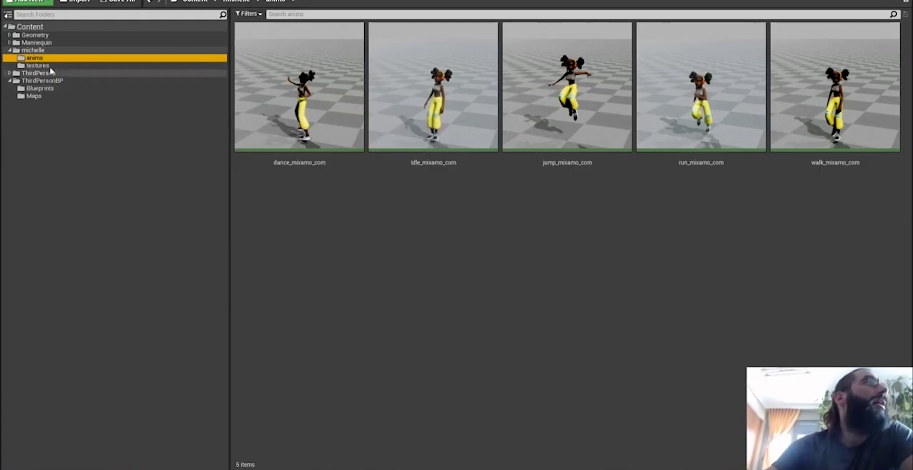
left_click(52, 51)
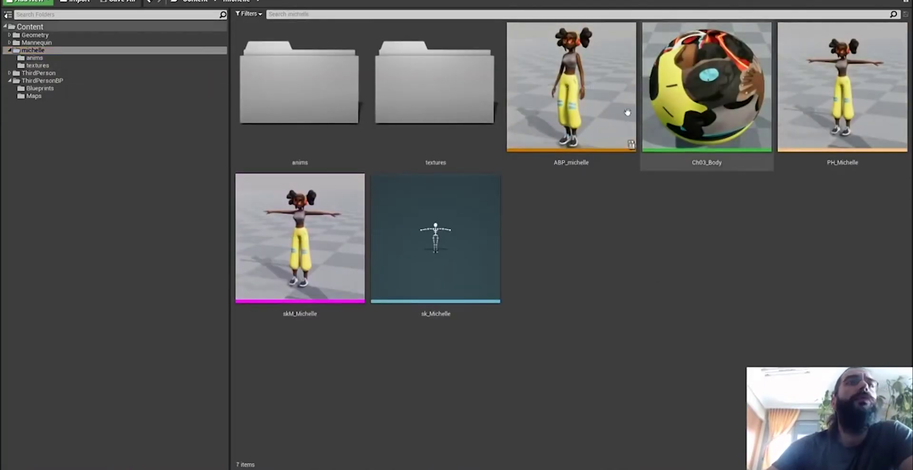
double_click(589, 103)
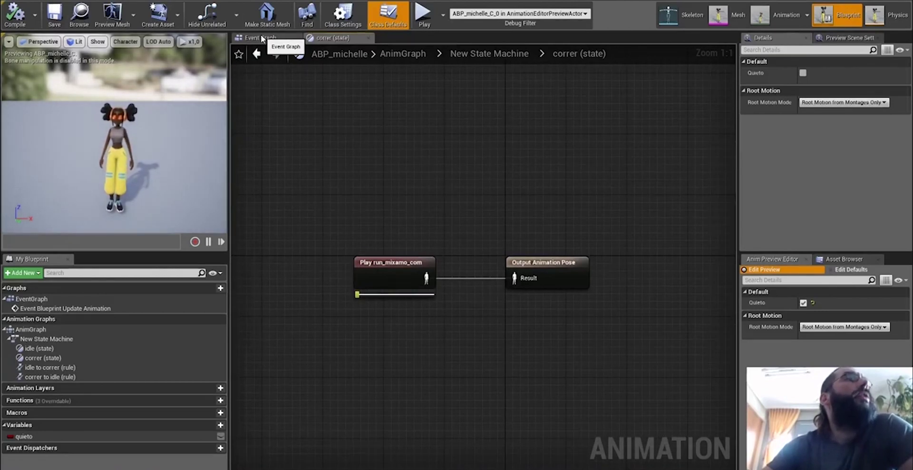
Step: Open the Event Graph and examine the Event Blueprint Update Animation event and the SET Quieto node it drives
right_click_drag(427, 183, 453, 174)
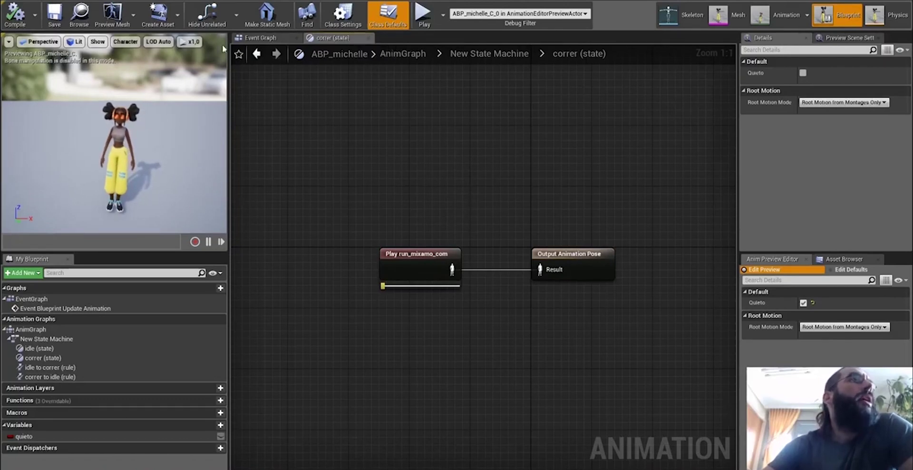
left_click(268, 38)
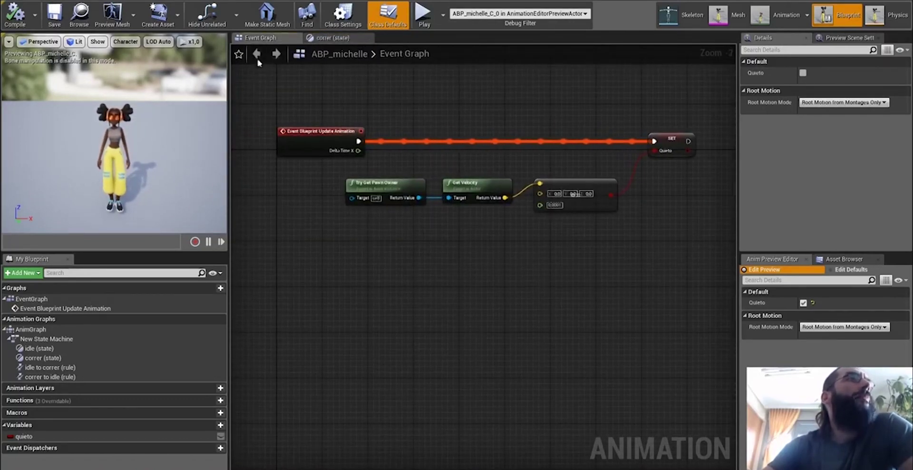
left_click_drag(416, 130, 418, 142)
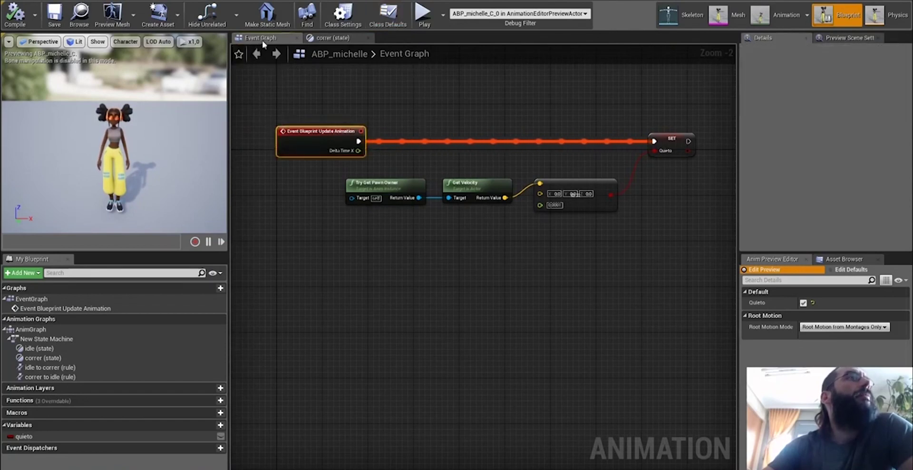
left_click_drag(263, 85, 338, 158)
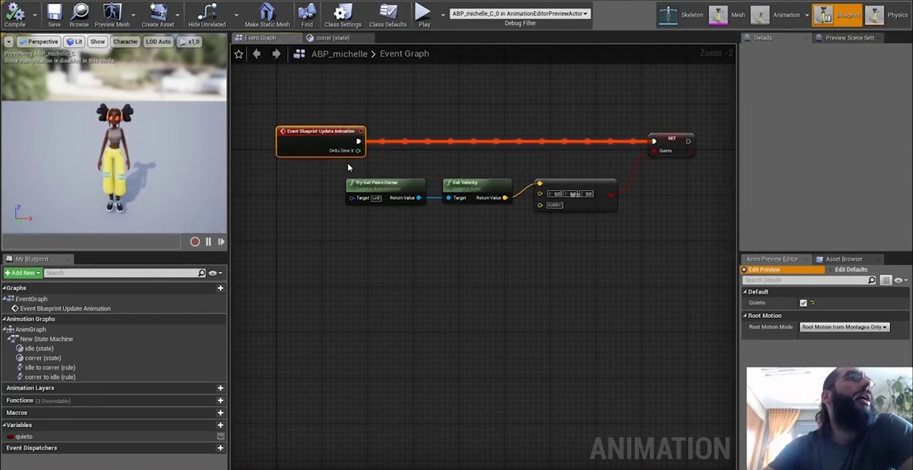
left_click_drag(243, 114, 280, 110)
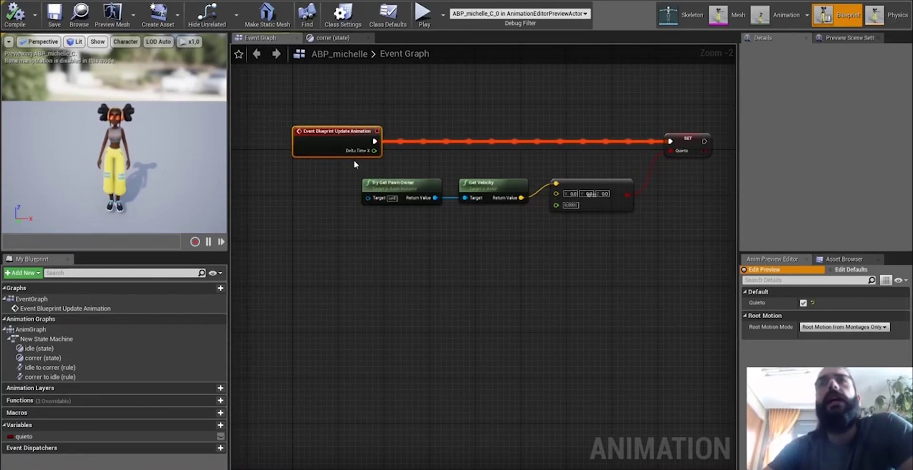
right_click_drag(563, 100, 516, 87)
scroll(449, 133, "up", 2)
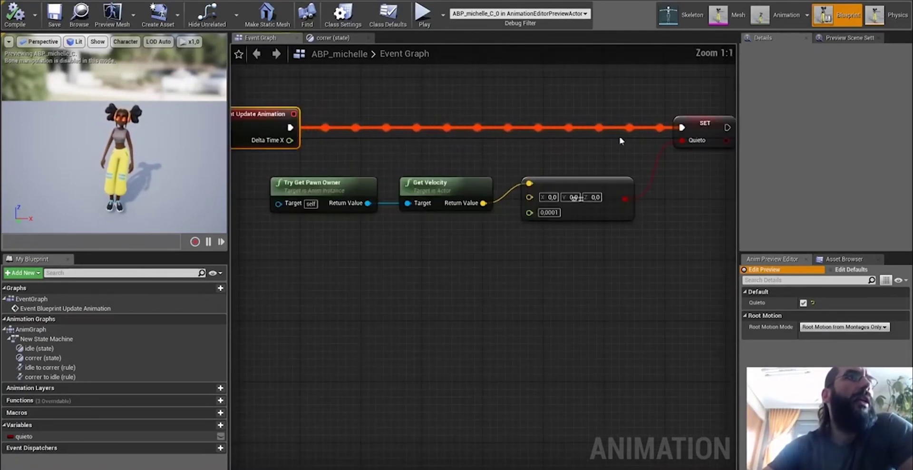
right_click_drag(622, 141, 585, 150)
left_click_drag(609, 97, 678, 157)
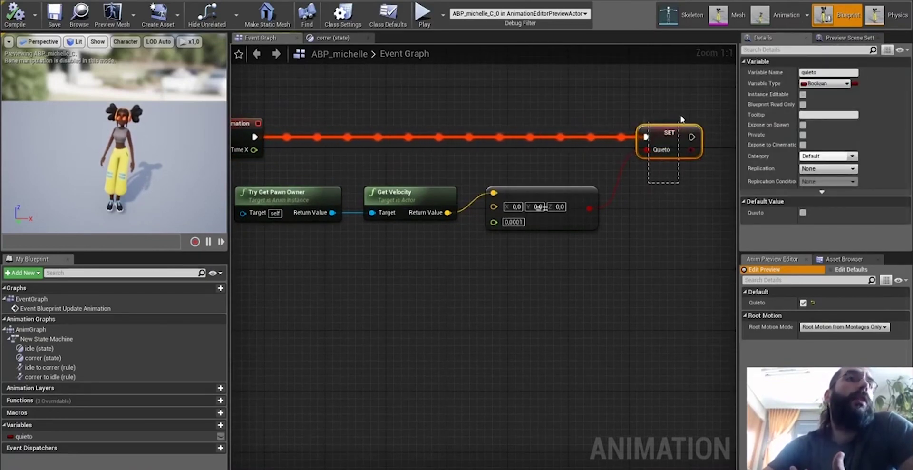
left_click_drag(702, 104, 614, 165)
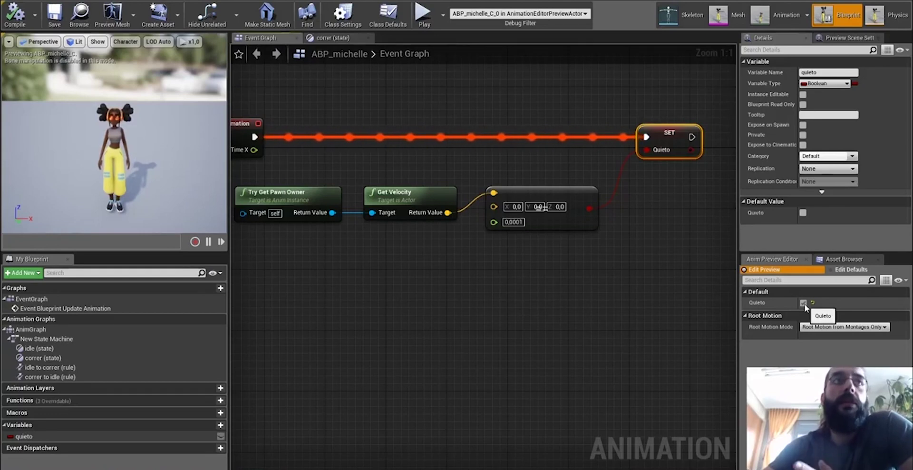
scroll(672, 226, "down", 1)
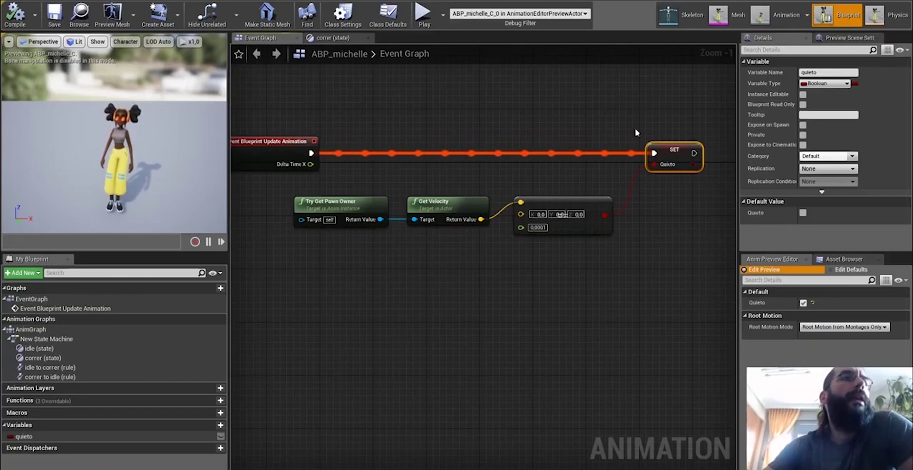
Step: Examine the Try Get Pawn Owner, Get Velocity and vector comparison nodes that feed the Quieto variable
left_click_drag(621, 269, 322, 186)
left_click_drag(296, 273, 334, 270)
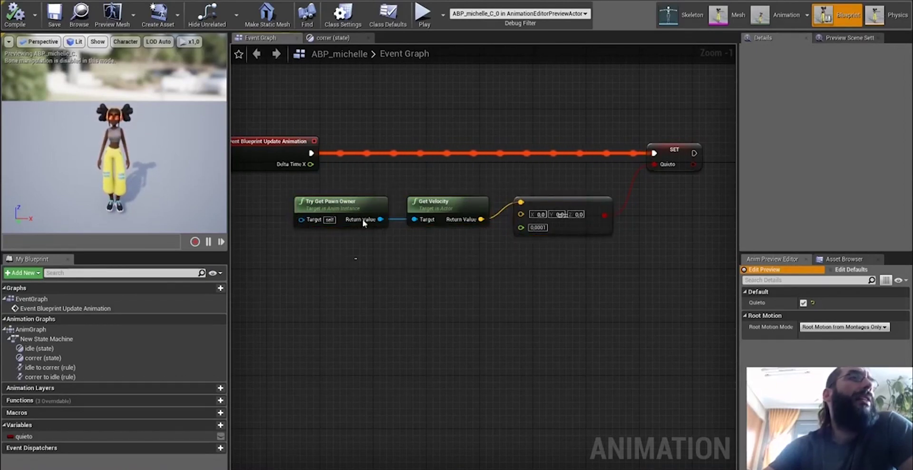
left_click(359, 204)
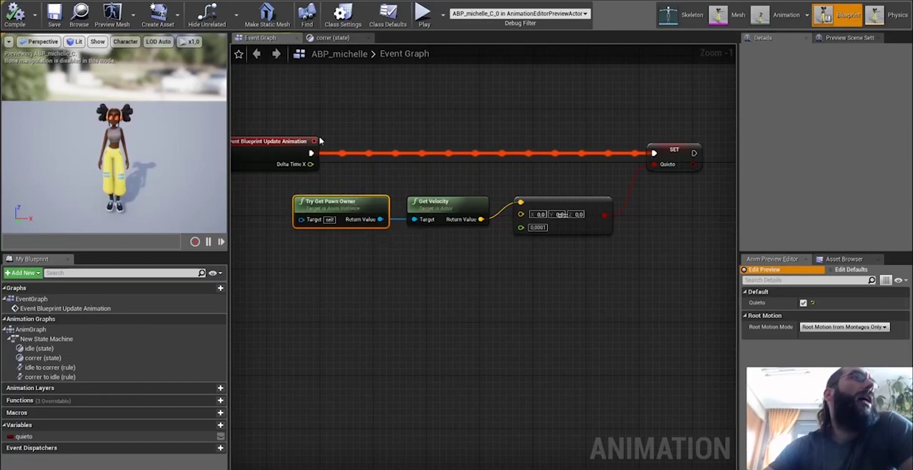
left_click(469, 201)
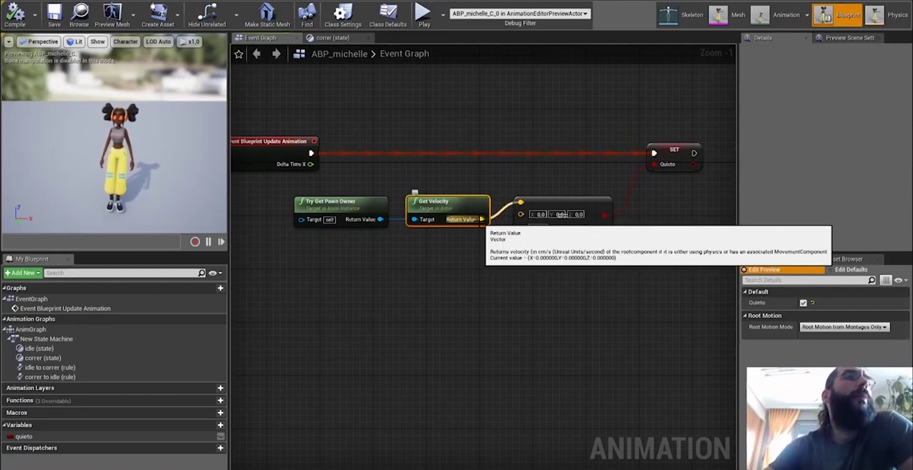
left_click_drag(540, 261, 573, 189)
scroll(574, 199, "up", 1)
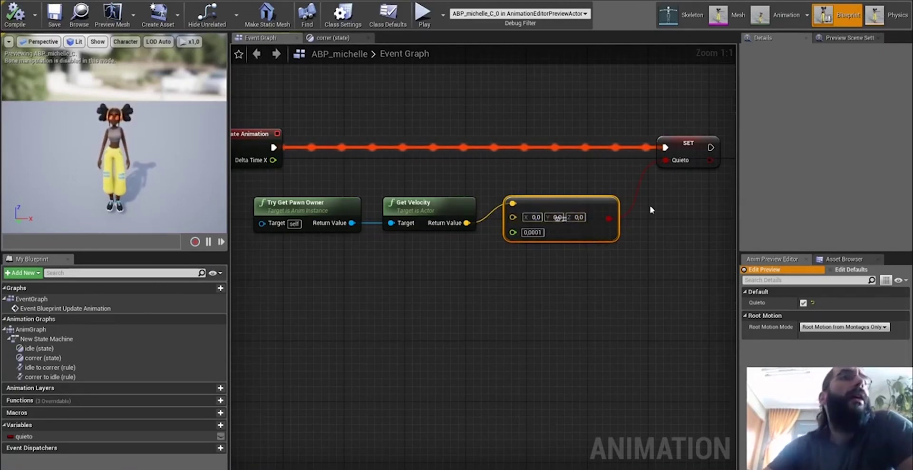
scroll(631, 193, "down", 1)
right_click_drag(453, 203, 456, 204)
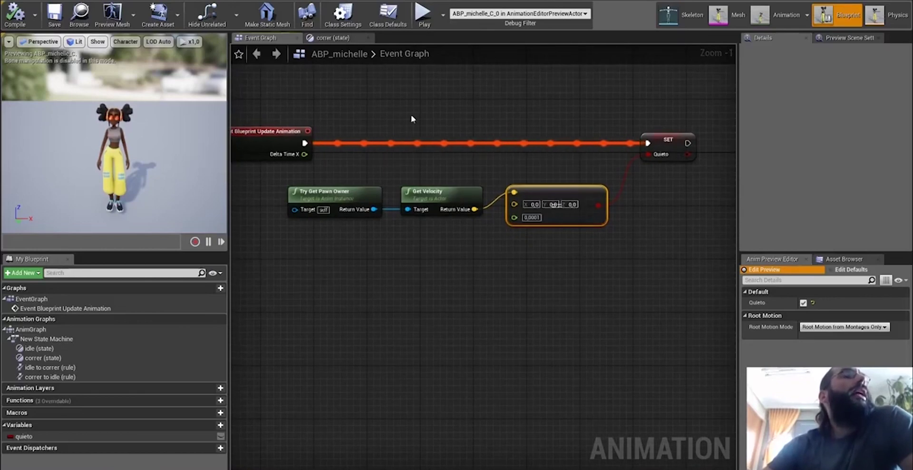
Step: Review the whole Event Graph once more and open the graph of the correr state
left_click(344, 41)
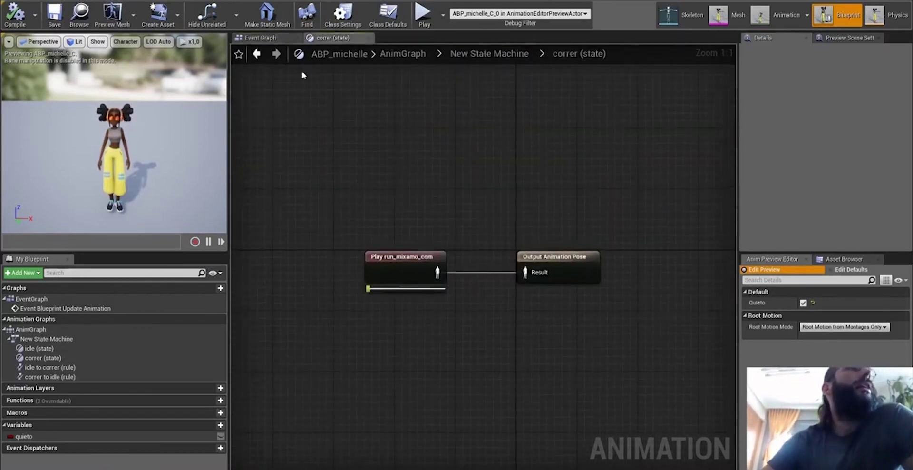
left_click(259, 40)
right_click_drag(642, 142, 604, 153)
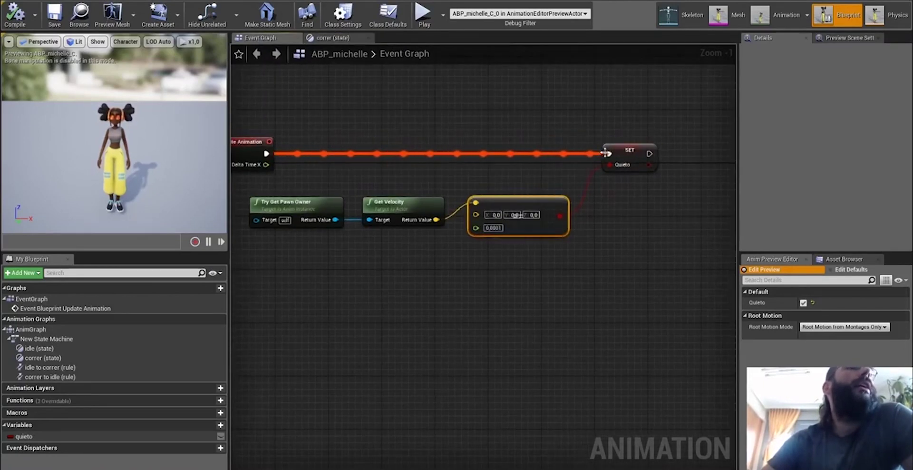
scroll(605, 153, "down", 2)
left_click(460, 101)
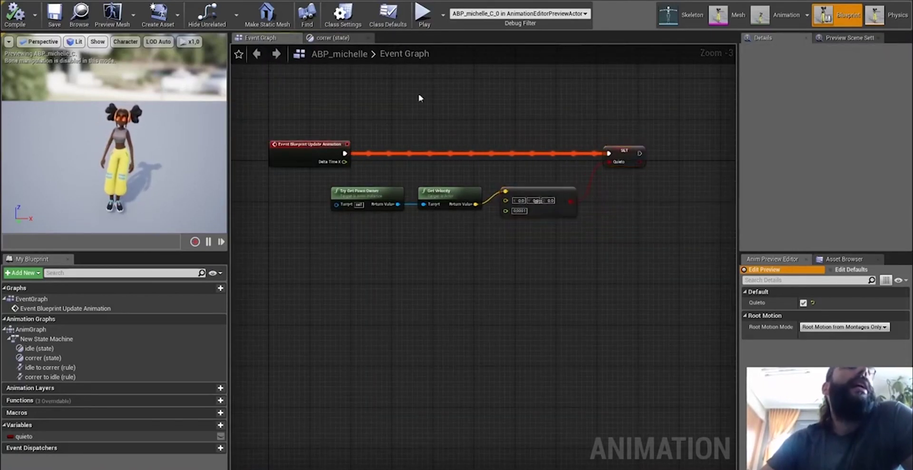
left_click(338, 39)
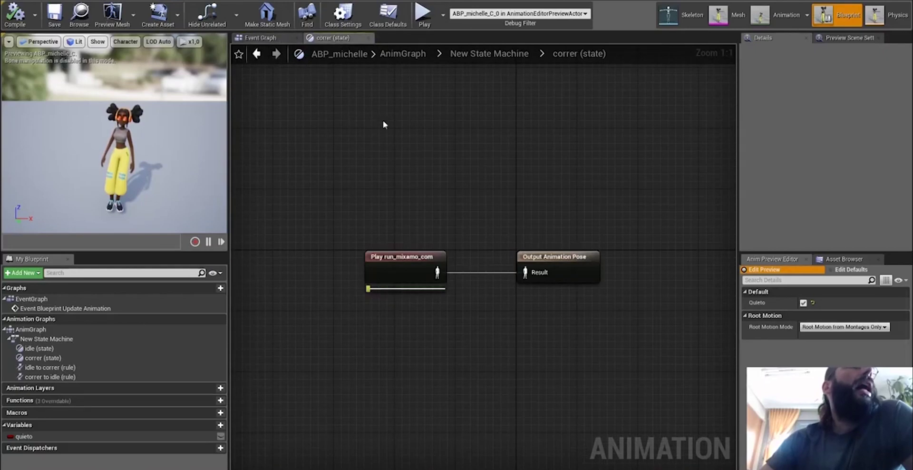
Step: Go back to the state machine, inspect the idle to correr transition rule and return to the Event Graph
left_click(257, 55)
left_click_drag(381, 145, 650, 278)
left_click_drag(419, 268, 421, 168)
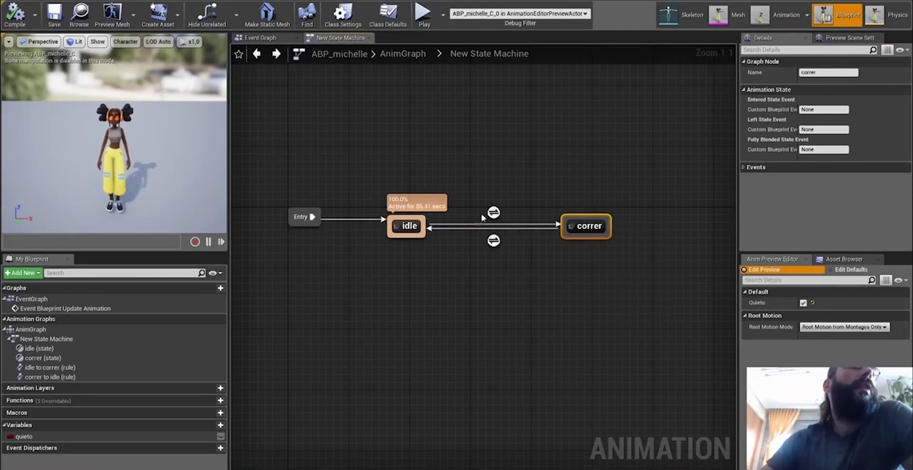
left_click(493, 213)
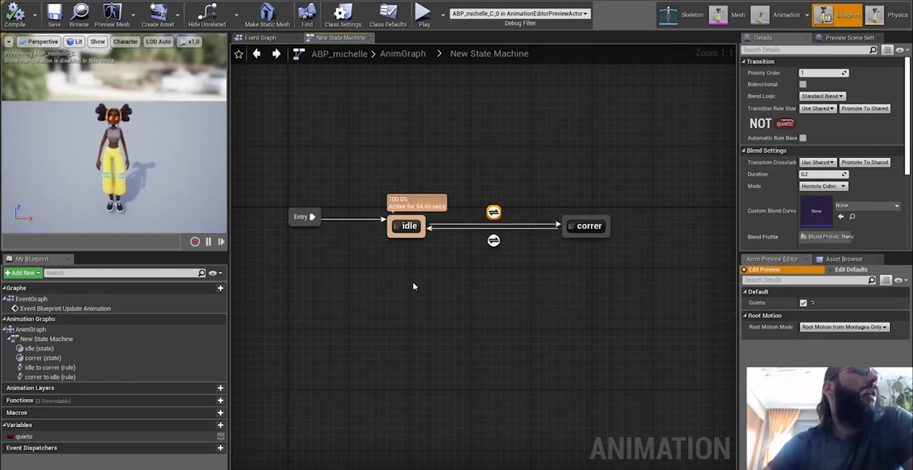
left_click(294, 68)
left_click(258, 38)
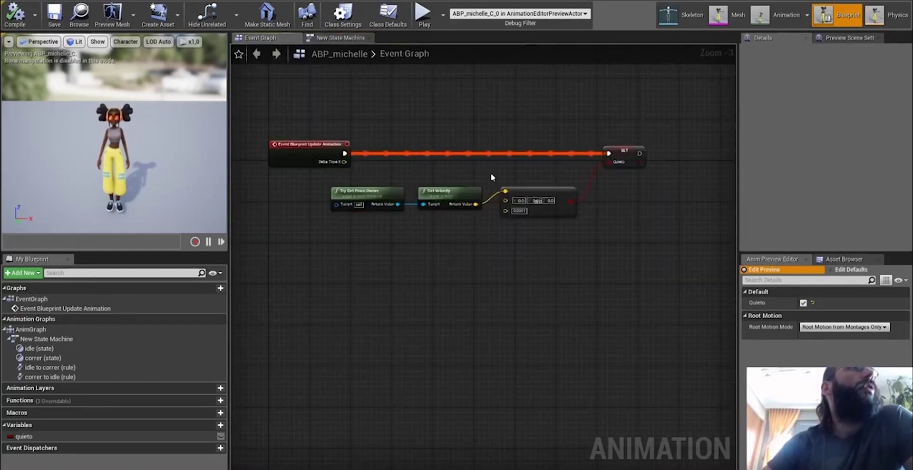
Step: Add a Get Movement Component node fed by the return value of Try Get Pawn Owner, finding it by searching for movement
scroll(566, 150, "down", 2)
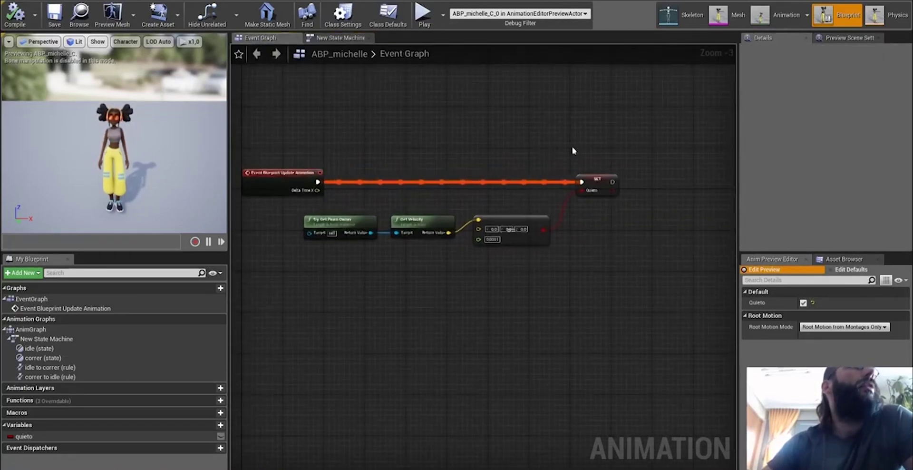
scroll(591, 179, "up", 2)
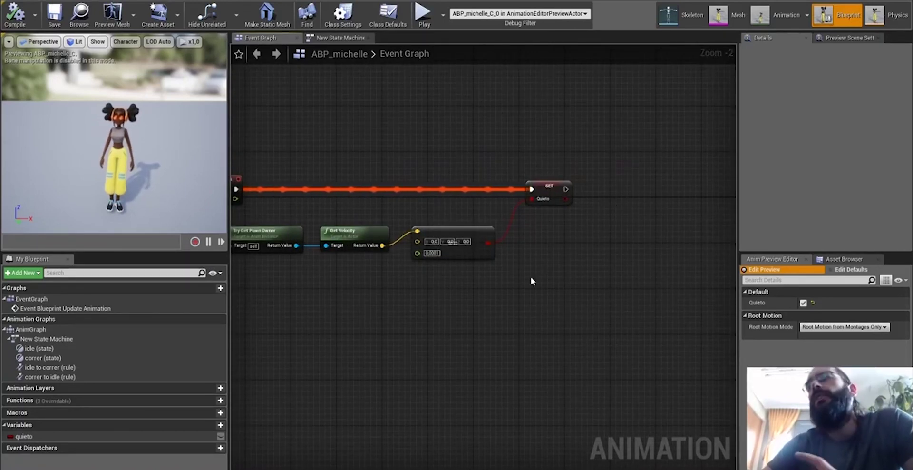
key("Home")
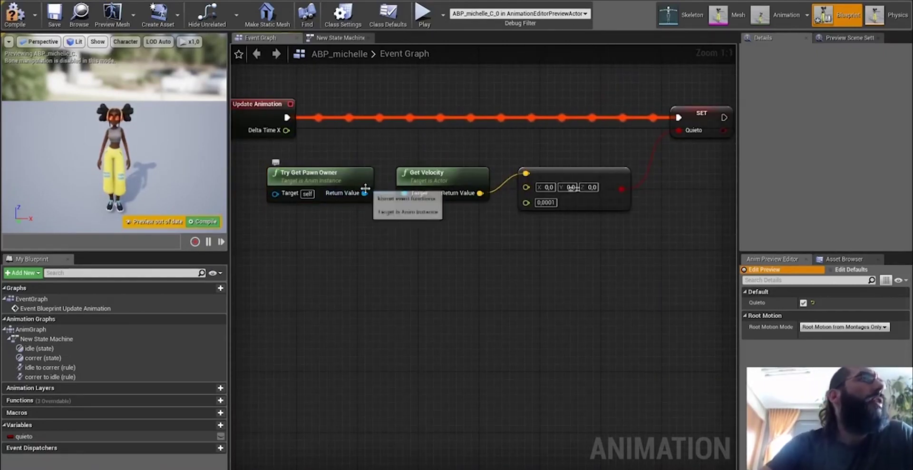
left_click_drag(364, 193, 383, 261)
left_click_drag(308, 260, 344, 163)
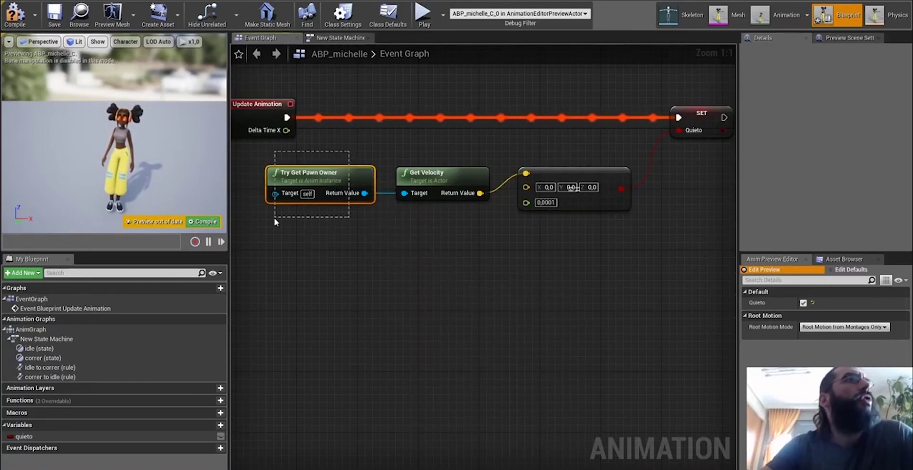
left_click(297, 258)
left_click_drag(364, 193, 395, 256)
left_click_drag(408, 283, 403, 285)
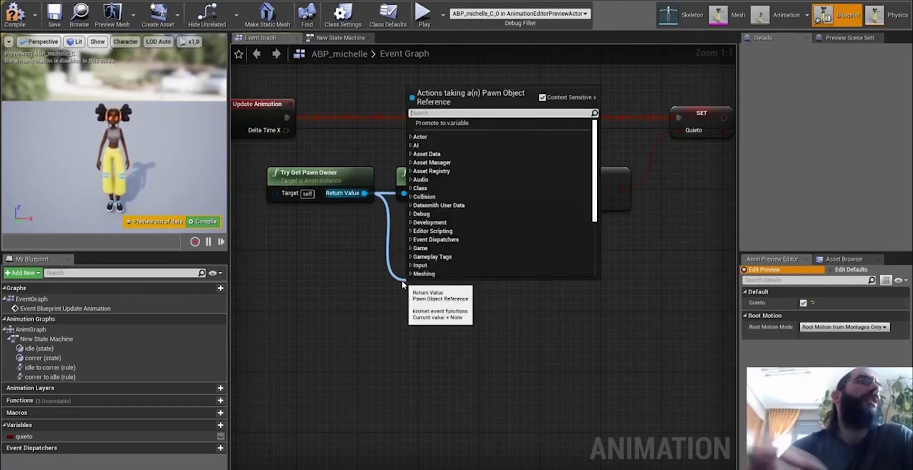
type("movement")
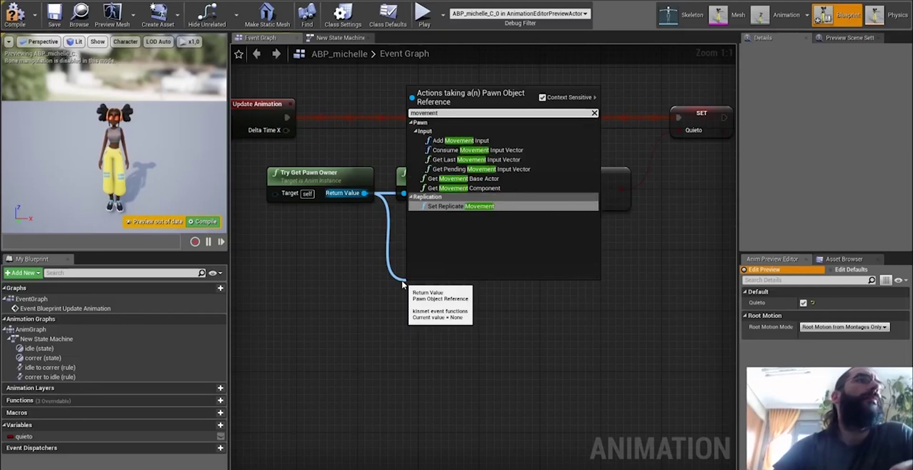
left_click(500, 187)
Step: Add an Is Falling node fed by the return value of Get Movement Component
left_click_drag(474, 288, 580, 296)
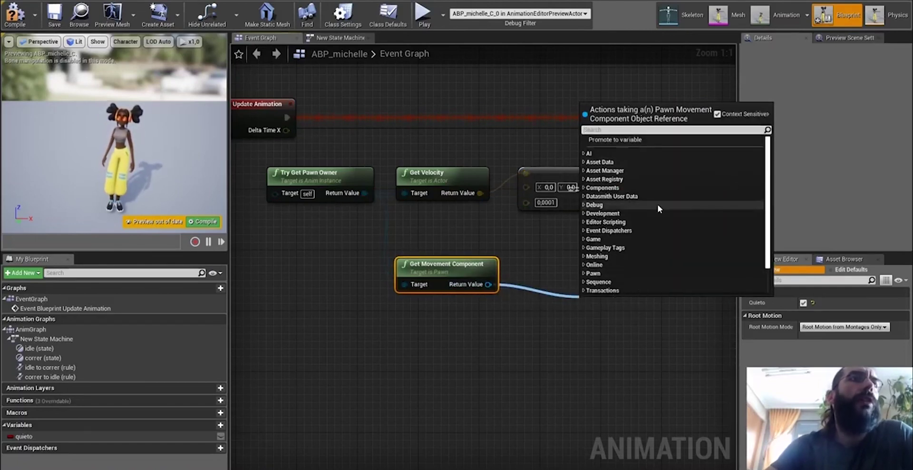
scroll(663, 214, "down", 3)
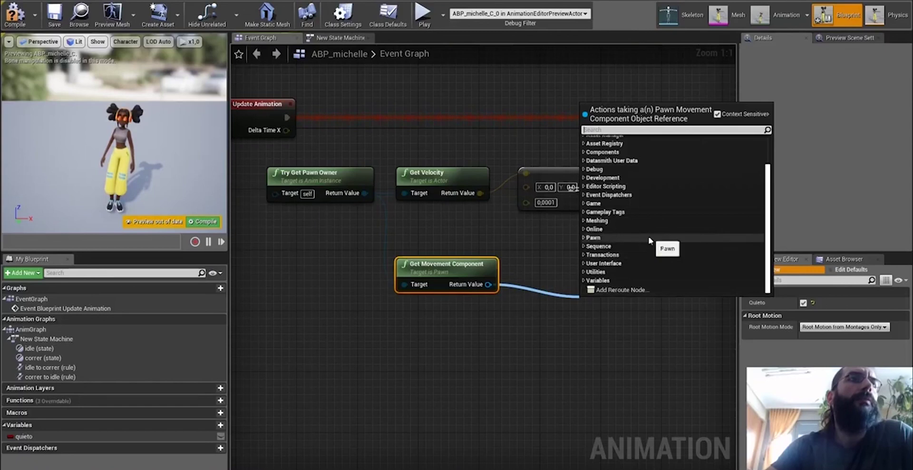
scroll(649, 234, "up", 3)
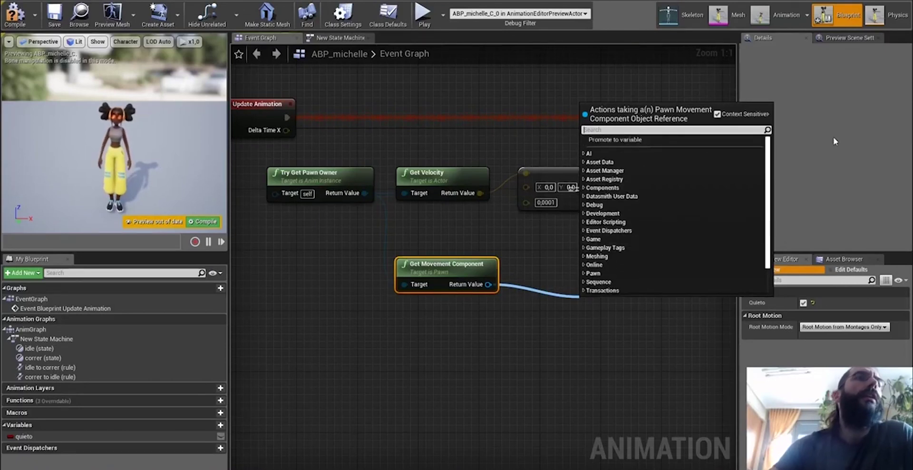
type("is")
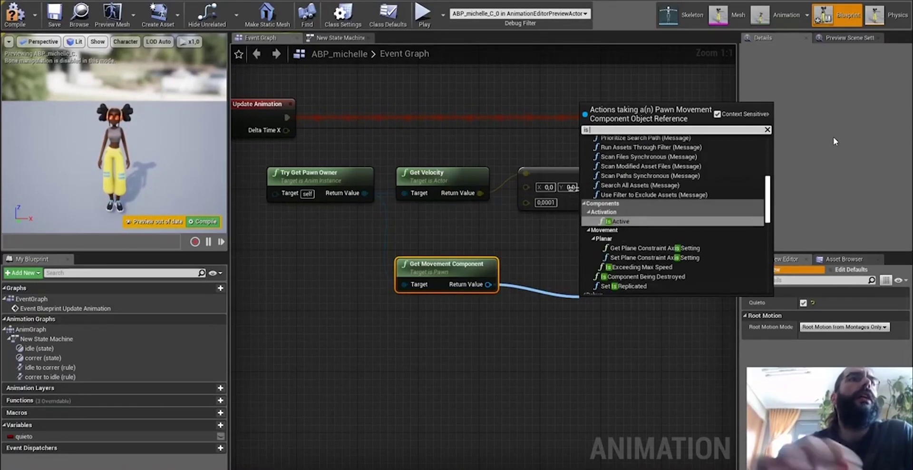
scroll(662, 191, "down", 10)
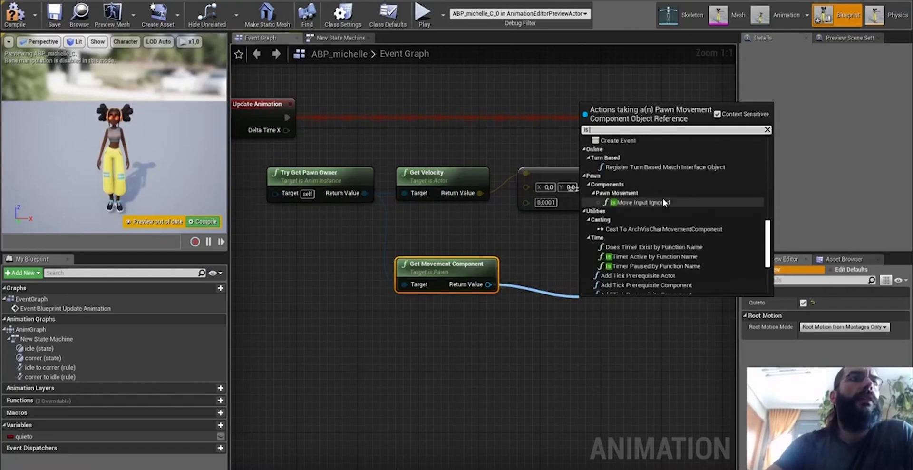
scroll(664, 208, "up", 10)
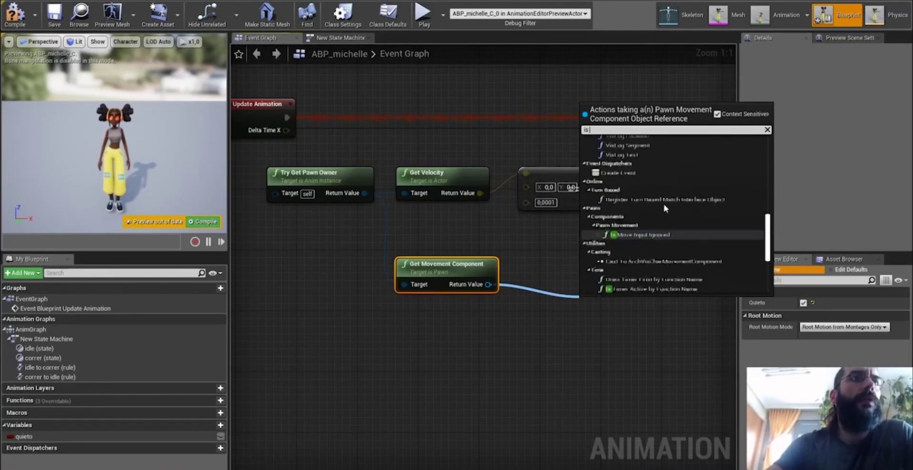
scroll(664, 206, "up", 2)
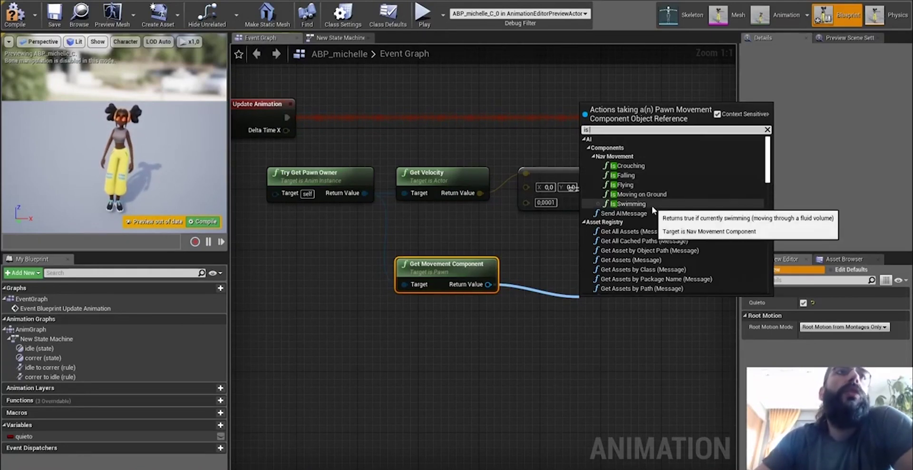
left_click(668, 175)
Step: Line up the Is Falling node in the same row as the Get Movement Component node
left_click_drag(618, 307, 586, 264)
right_click_drag(677, 236, 639, 250)
left_click_drag(608, 298, 634, 299)
left_click_drag(654, 267, 643, 262)
left_click_drag(659, 184, 678, 110)
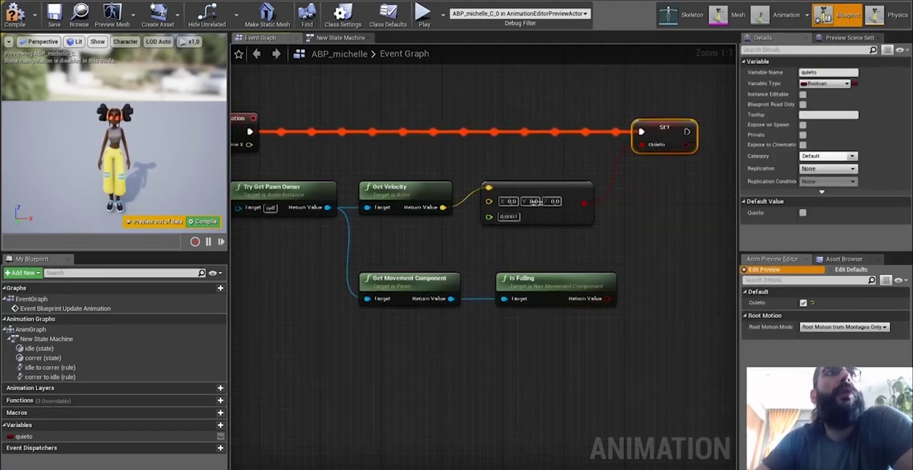
right_click_drag(703, 172, 643, 167)
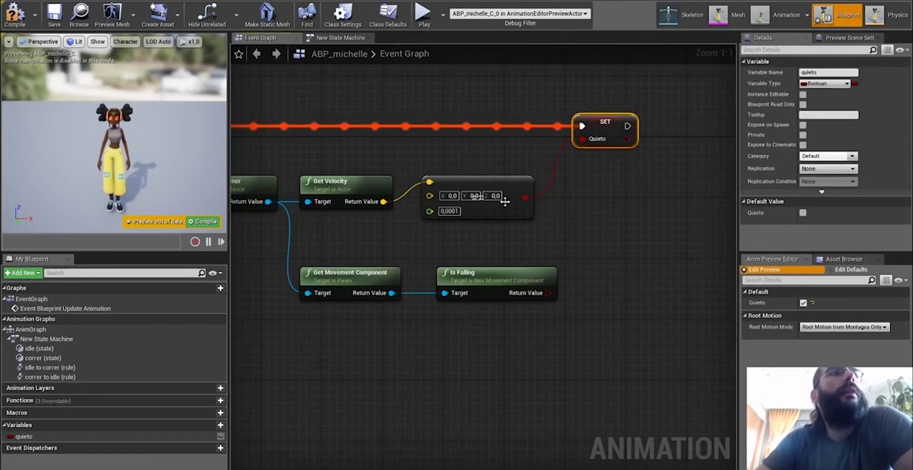
left_click_drag(580, 163, 579, 164)
left_click(578, 173)
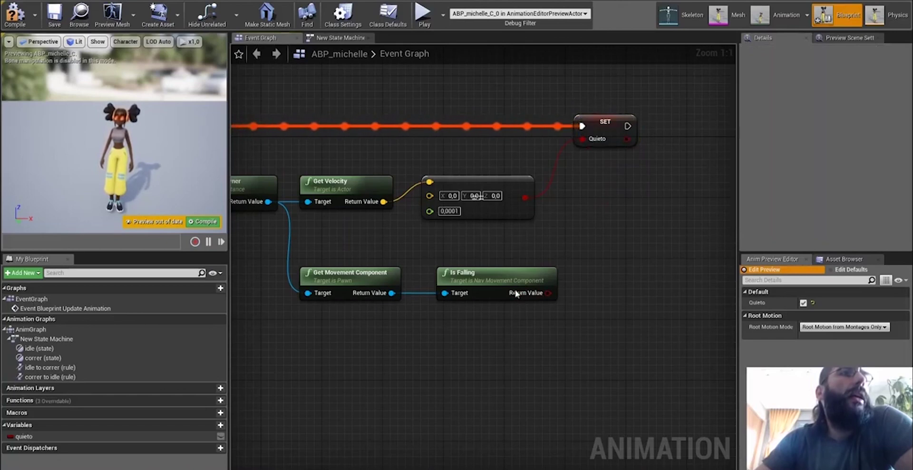
left_click_drag(549, 293, 590, 292)
key("Escape")
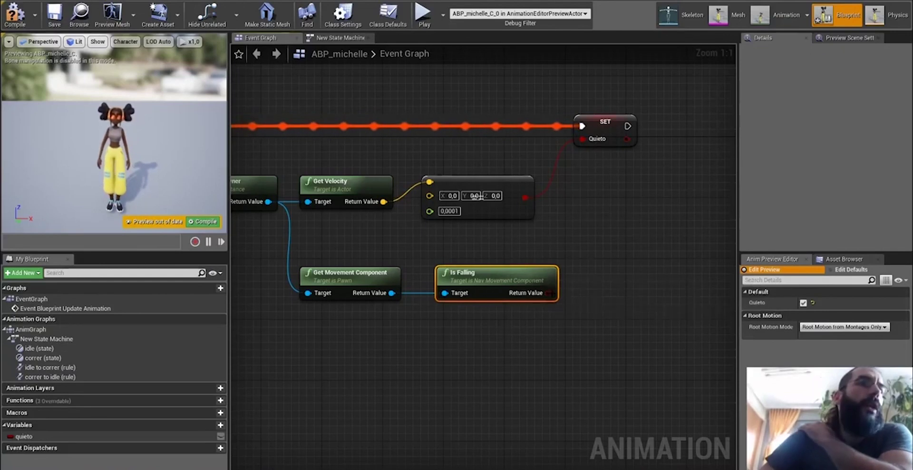
left_click_drag(550, 293, 666, 167)
right_click_drag(587, 196, 600, 145)
left_click_drag(628, 114, 595, 76)
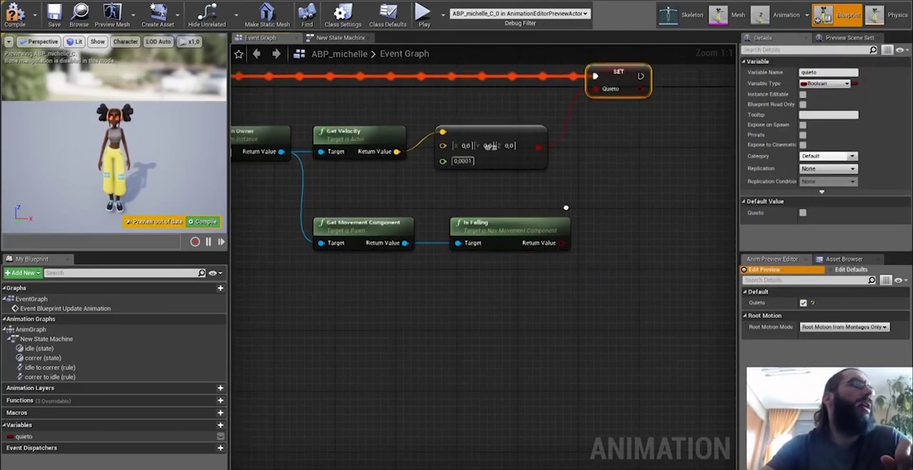
right_click_drag(566, 208, 566, 211)
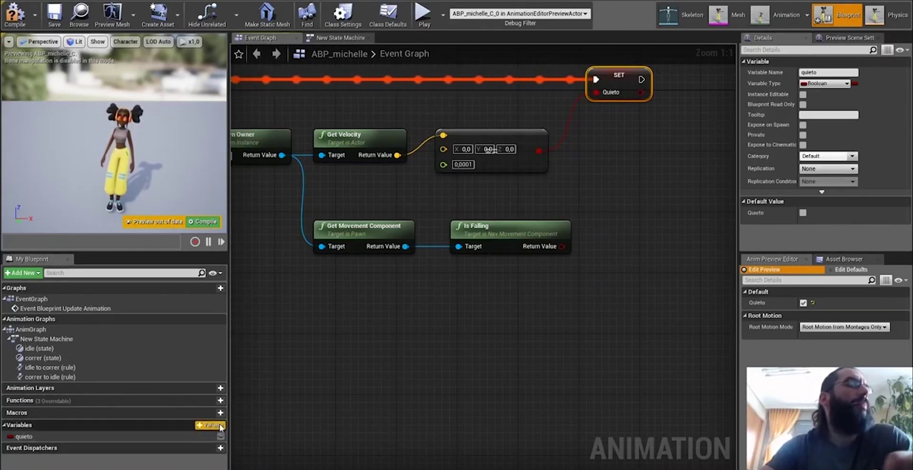
right_click_drag(557, 234, 521, 290)
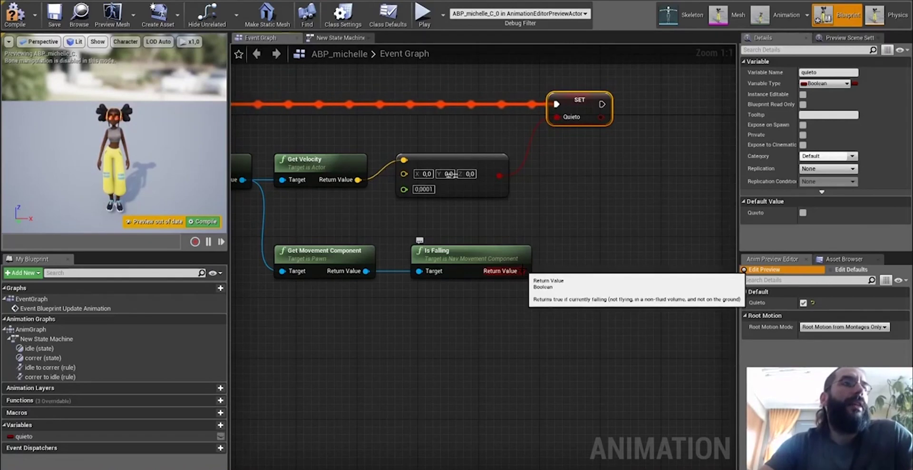
Step: Promote the Is Falling return value to a new boolean variable named en_aire
left_click_drag(523, 270, 613, 243)
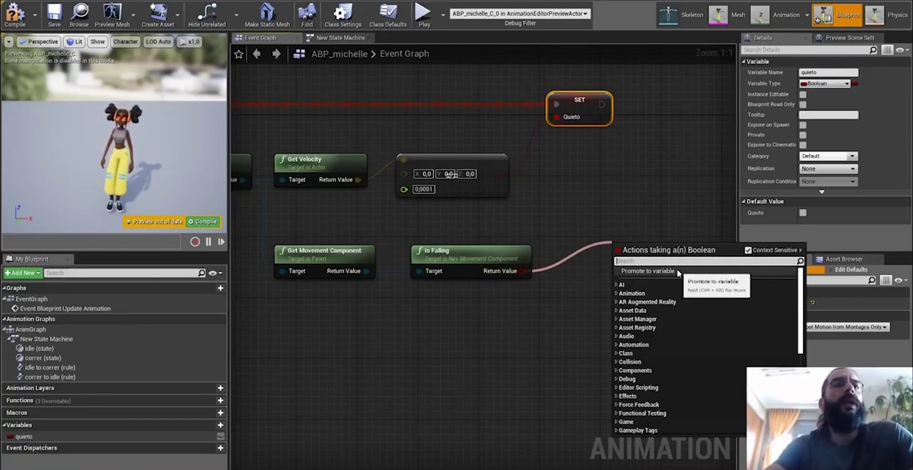
left_click(678, 270)
left_click_drag(633, 265, 671, 172)
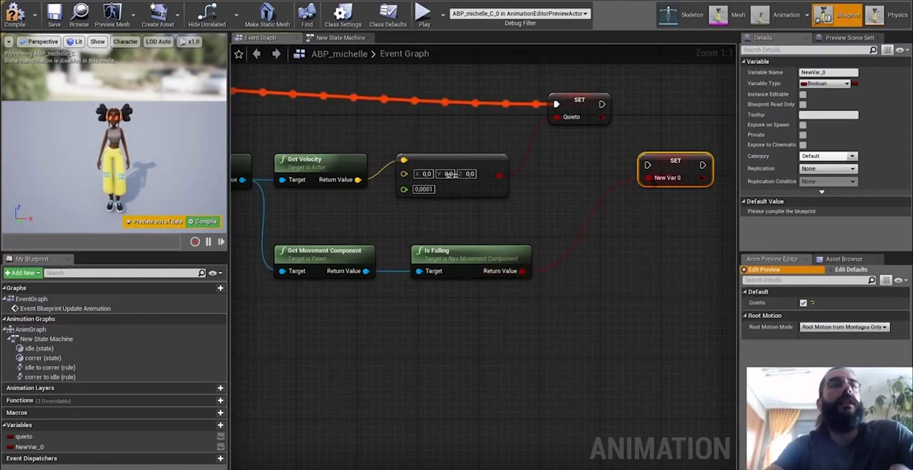
left_click(808, 72)
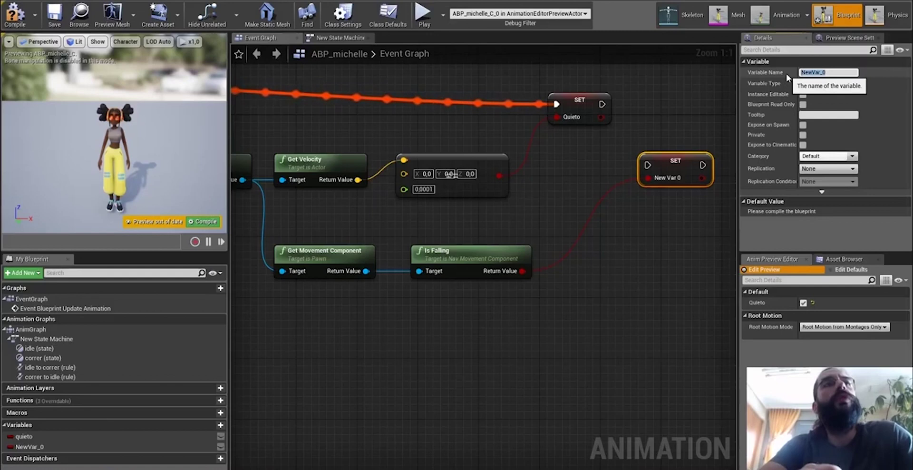
type("en_ai")
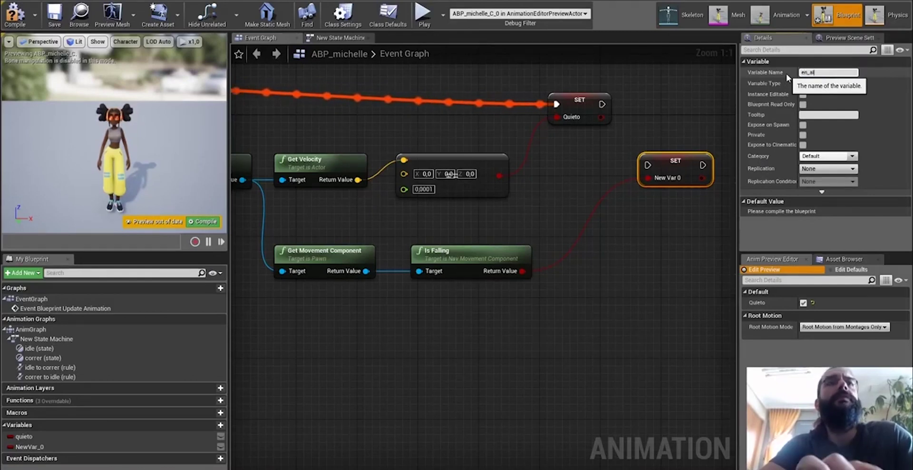
type("re")
key("Return")
Step: Connect the execution output of SET Quieto to SET En Aire and align the two nodes in one row
left_click_drag(691, 165, 603, 105)
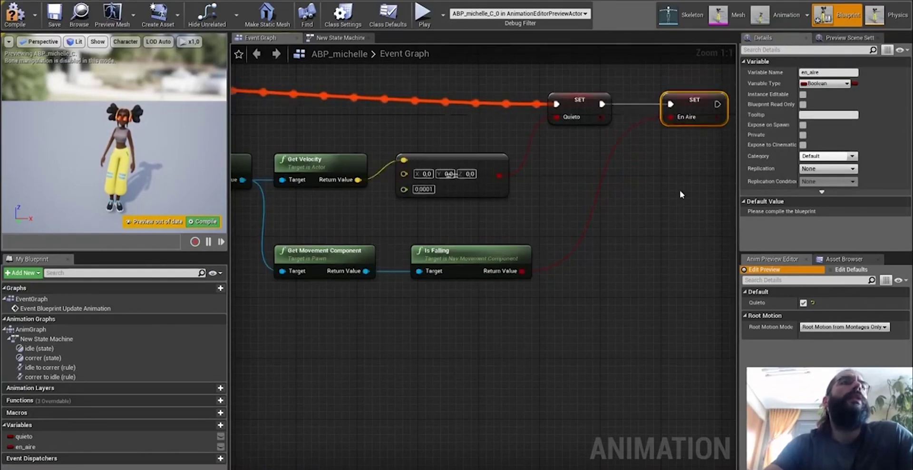
scroll(681, 190, "down", 3)
left_click(620, 136)
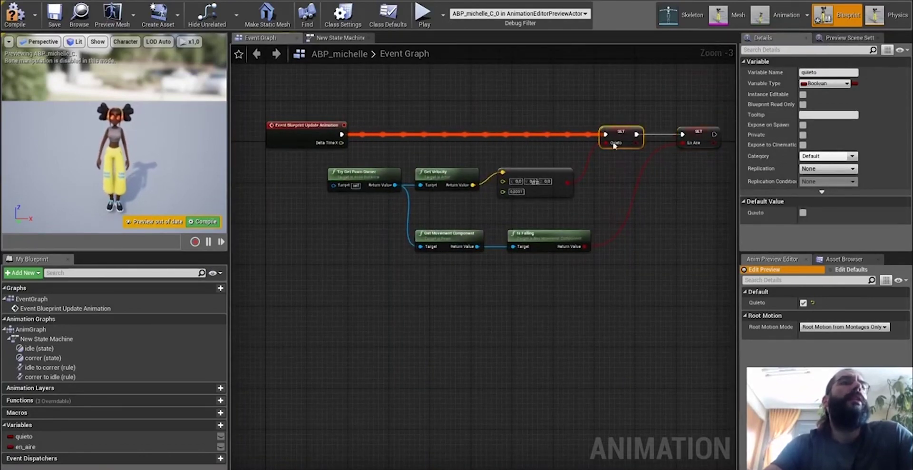
scroll(618, 138, "up", 3)
right_click_drag(730, 202, 663, 198)
left_click(651, 136)
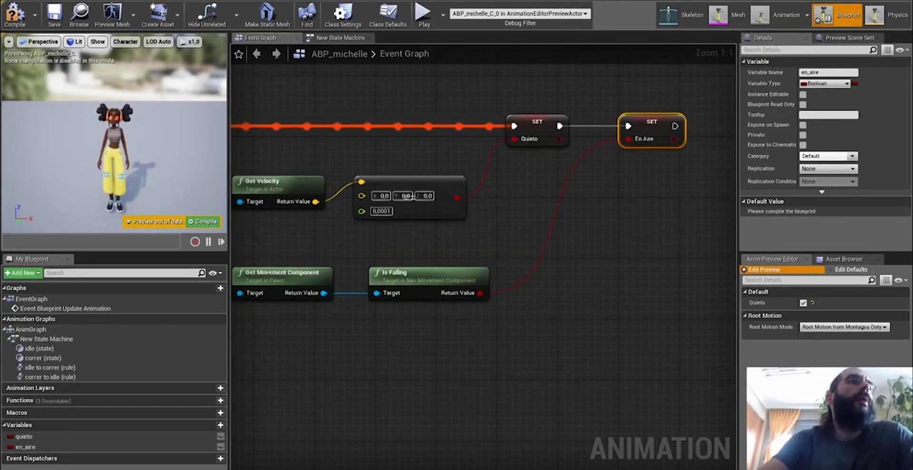
Step: Compile the animation blueprint and check the execution flow through the SET Quieto and SET En Aire nodes
right_click_drag(447, 73, 484, 89)
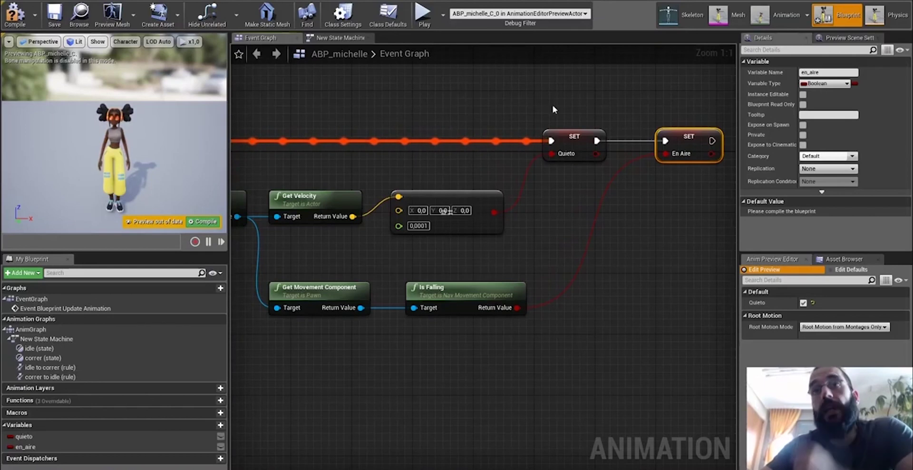
right_click_drag(364, 126, 384, 107)
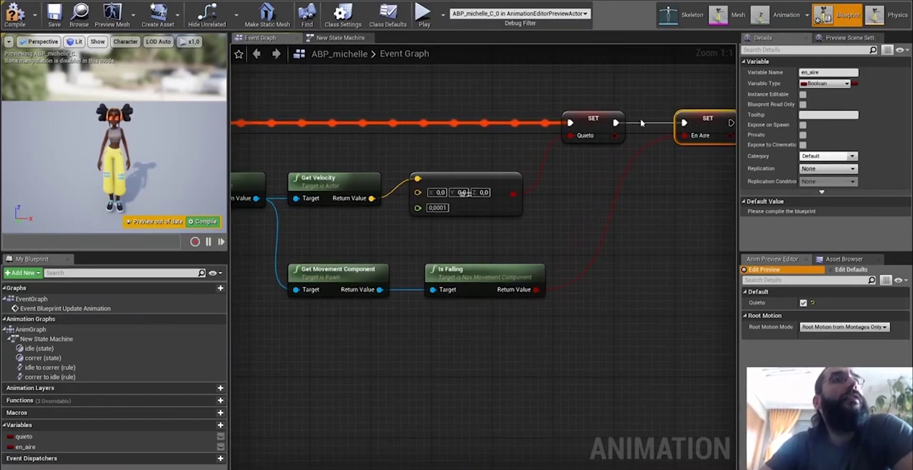
right_click_drag(665, 229, 655, 237)
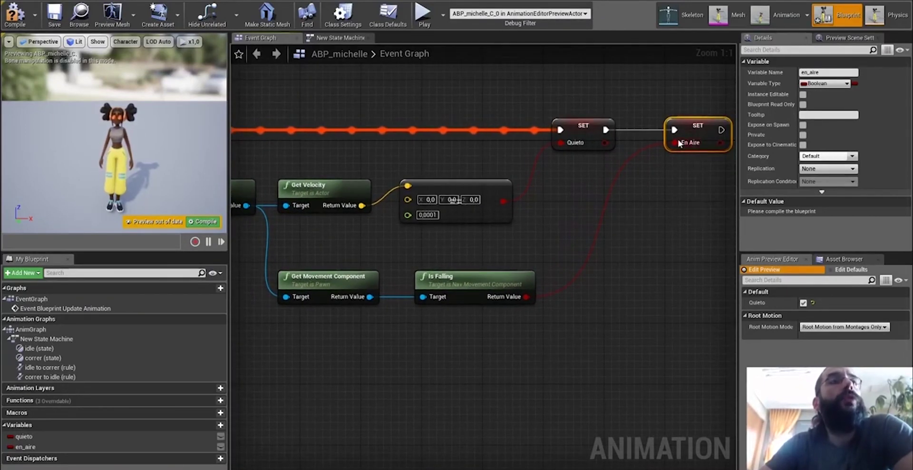
left_click(16, 19)
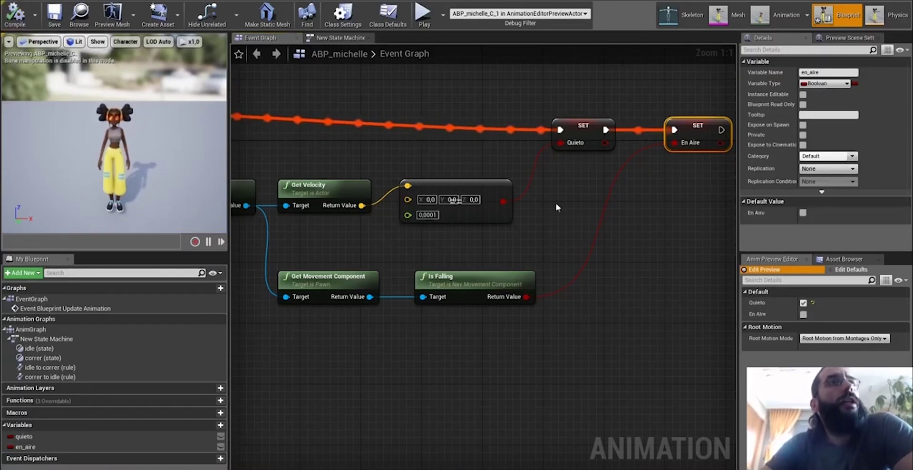
right_click_drag(643, 135, 646, 150)
scroll(644, 148, "down", 4)
scroll(648, 148, "up", 4)
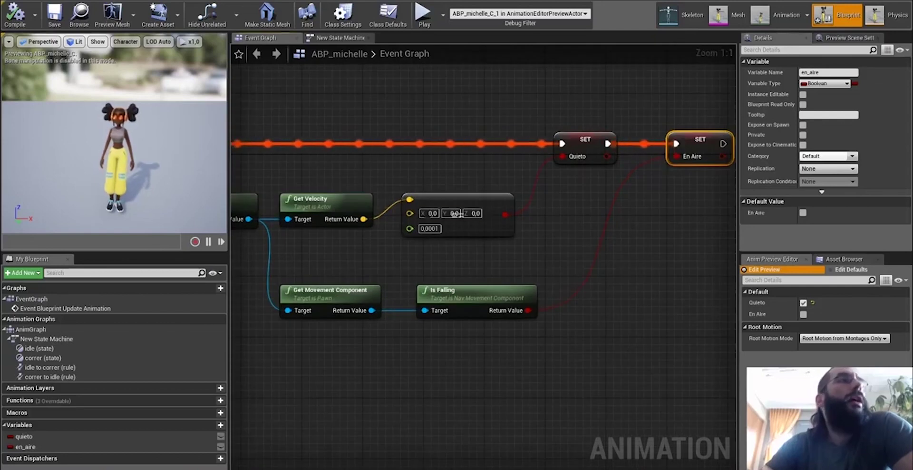
Step: Open the New State Machine graph and examine the correr state and the idle to correr transition
right_click_drag(633, 249, 574, 252)
left_click_drag(638, 112, 553, 123)
left_click_drag(637, 223, 685, 87)
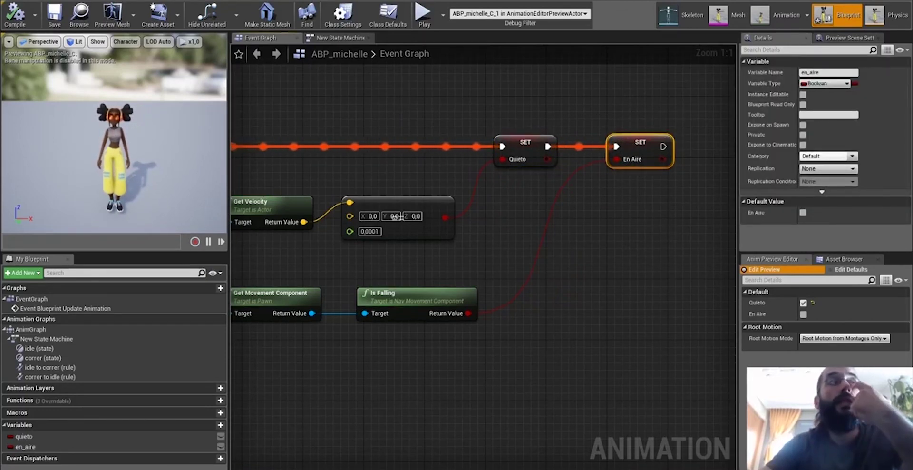
left_click(327, 38)
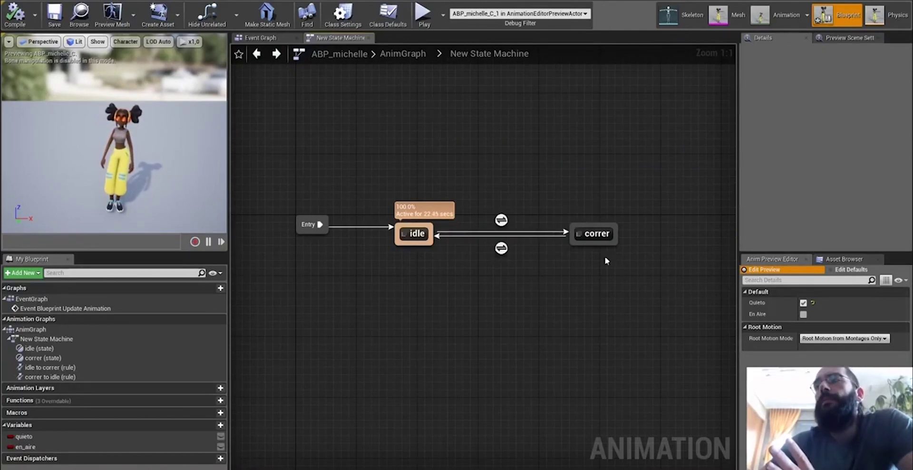
left_click(594, 234)
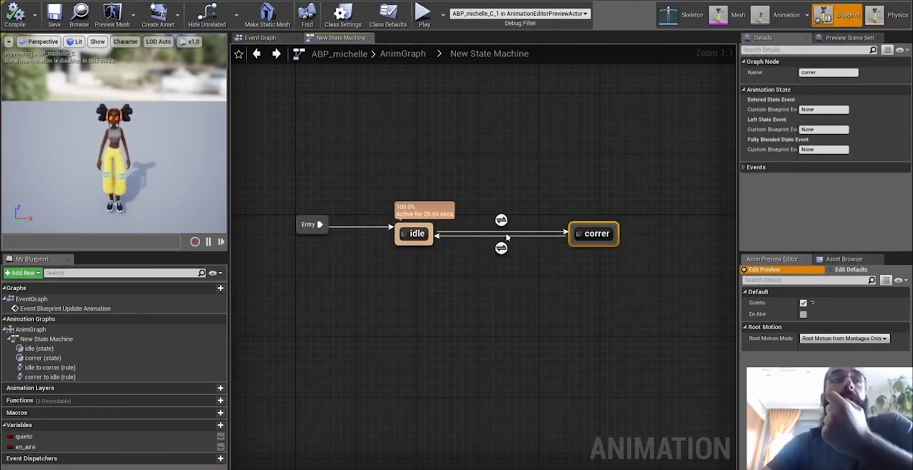
double_click(600, 226)
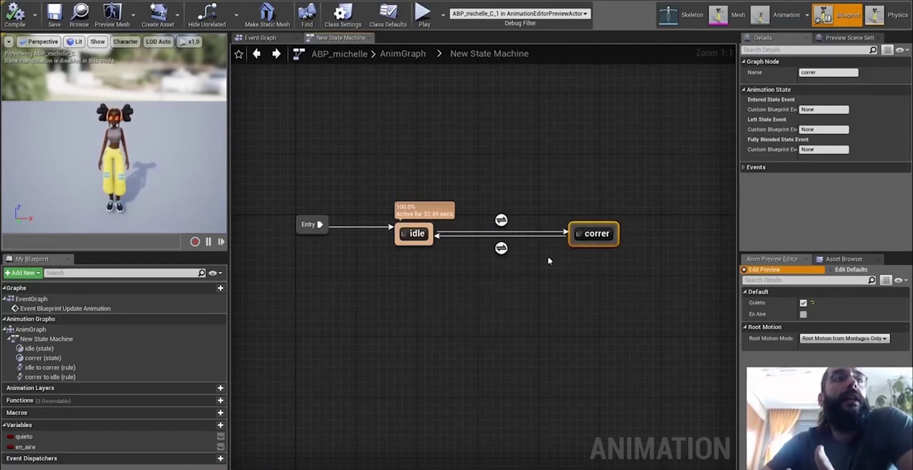
left_click_drag(492, 192, 494, 191)
left_click(501, 224)
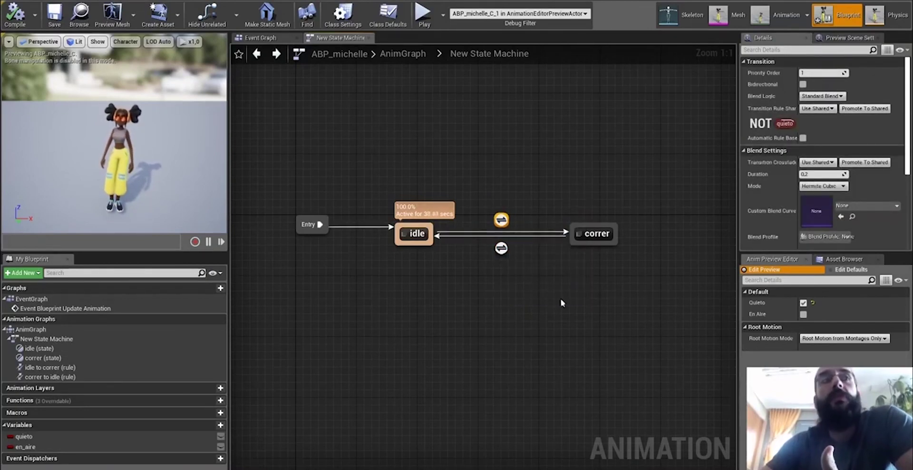
left_click(595, 233)
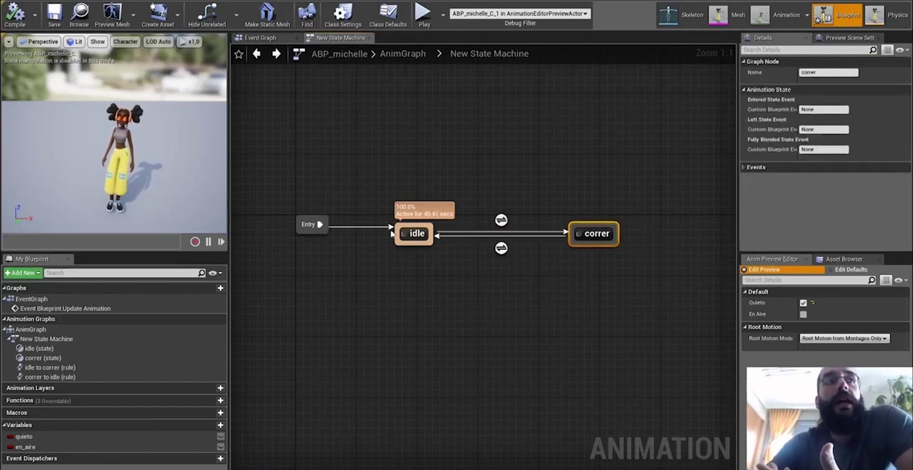
Step: Add a state named salto with a transition from correr, and create a return transition from salto to correr
right_click_drag(630, 201, 528, 177)
scroll(518, 211, "down", 1)
left_click_drag(522, 211, 633, 217)
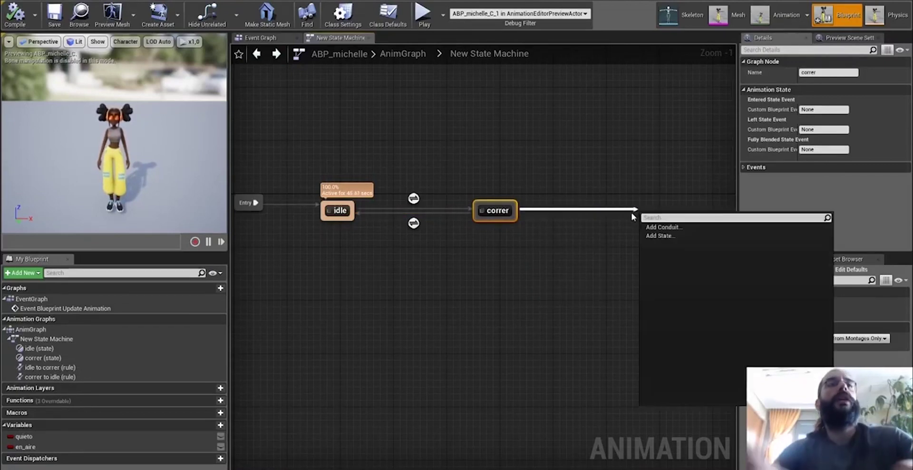
left_click(683, 235)
type("sal")
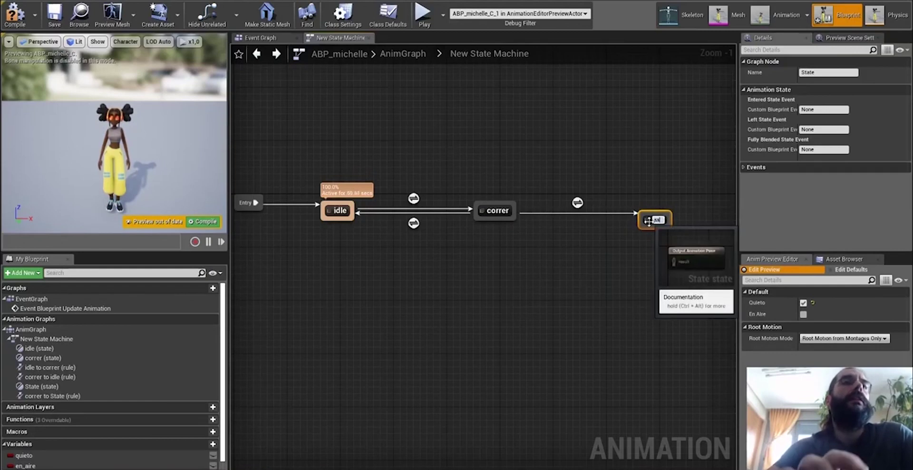
type("to")
key("Return")
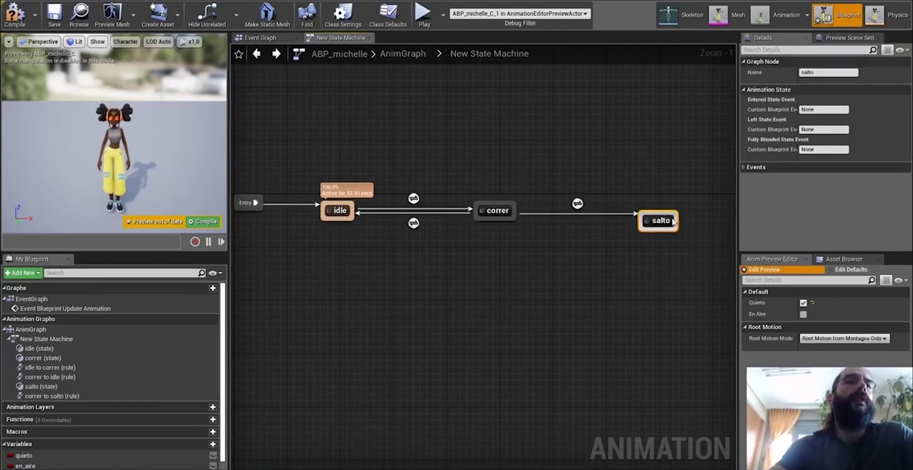
left_click_drag(659, 218, 517, 215)
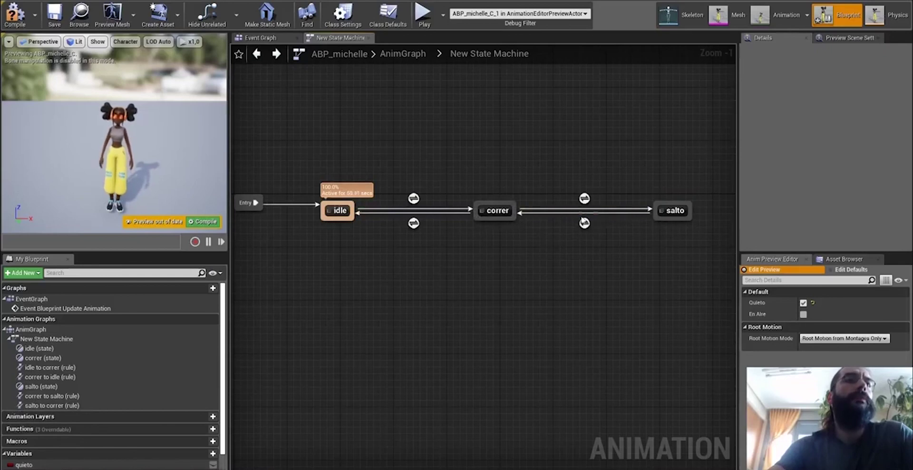
left_click_drag(684, 270, 684, 269)
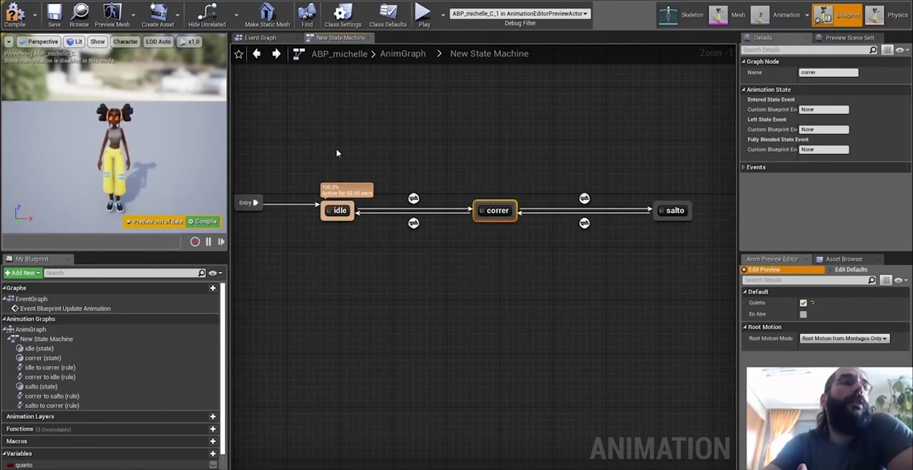
Step: In the correr to salto rule, feed the en_aire variable into Can Enter Transition and return to the state machine
left_click(579, 210)
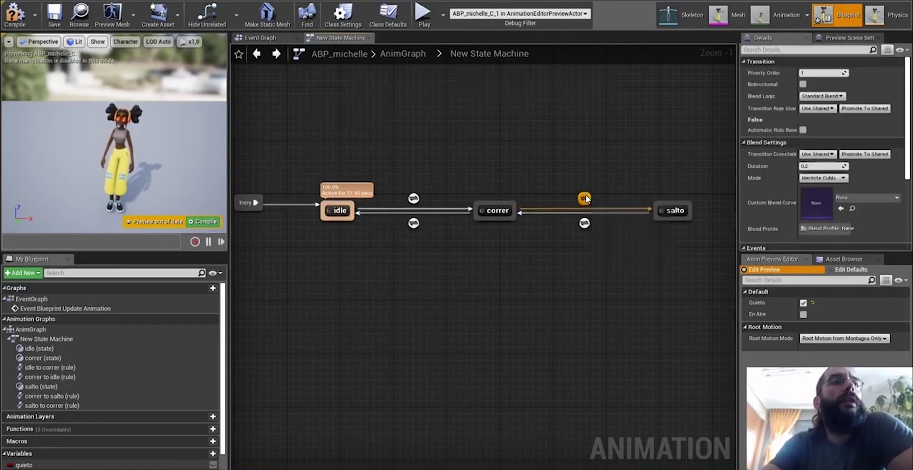
double_click(584, 199)
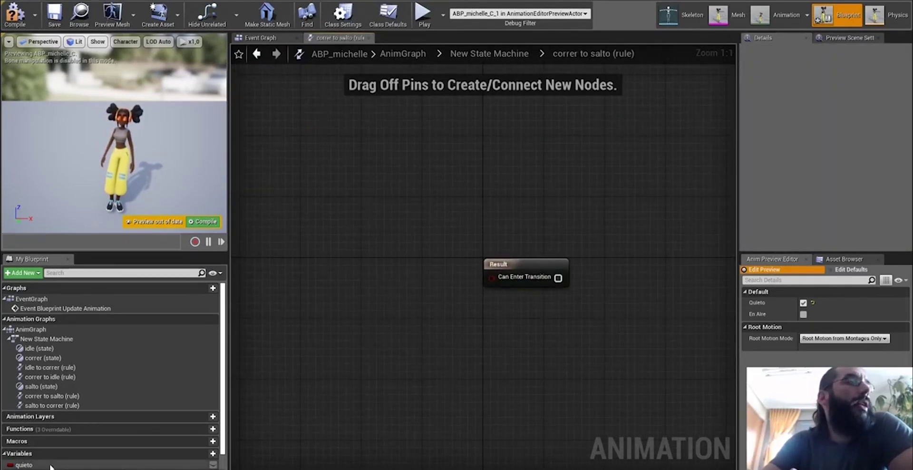
scroll(48, 457, "down", 2)
left_click_drag(29, 455, 493, 280, "ctrl")
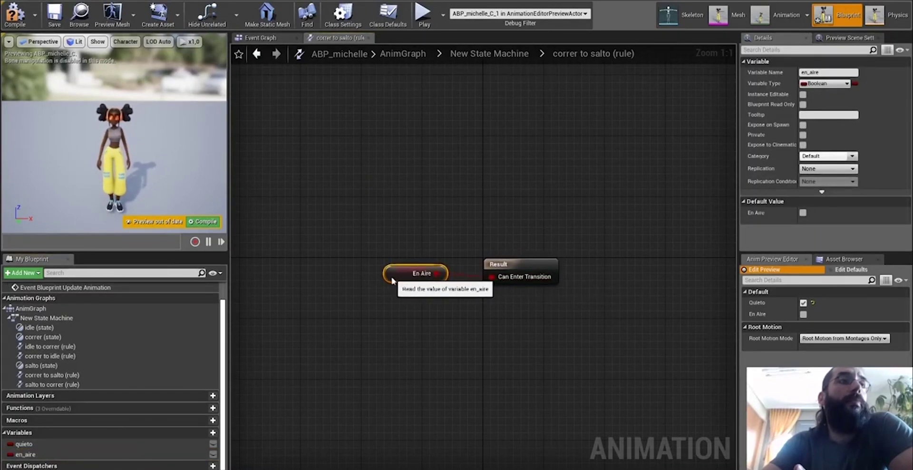
left_click_drag(402, 281, 387, 281)
left_click(258, 53)
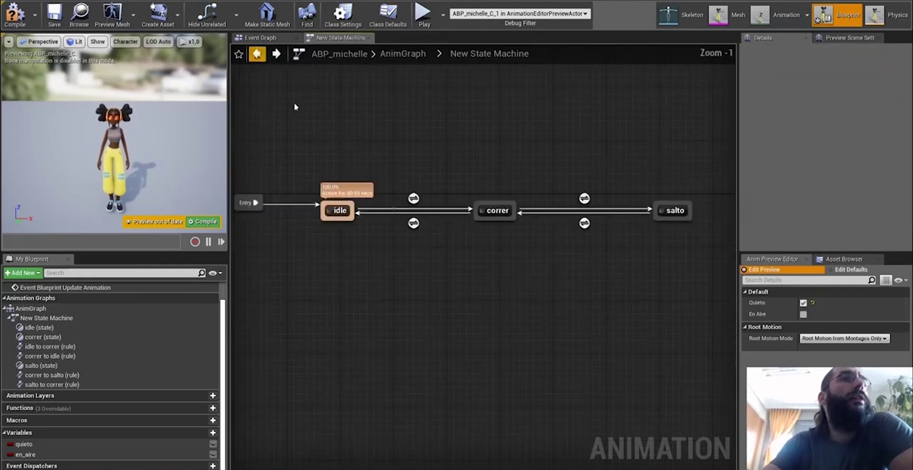
Step: In the salto to correr rule, connect en_aire through a NOT Boolean node to Can Enter Transition and compile the blueprint
left_click(585, 222)
double_click(586, 222)
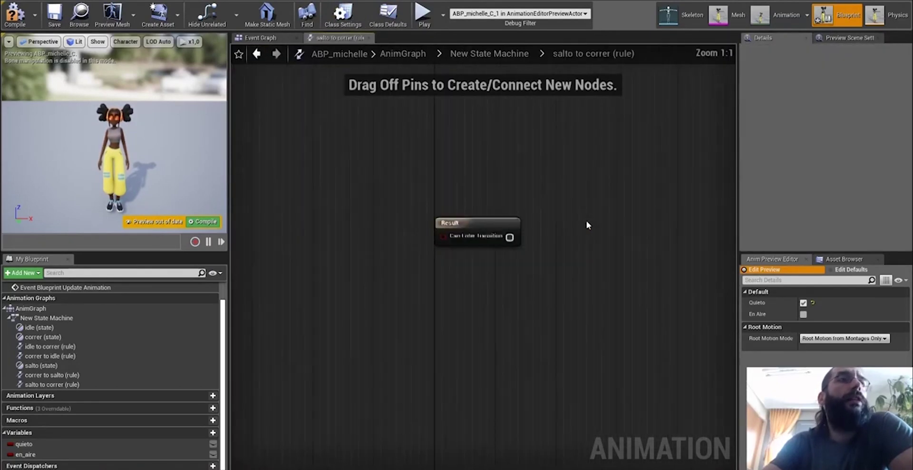
left_click_drag(47, 452, 430, 284)
left_click(333, 280)
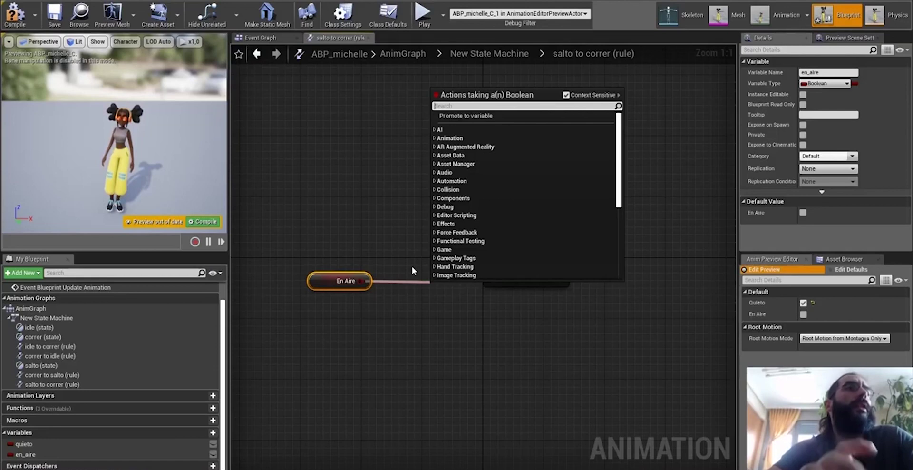
type("not")
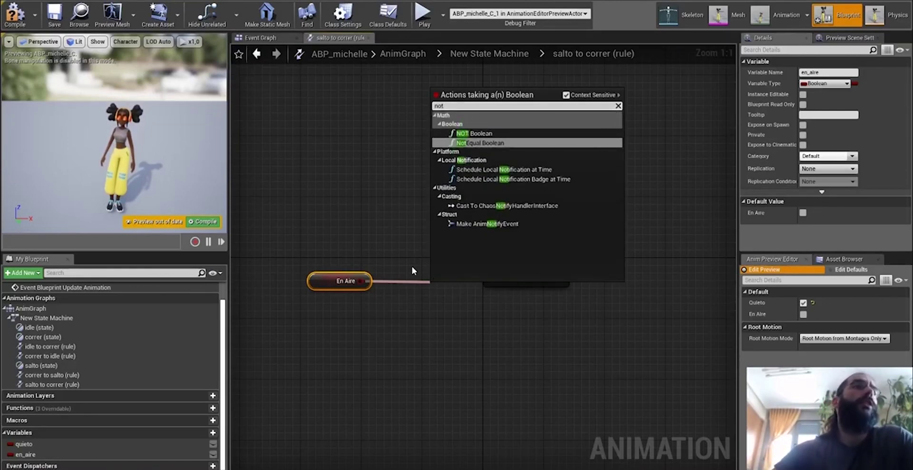
key("Return")
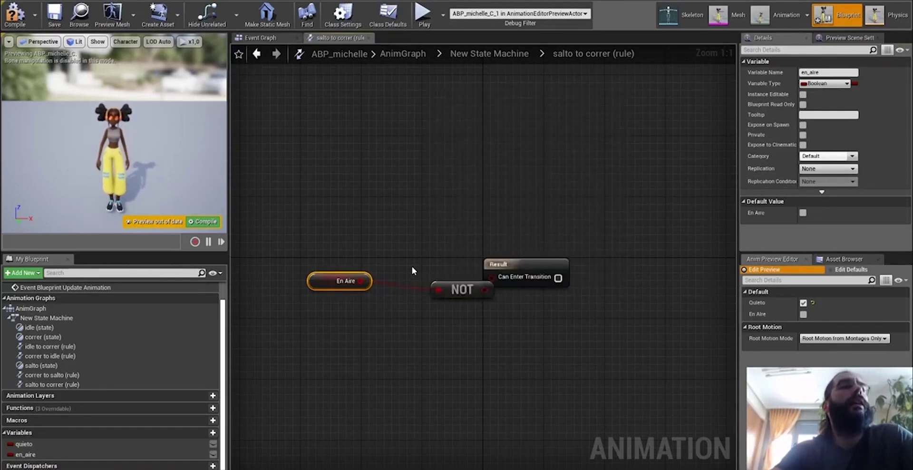
left_click_drag(502, 275, 434, 278)
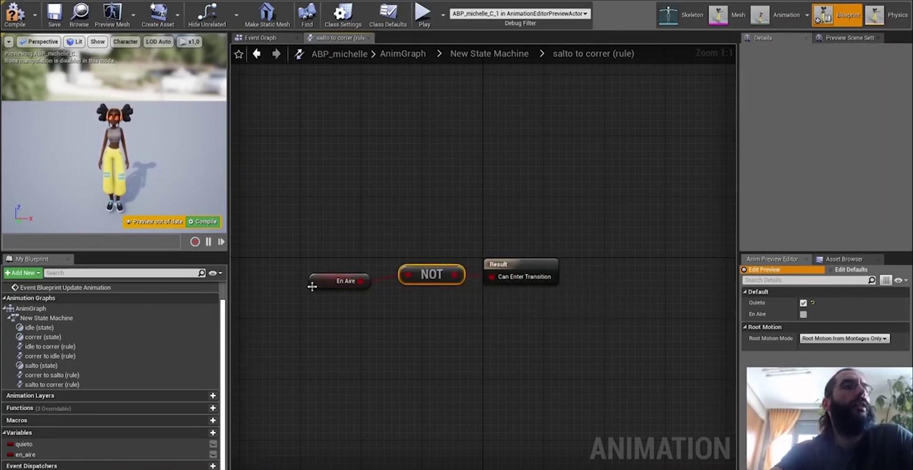
left_click_drag(313, 285, 333, 278)
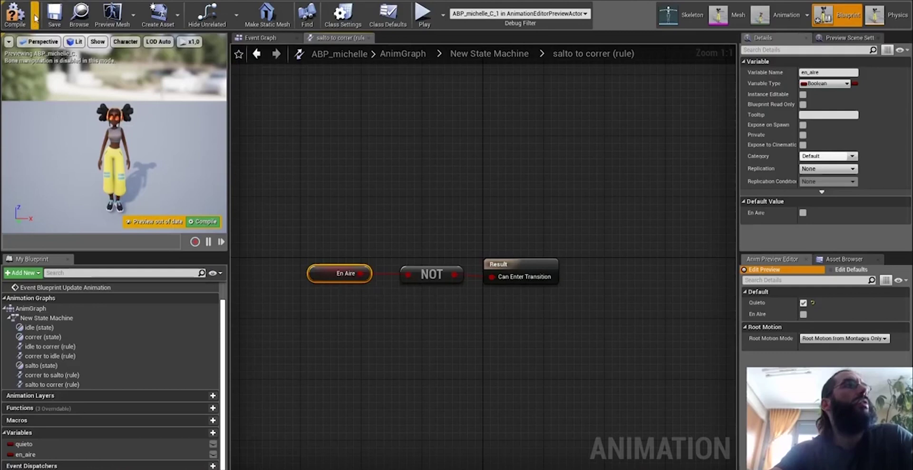
left_click(15, 14)
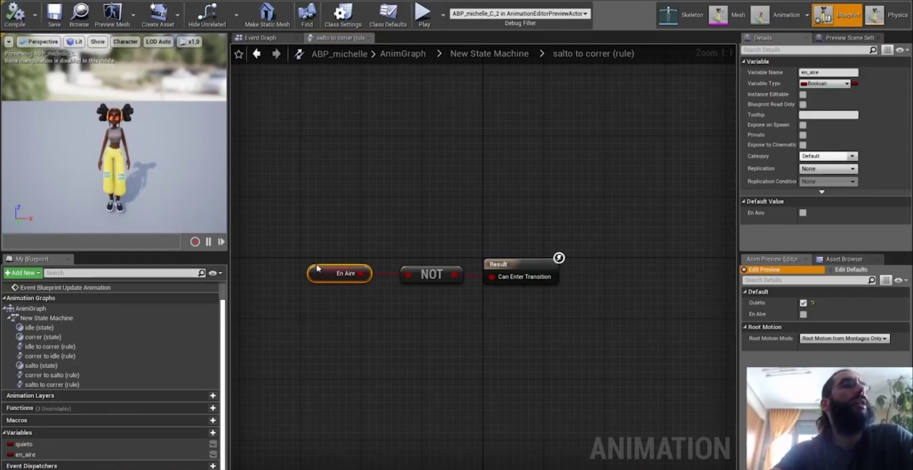
Step: In the salto state, connect the jump_mixamo_com animation to the Output Animation Pose and compile the blueprint
left_click(257, 53)
double_click(682, 207)
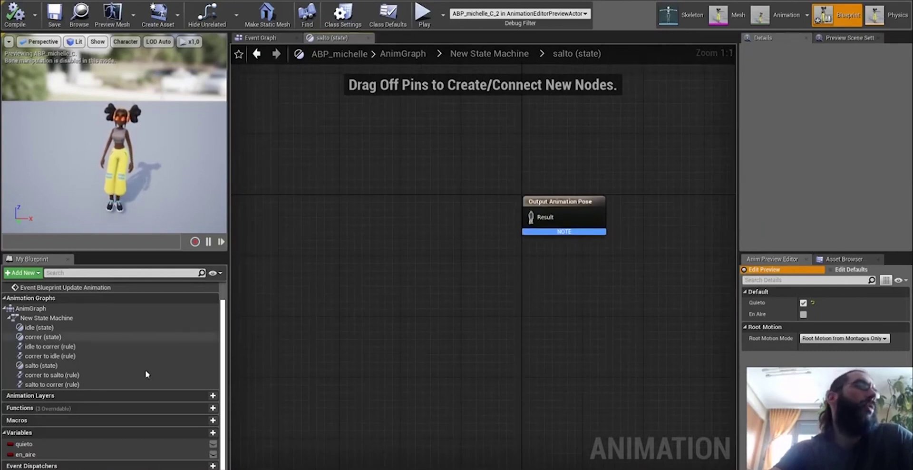
left_click(838, 260)
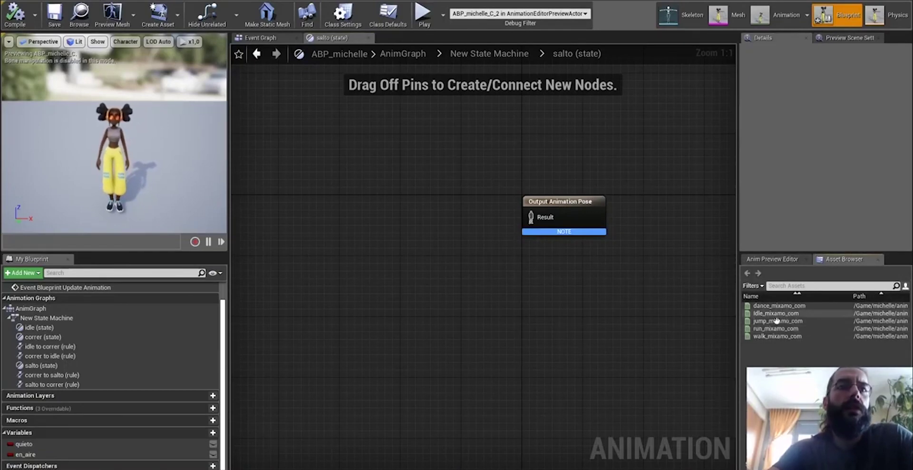
left_click_drag(777, 321, 364, 204)
left_click_drag(439, 224, 529, 220)
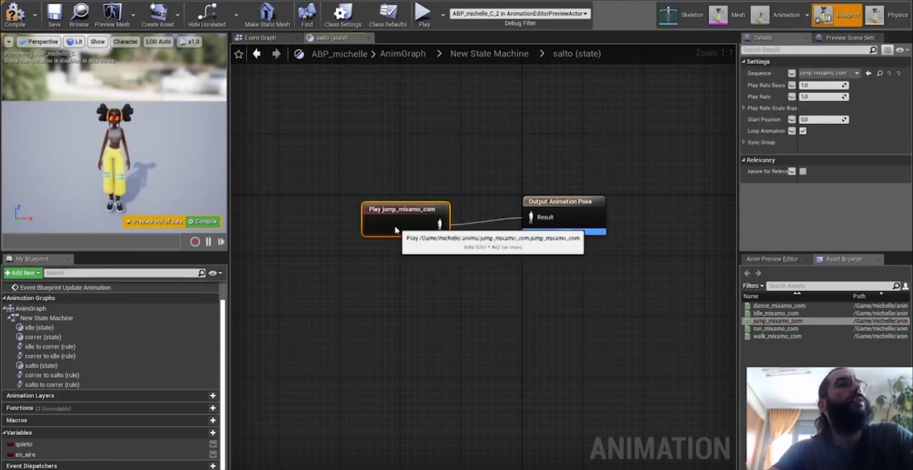
left_click_drag(388, 218, 389, 210)
left_click(15, 13)
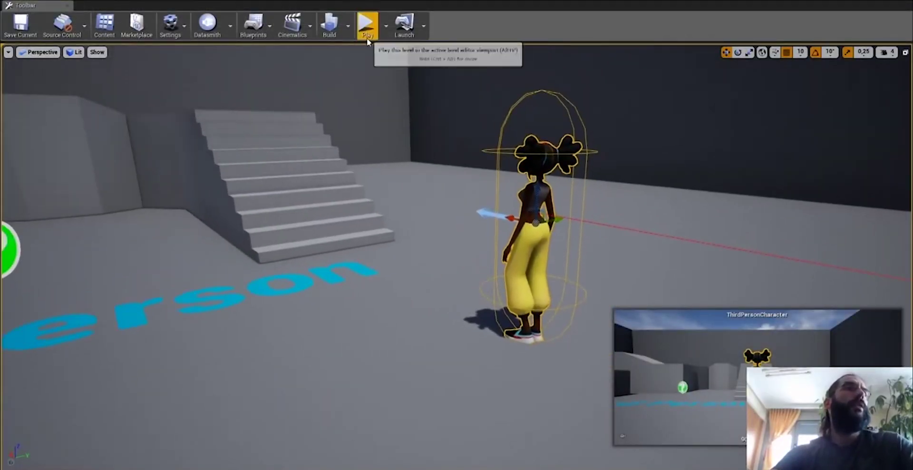
Step: Play the level and test the character's running and jumping animations, both while moving and from standing still
left_click(367, 23)
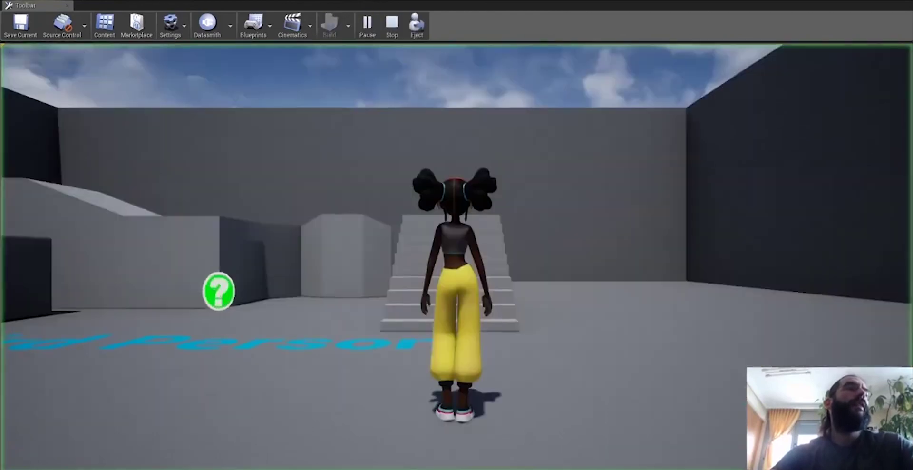
key("w")
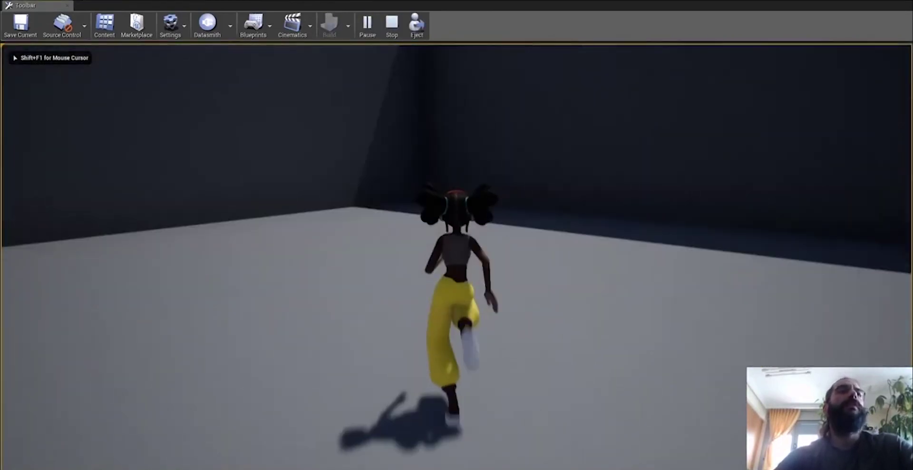
key("a")
key("d")
key("w")
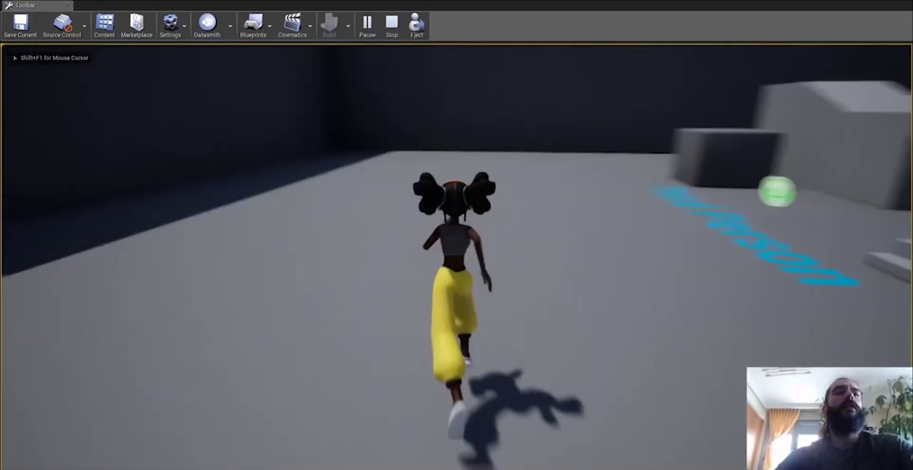
key("space")
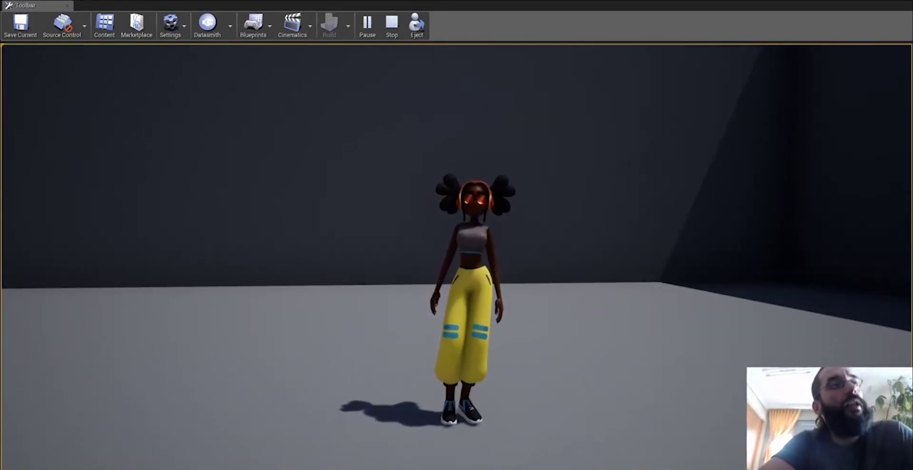
key("space")
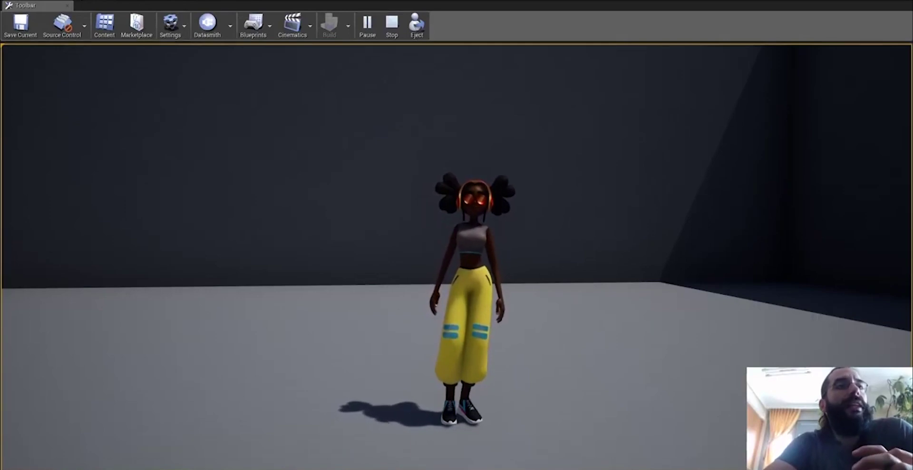
key("space")
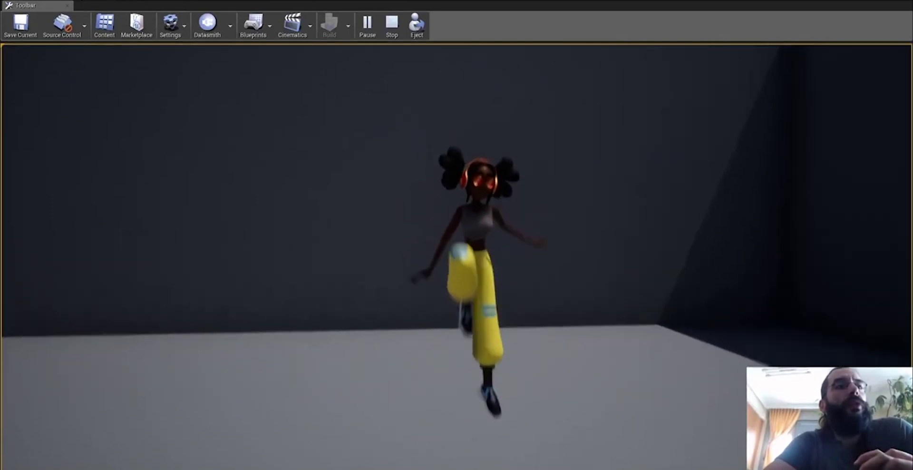
key("space")
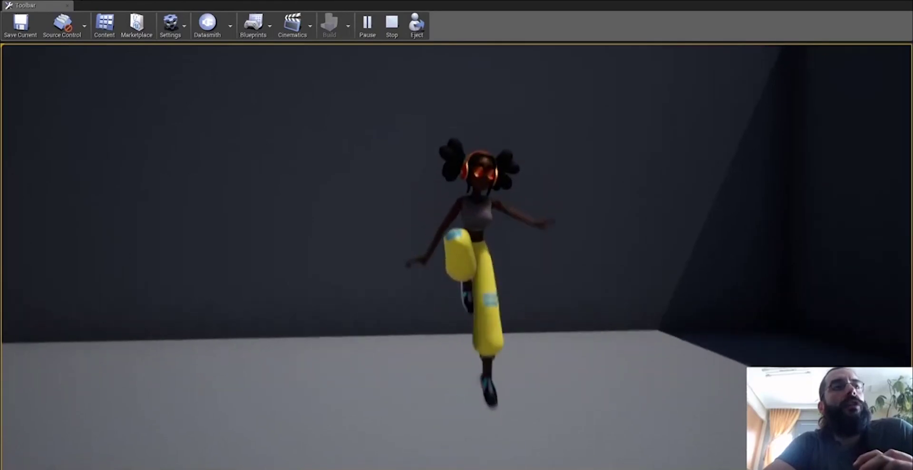
key("space")
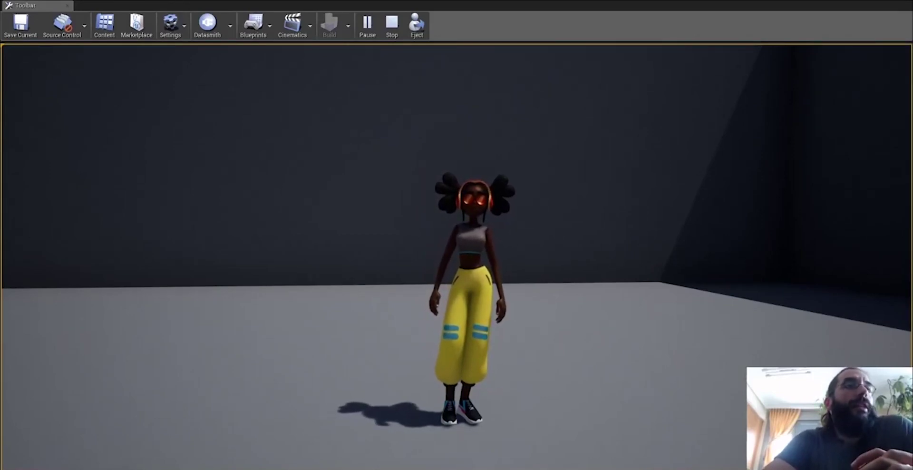
key("space")
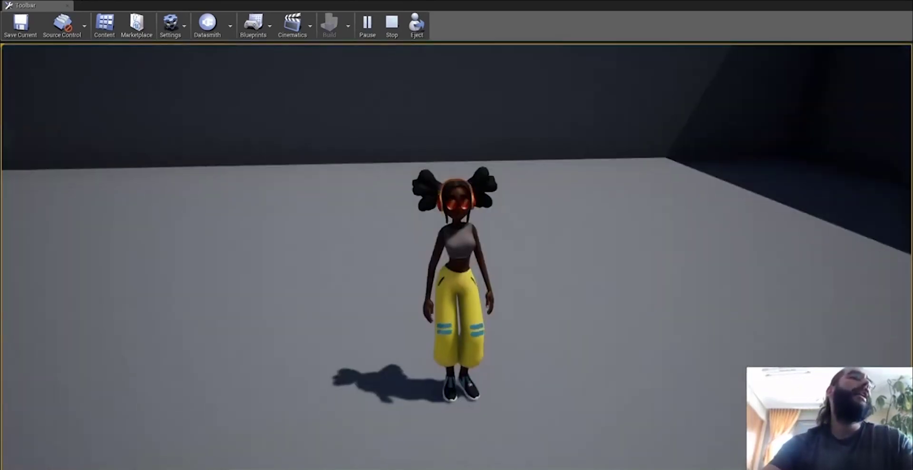
Step: End the play session and open the michelle/anims folder in the content browser
key("Escape")
right_click_drag(214, 257, 255, 206)
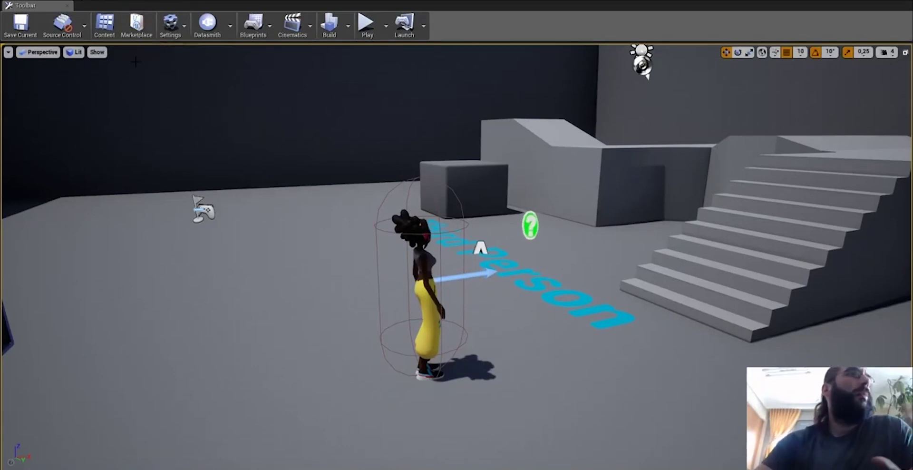
left_click(107, 25)
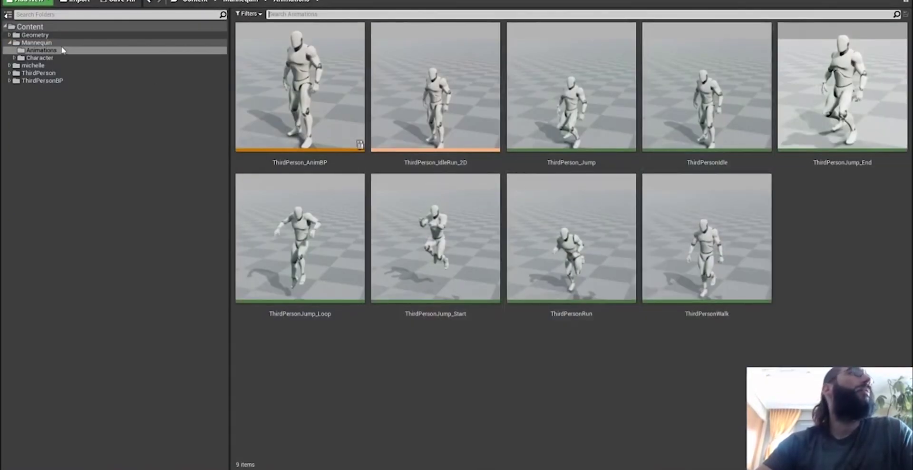
left_click(44, 58)
left_click(34, 65)
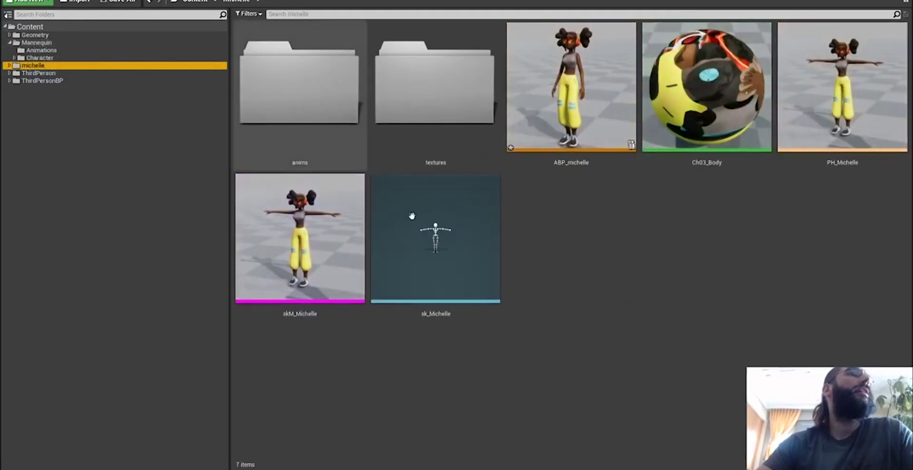
double_click(343, 125)
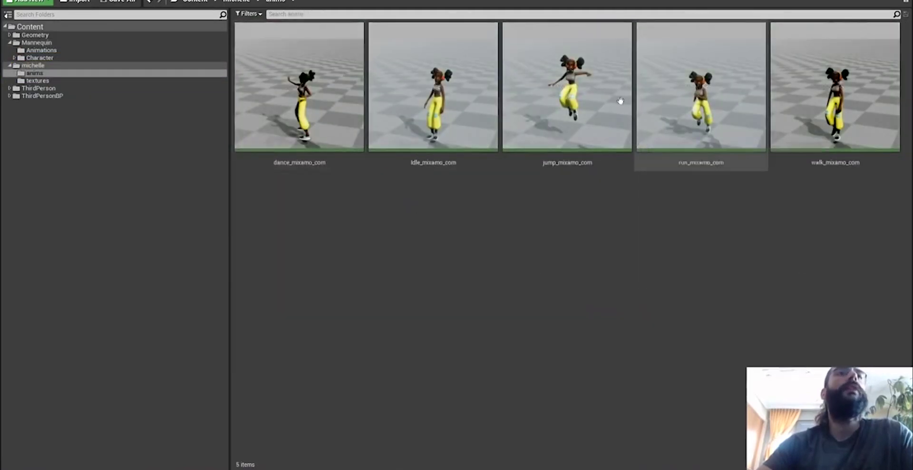
Step: Duplicate the jump_mixamo_com animation and name the copy jump_completo
left_click(619, 100)
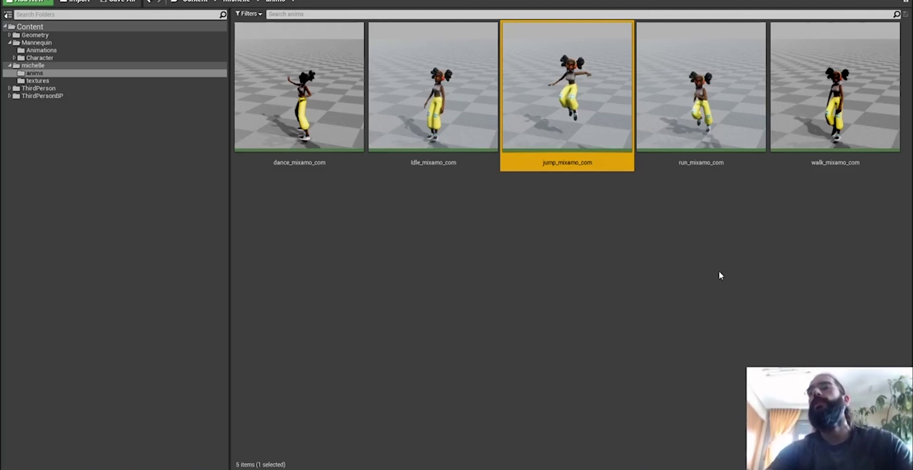
key("ctrl+w")
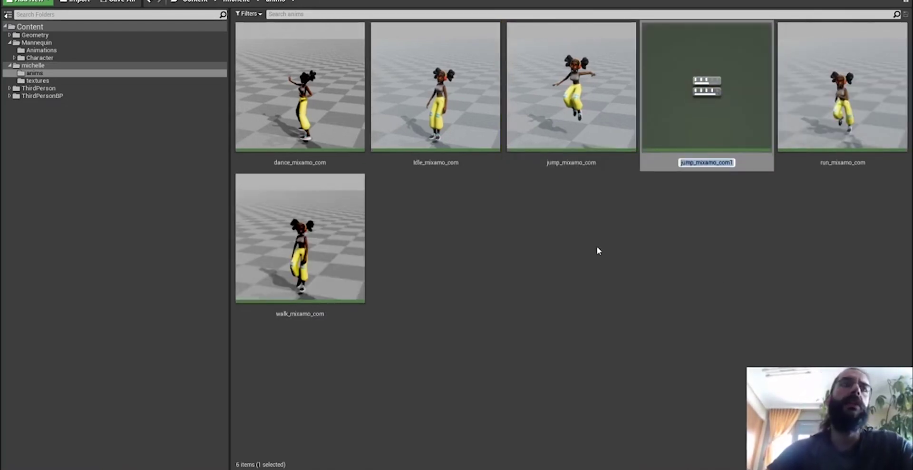
key("End")
key("BackSpace")
type("_")
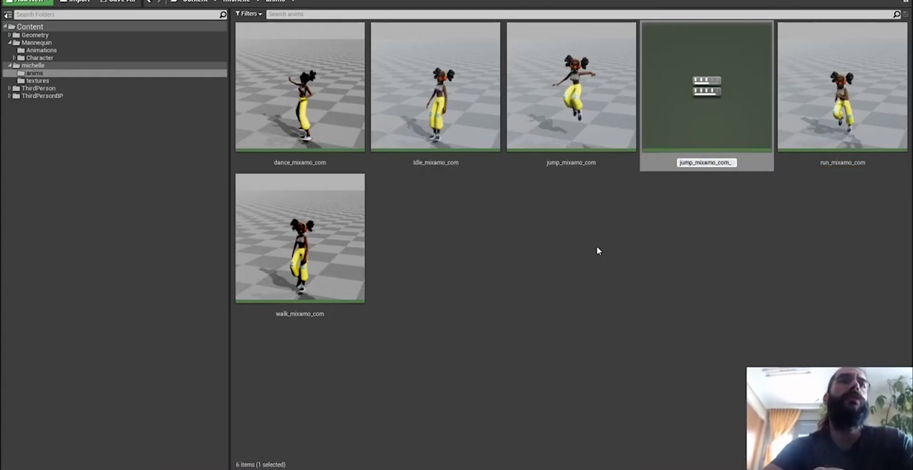
key("BackSpace")
key("BackSpace")
key("BackSpace")
key("BackSpace")
key("BackSpace")
key("BackSpace")
key("BackSpace")
key("BackSpace")
key("BackSpace")
key("BackSpace")
key("BackSpace")
type("completo")
key("Return")
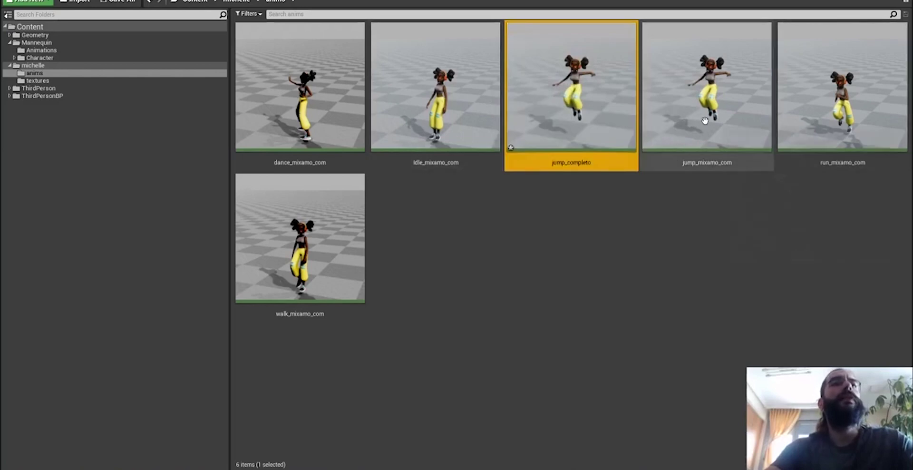
Step: Open the jump_mixamo_com animation and scrub from its start to about frame 17 to examine the take-off pose
left_click(711, 167)
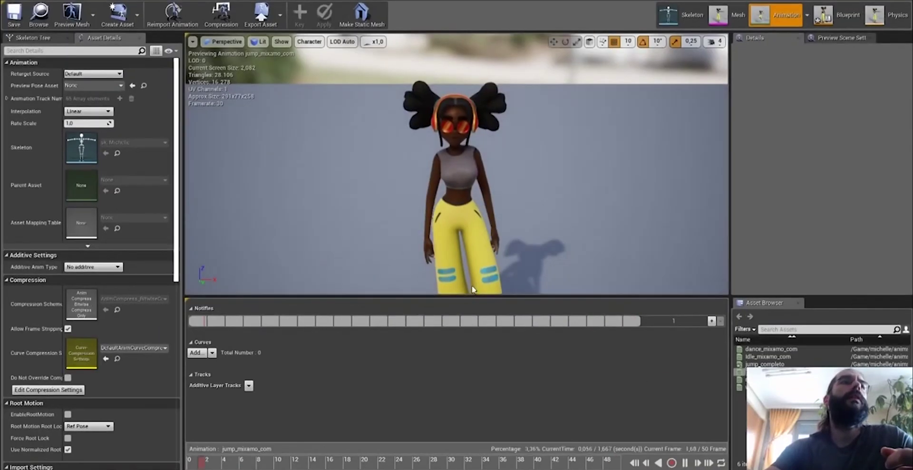
left_click_drag(293, 464, 156, 437)
right_click_drag(575, 180, 570, 164)
scroll(575, 181, "down", 4)
left_click_drag(191, 465, 336, 390)
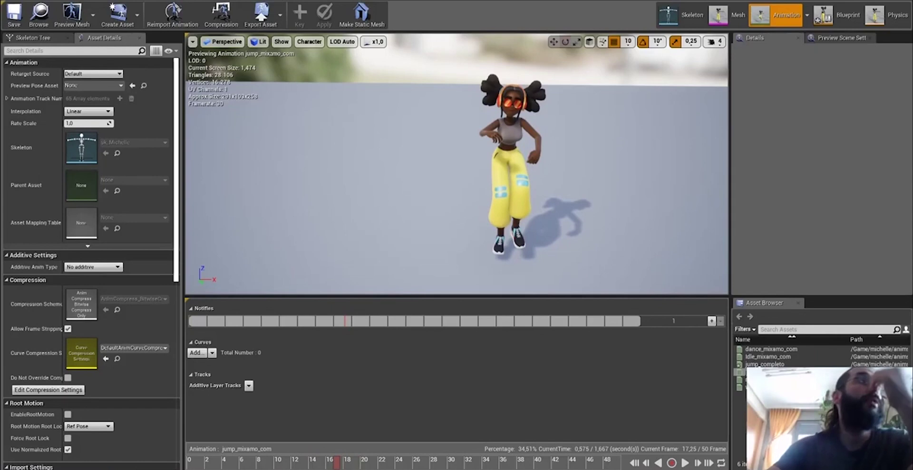
Step: Open the ThirdPersonCharacter blueprint from ThirdPersonBP/Blueprints and inspect the character mesh against its capsule in the viewport
left_click(39, 13)
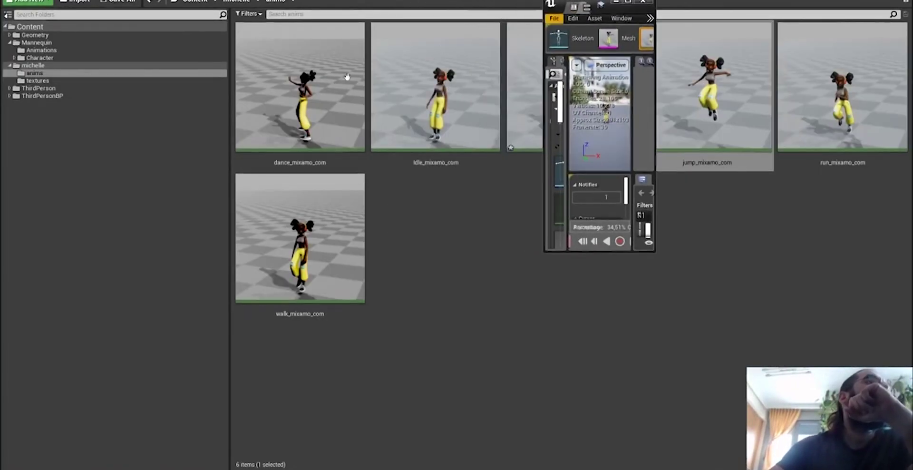
left_click(78, 97)
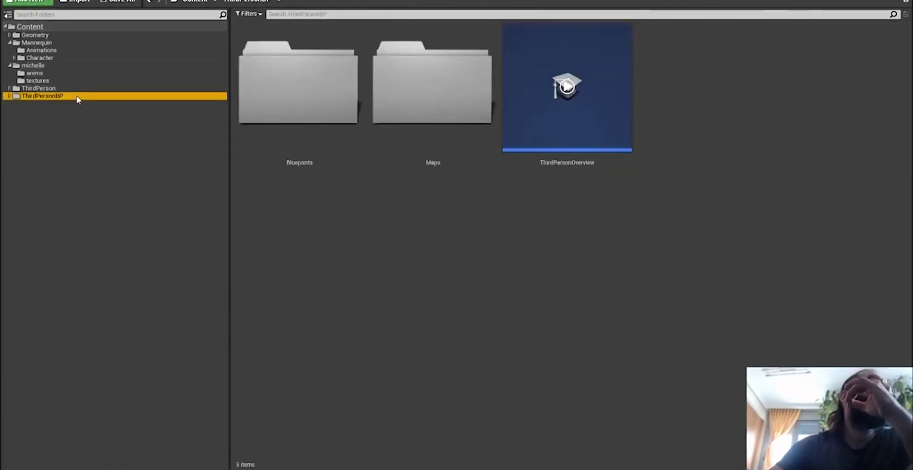
double_click(275, 139)
double_click(343, 154)
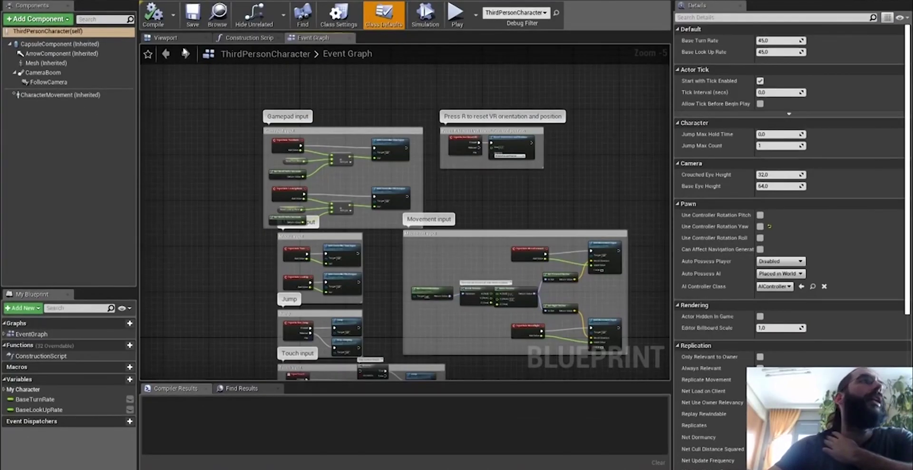
left_click(179, 39)
scroll(405, 214, "up", 5)
mouse_move(457, 184)
right_mouse_down()
mouse_move(458, 200)
mouse_move(458, 185)
right_mouse_up()
left_click(419, 219)
mouse_move(462, 66)
right_mouse_down()
mouse_move(450, 69)
mouse_move(459, 55)
mouse_move(461, 65)
right_mouse_up()
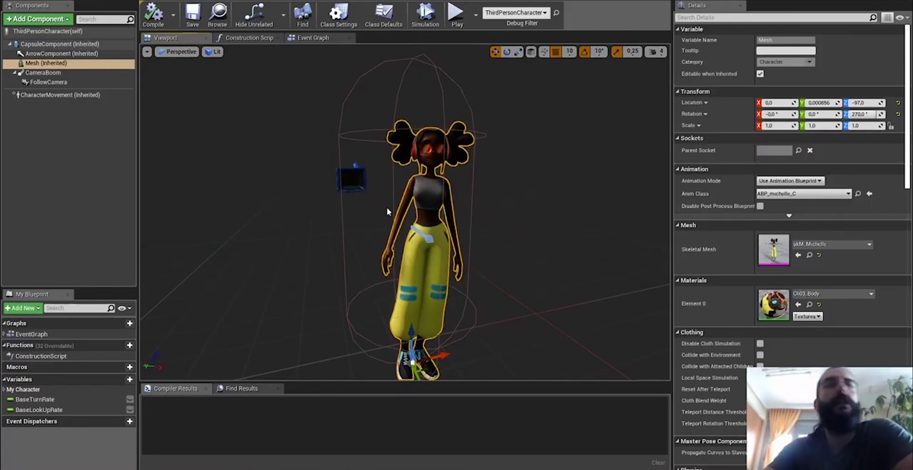
scroll(497, 189, "down", 3)
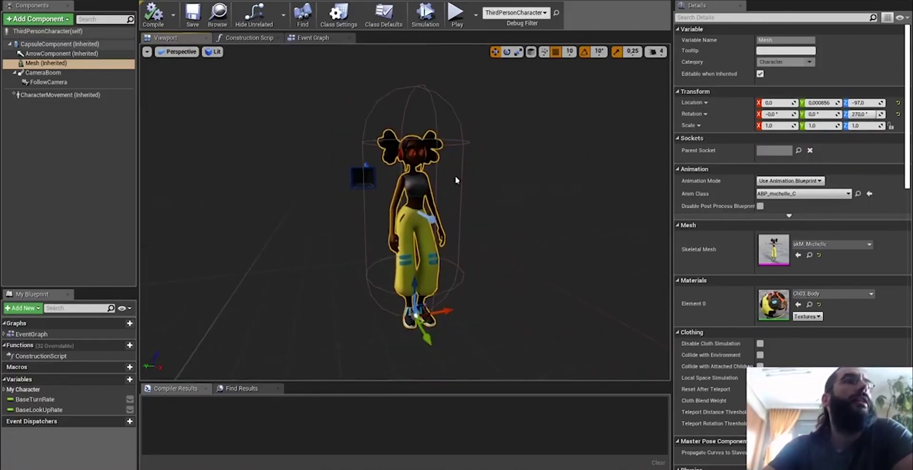
scroll(495, 145, "up", 3)
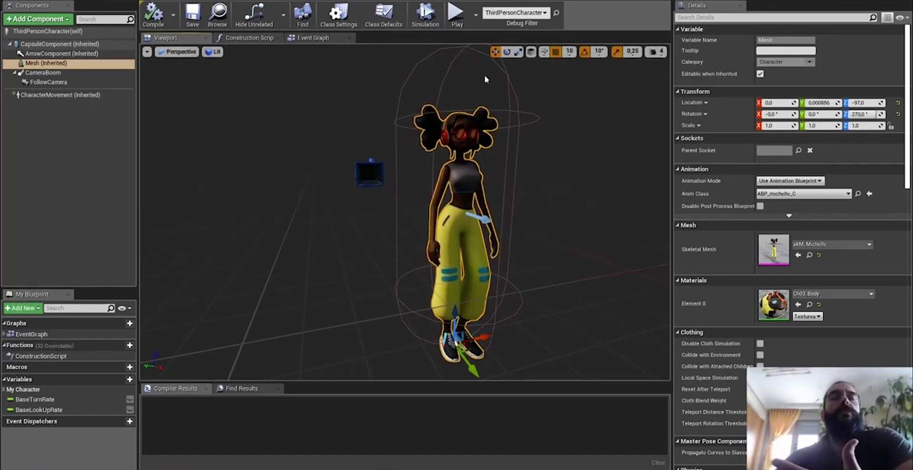
Step: Set the CapsuleComponent's half height to 85
right_click_drag(519, 160, 477, 152)
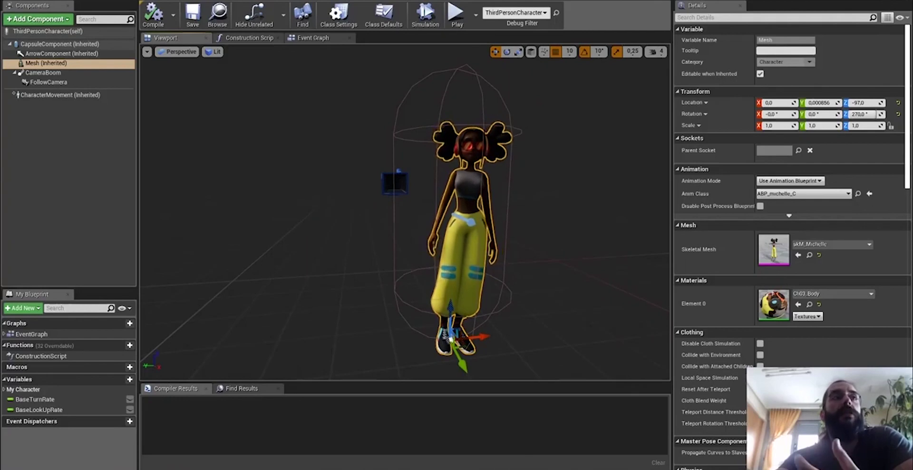
left_click(480, 112)
left_click(775, 175)
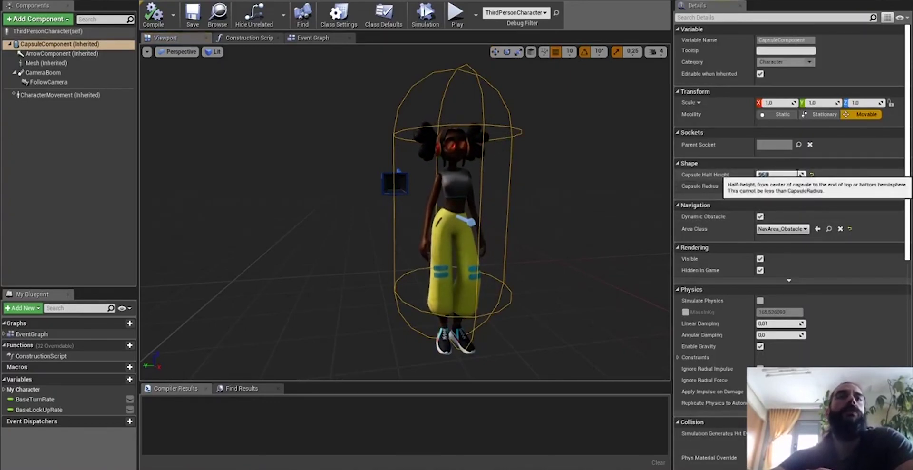
key("Return")
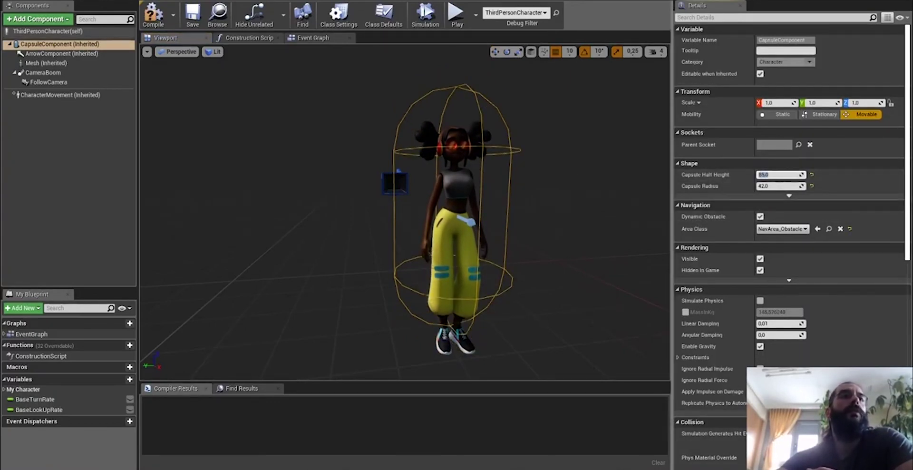
Step: Raise the character mesh inside the capsule to a Z location of -77
left_click_drag(571, 204, 552, 219, "alt")
mouse_move(586, 180)
right_mouse_down()
mouse_move(604, 180)
mouse_move(586, 181)
right_mouse_up()
left_click(447, 207)
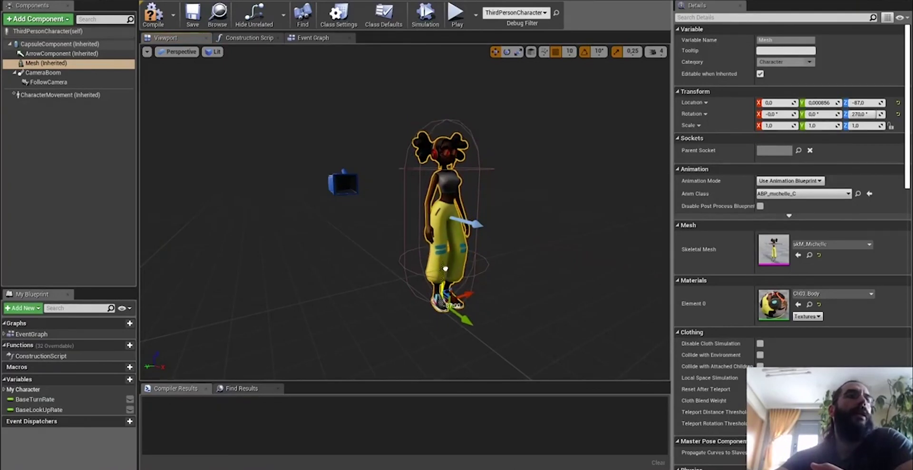
right_click_drag(576, 239, 549, 236)
right_click_drag(532, 147, 542, 179)
right_click_drag(605, 218, 577, 201)
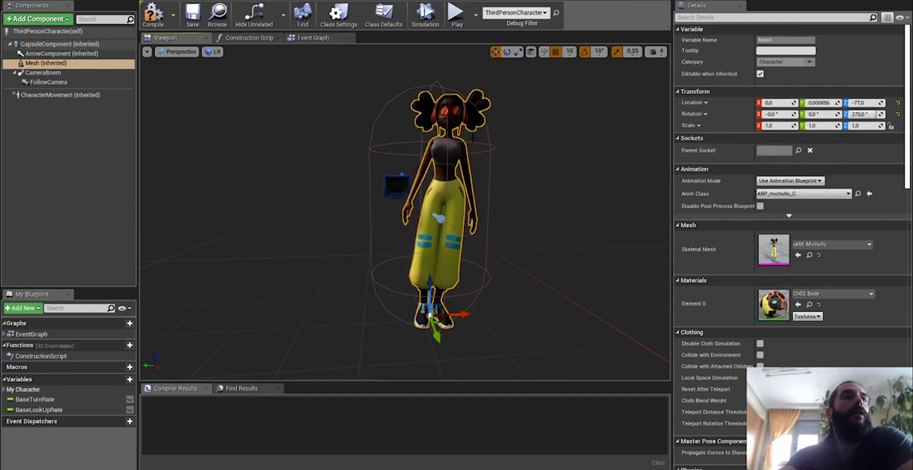
Step: In the right orthographic view, set the capsule's half height to 80 and its radius to 30
left_click(177, 51)
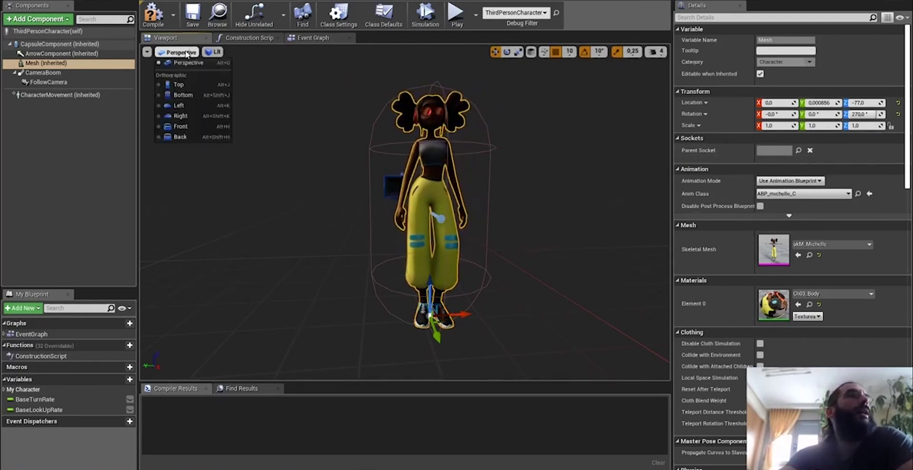
left_click(182, 116)
key("f")
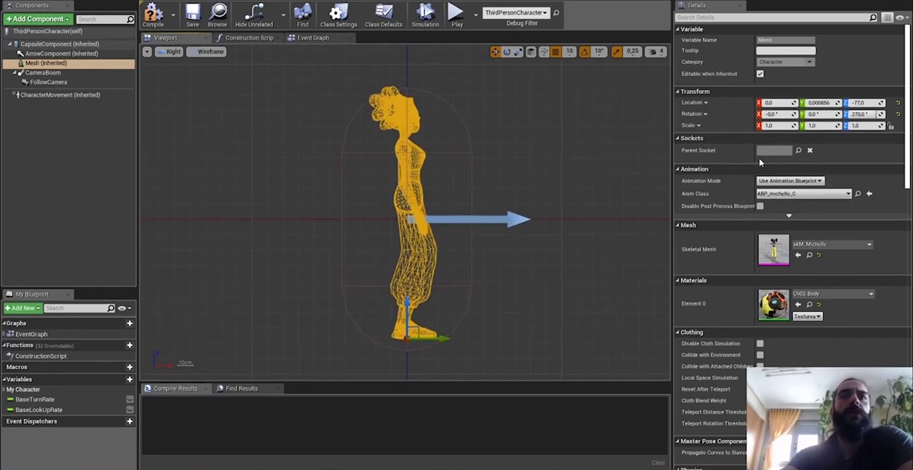
left_click(594, 172)
left_click(780, 175)
type("80")
key("Return")
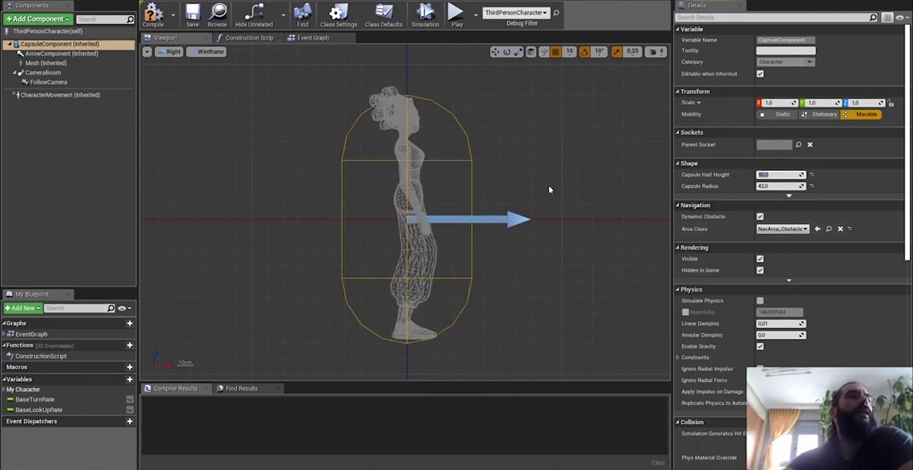
left_click(788, 187)
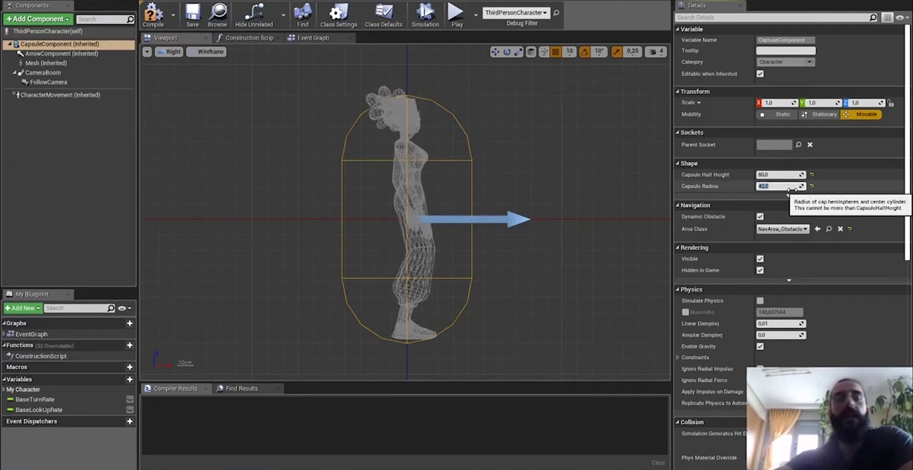
type("30")
key("Return")
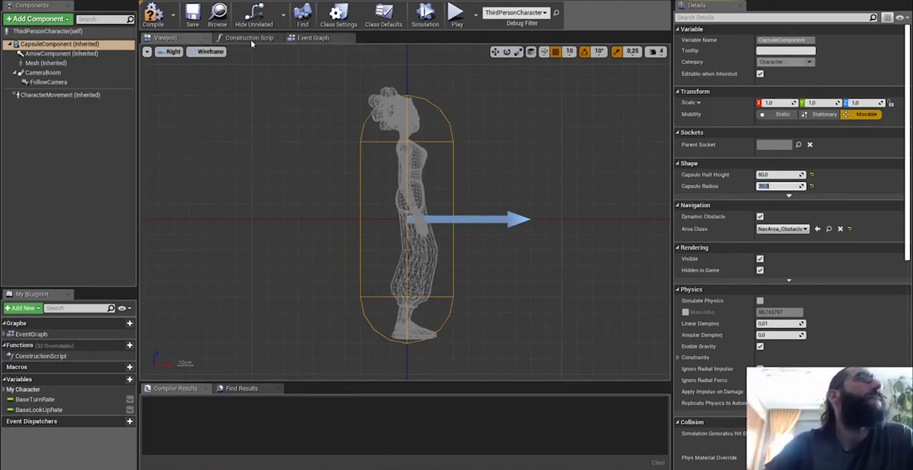
Step: In the front view with grid snapping off, lower the mesh to about Z -78.84 and compile the blueprint
left_click(180, 57)
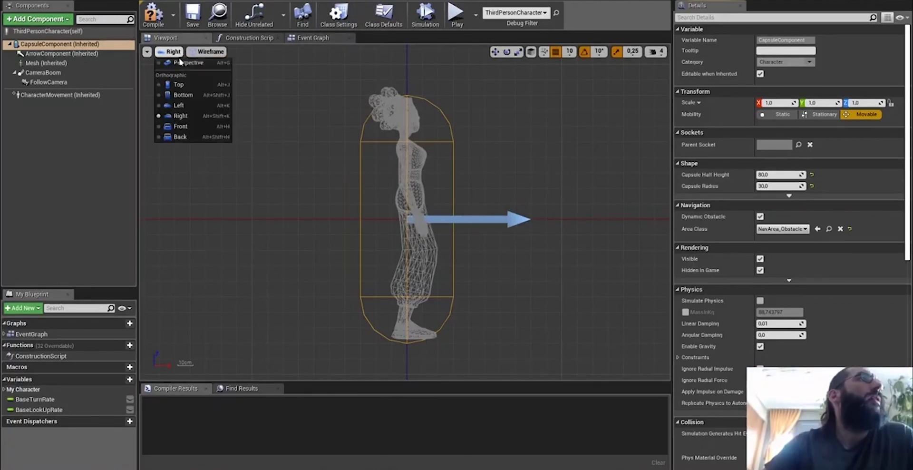
left_click(179, 126)
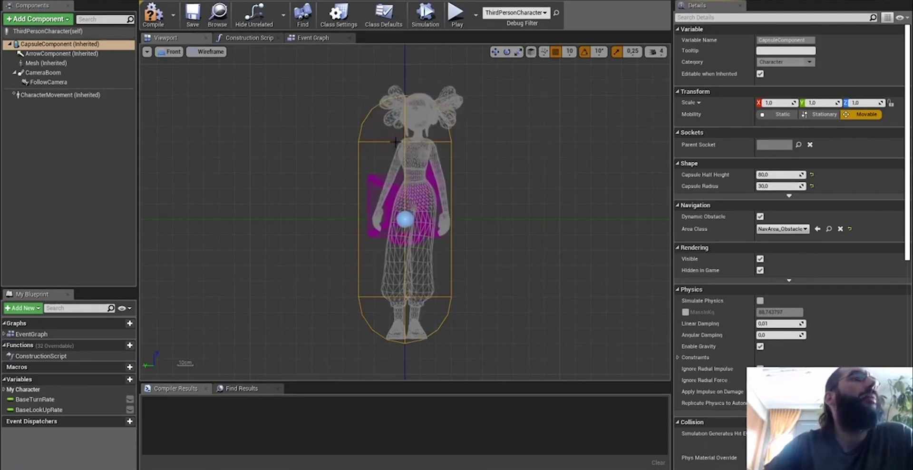
left_click(407, 192)
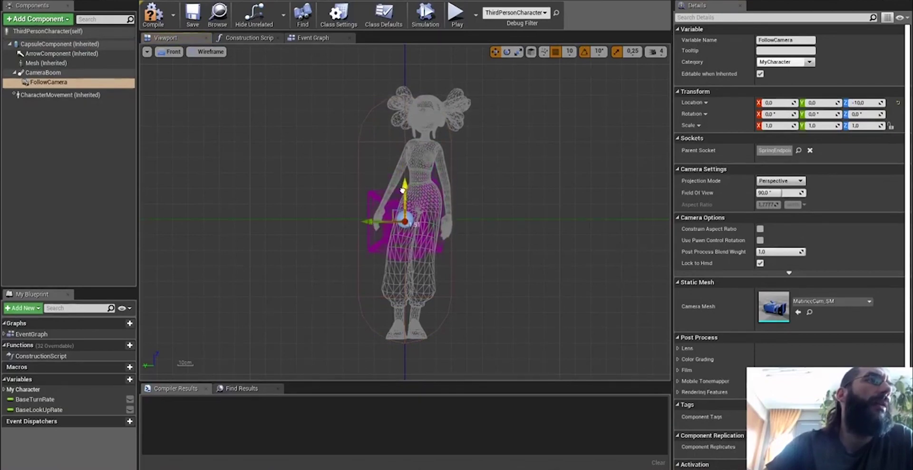
left_click(416, 153)
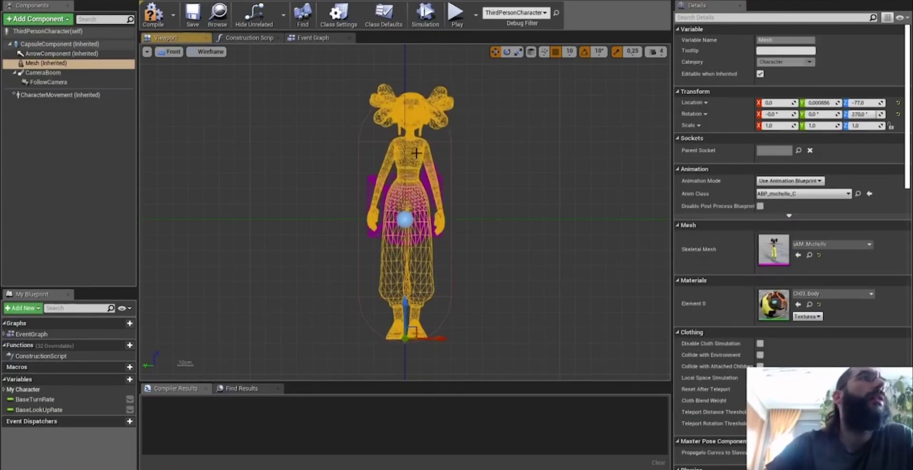
left_click(559, 56)
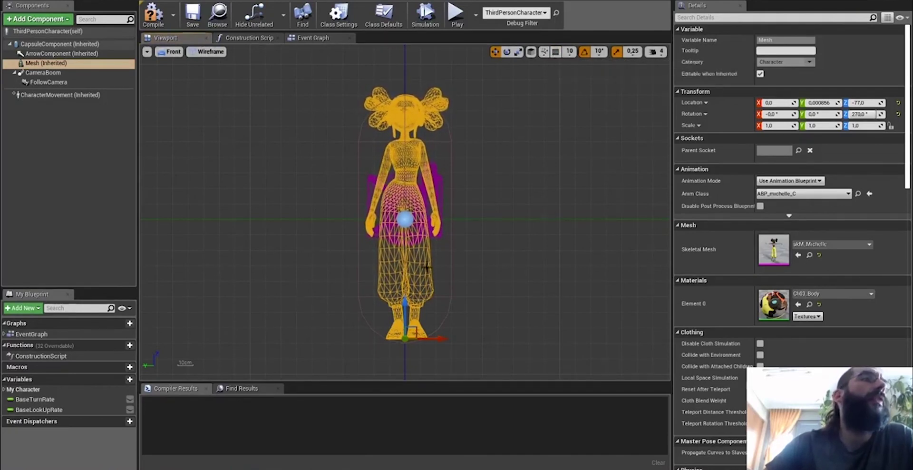
left_click_drag(406, 307, 408, 310)
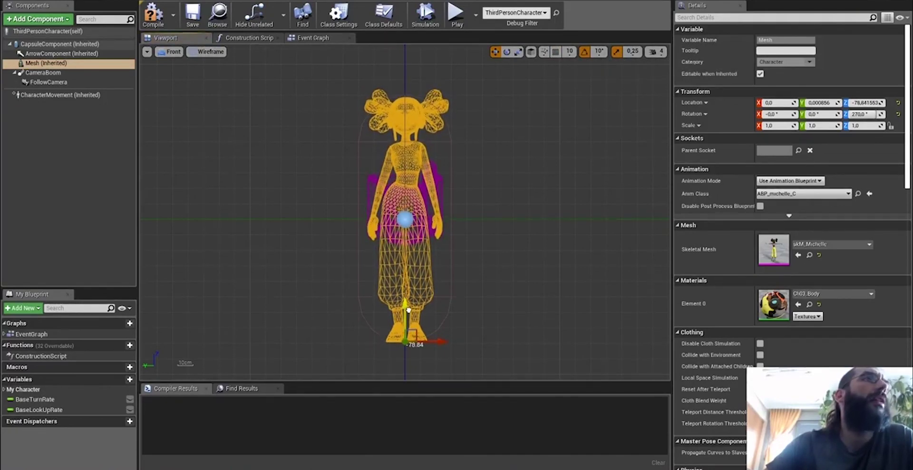
left_click(154, 14)
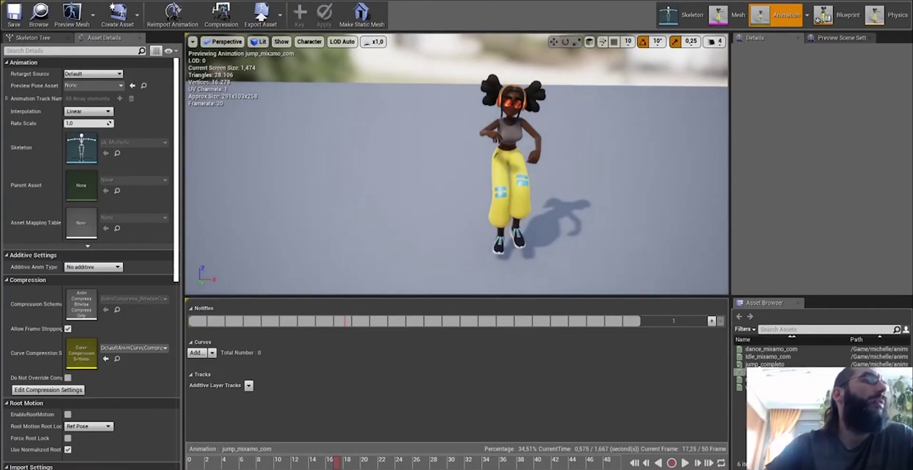
Step: Scrub jump_mixamo_com to the take-off point and remove frame 0 to frame 16, playing back the trimmed jump
left_click_drag(341, 466, 332, 443)
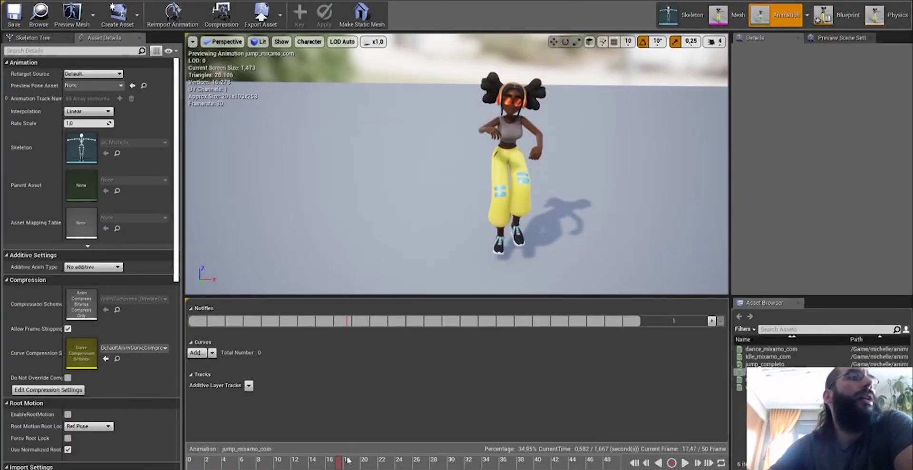
left_click_drag(348, 460, 291, 252)
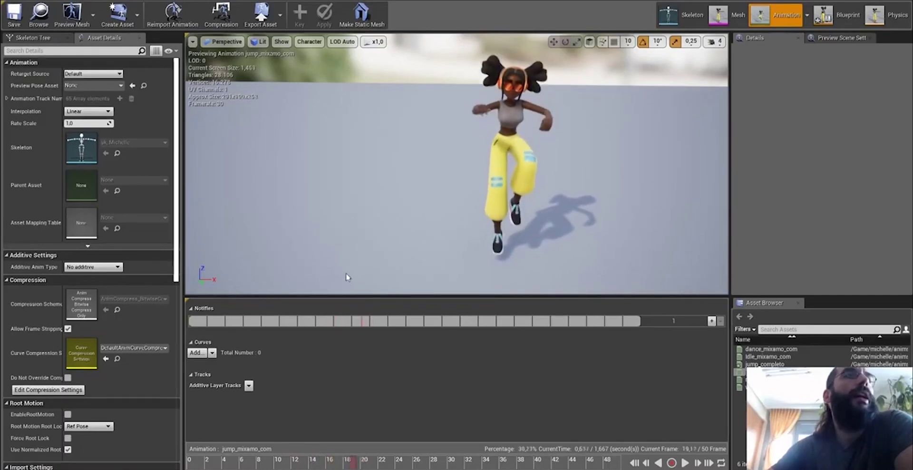
left_click_drag(328, 283, 327, 278)
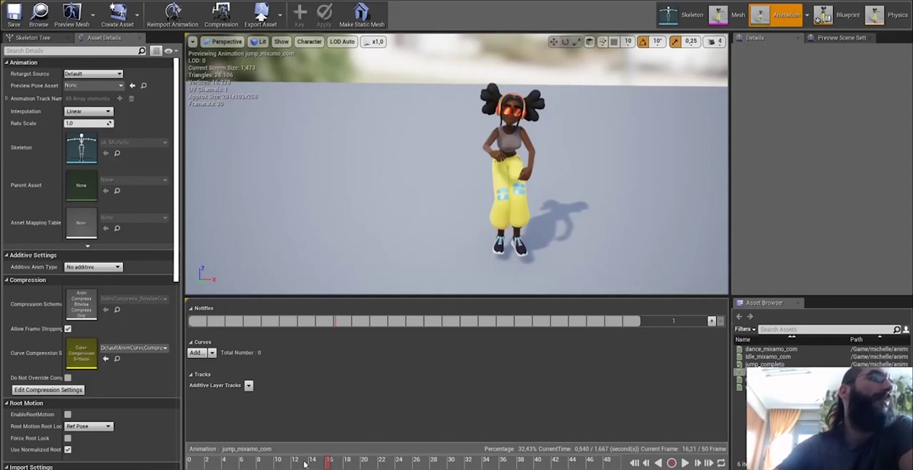
right_click(330, 462)
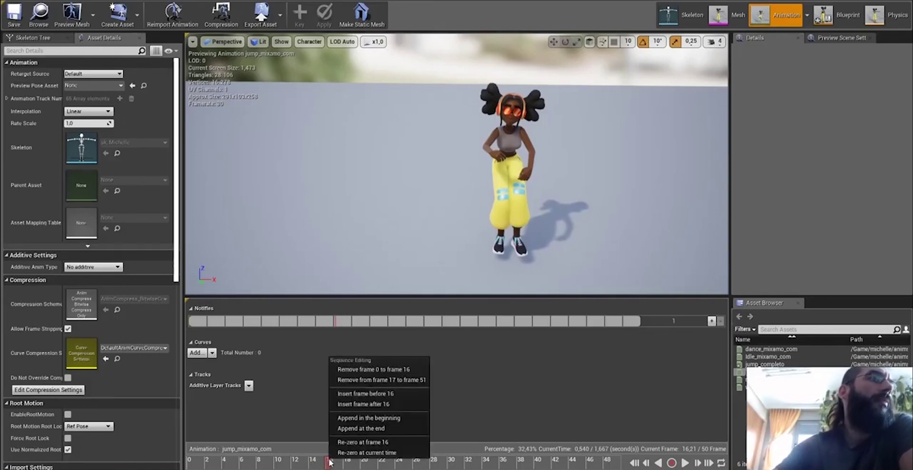
left_click(391, 370)
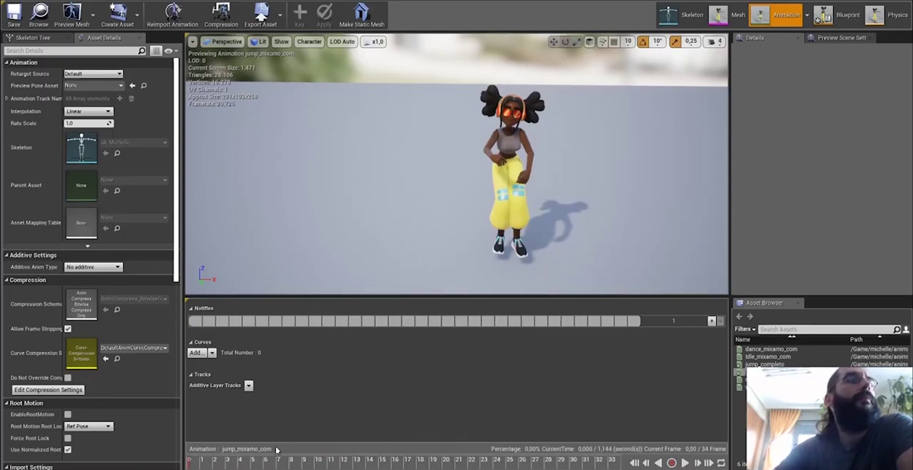
key("space")
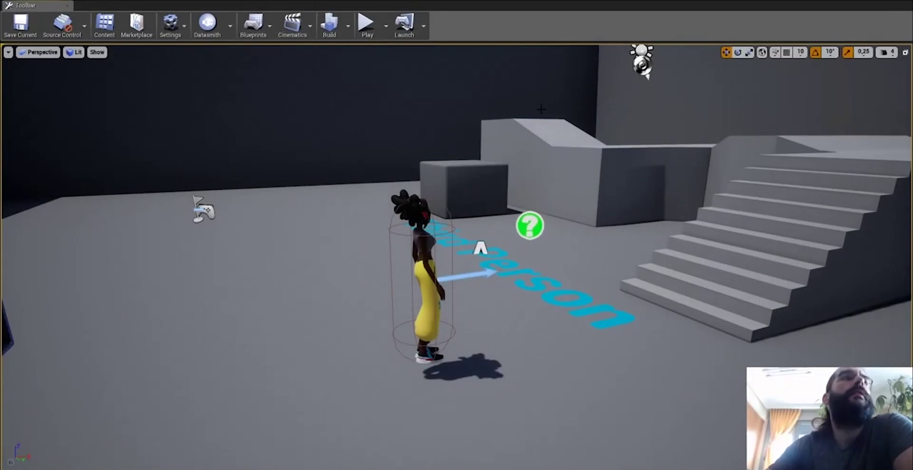
Step: Play the level, make the character jump several times while viewing her from the front, and end the play session
left_click(367, 21)
left_click(526, 181)
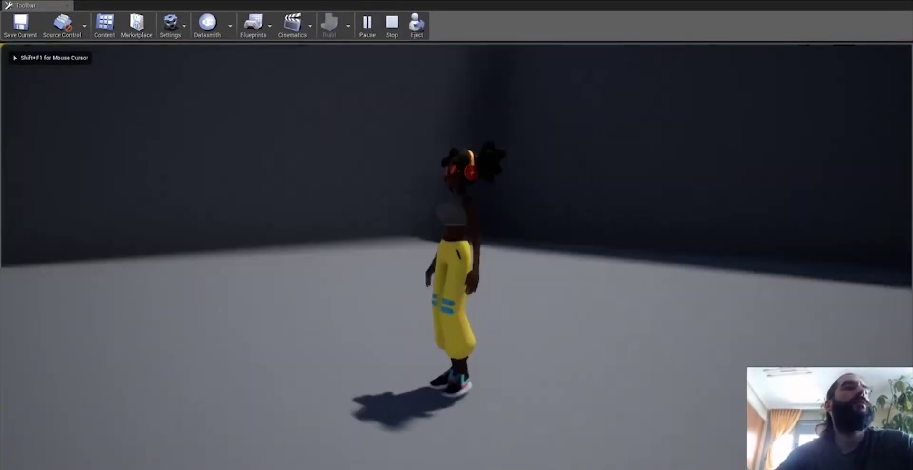
key("space")
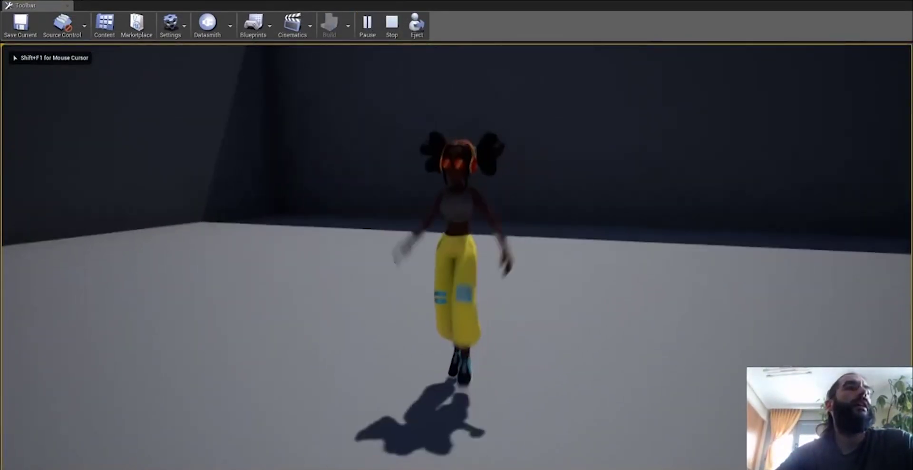
key("space")
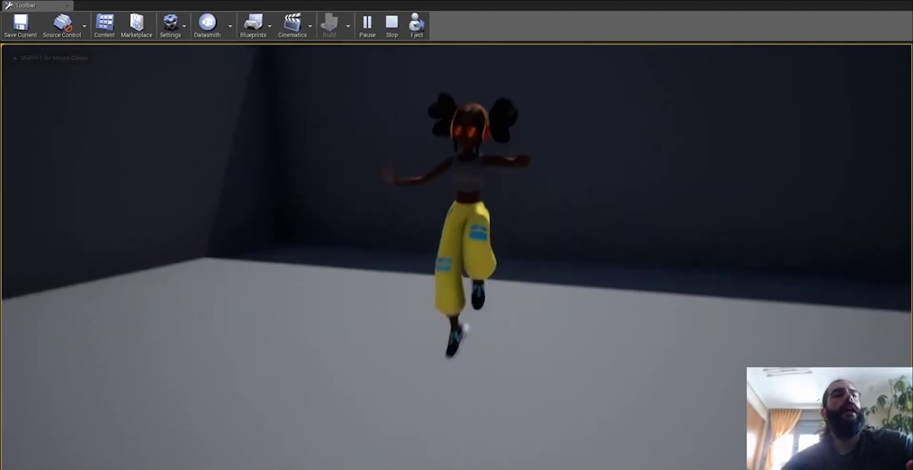
key("space")
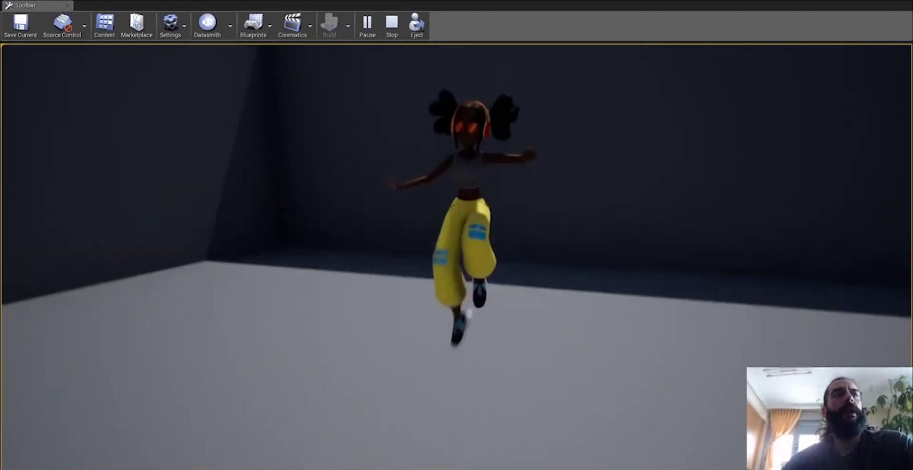
key("space")
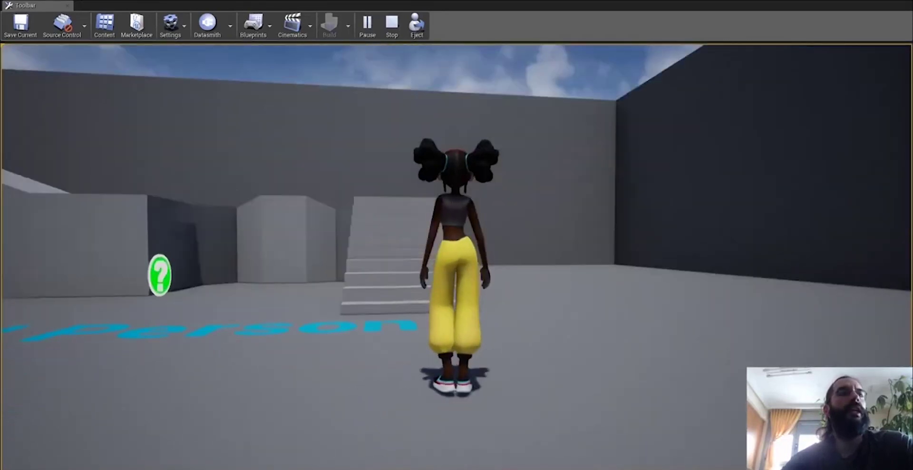
key("space")
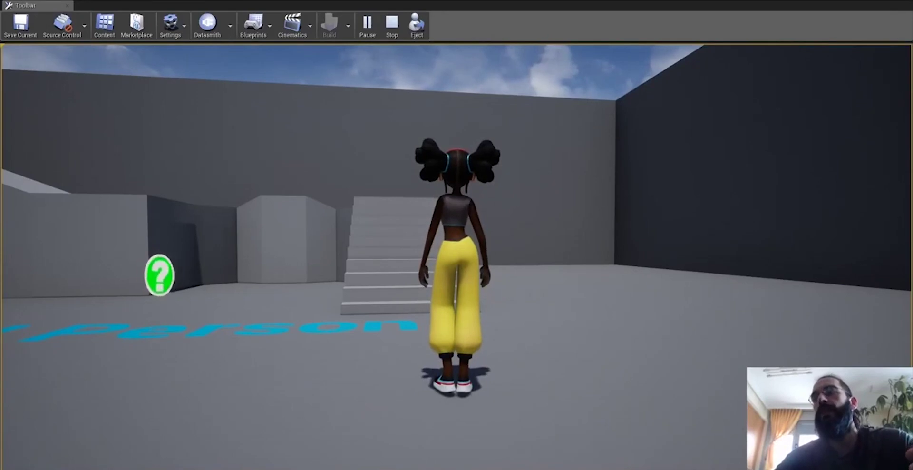
key("Escape")
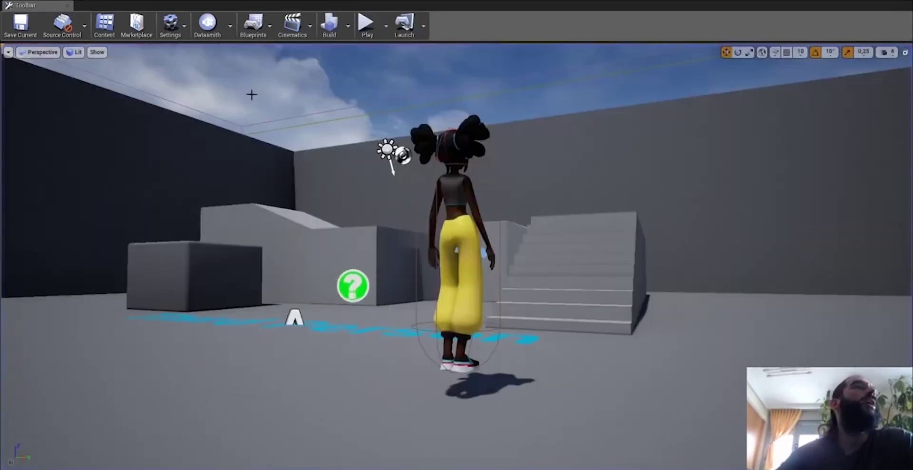
Step: Open the ThirdPerson_AnimBP animation blueprint from the Mannequin Animations folder and view its whole Event Graph
left_click(104, 23)
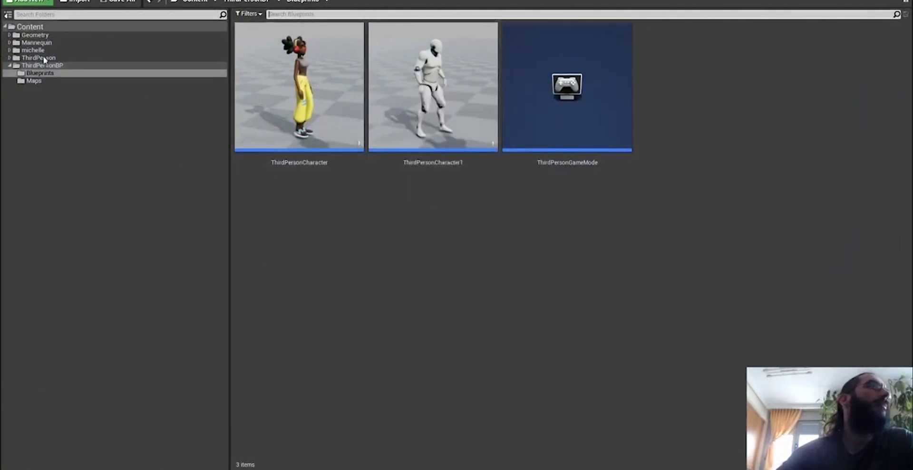
left_click(40, 43)
double_click(325, 123)
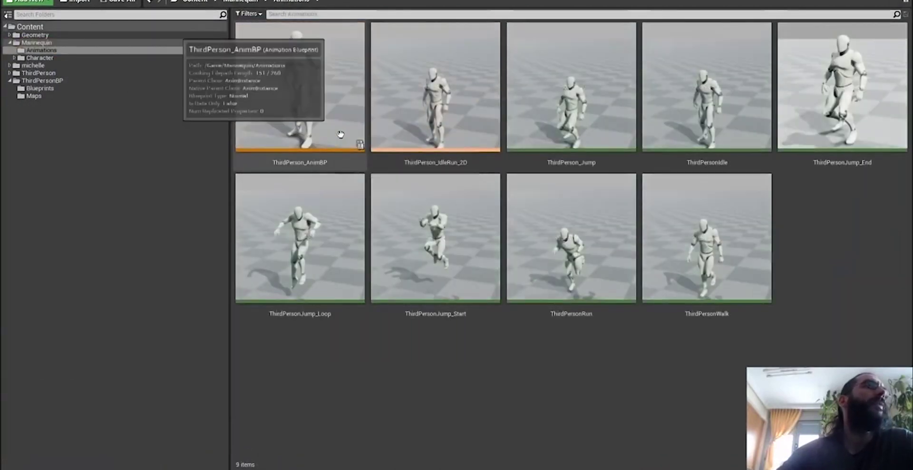
left_click(327, 103)
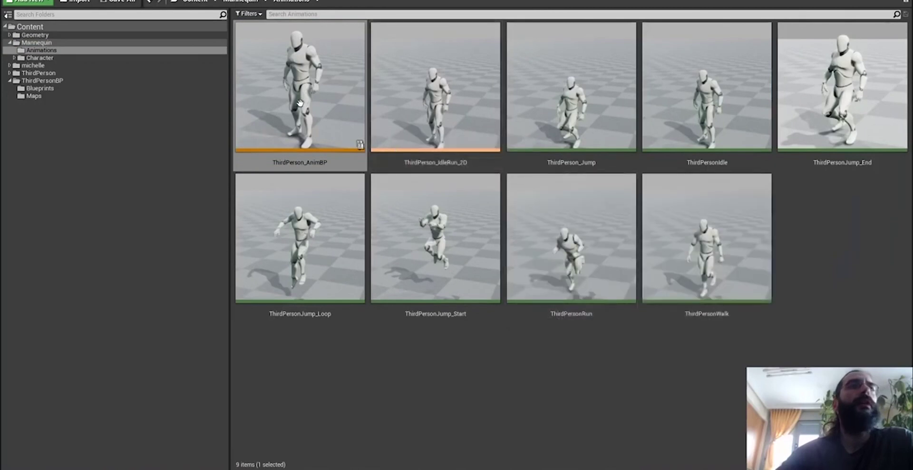
left_click_drag(912, 90, 532, 120)
left_click(563, 123)
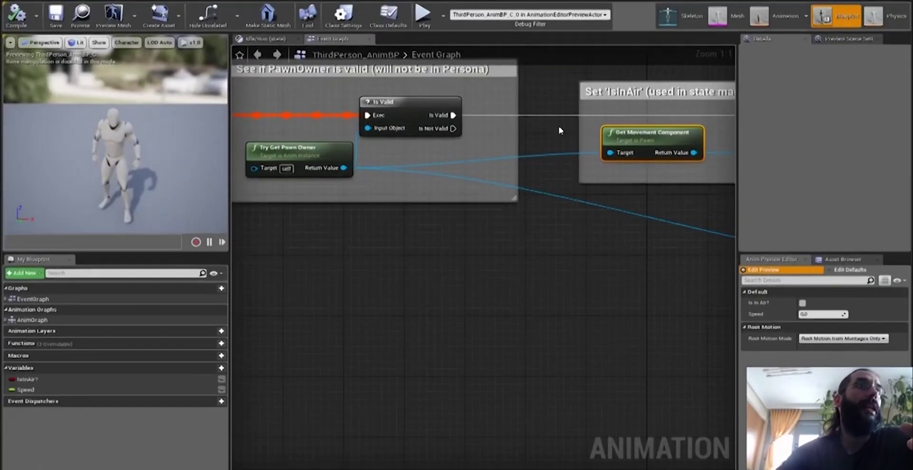
scroll(398, 168, "down", 5)
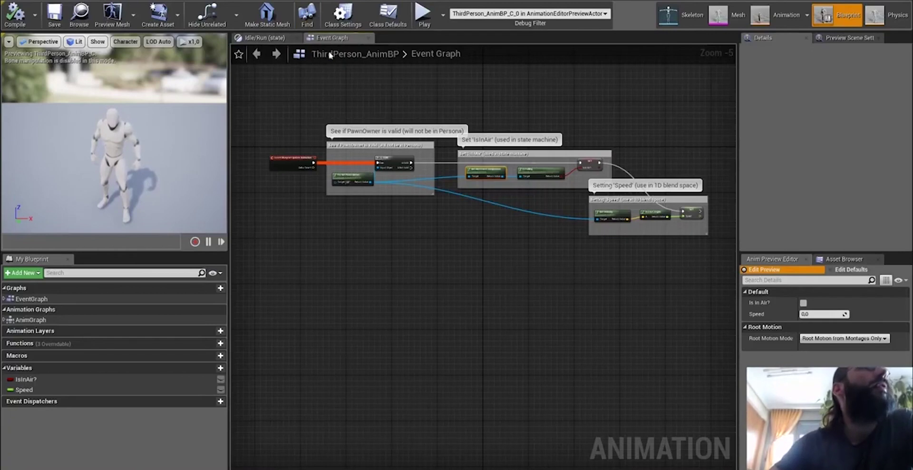
Step: Examine the JumpStart, JumpLoop and JumpEnd states in the Default state machine and inspect the animation played by JumpLoop
left_click(270, 38)
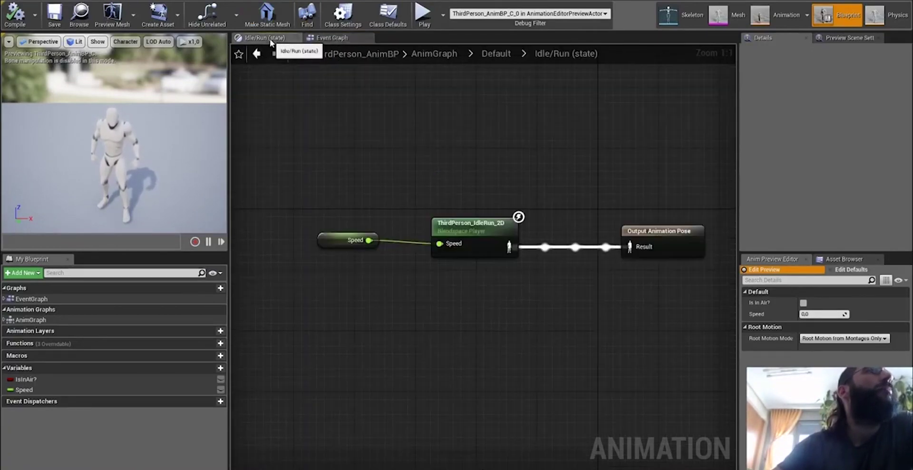
left_click(256, 55)
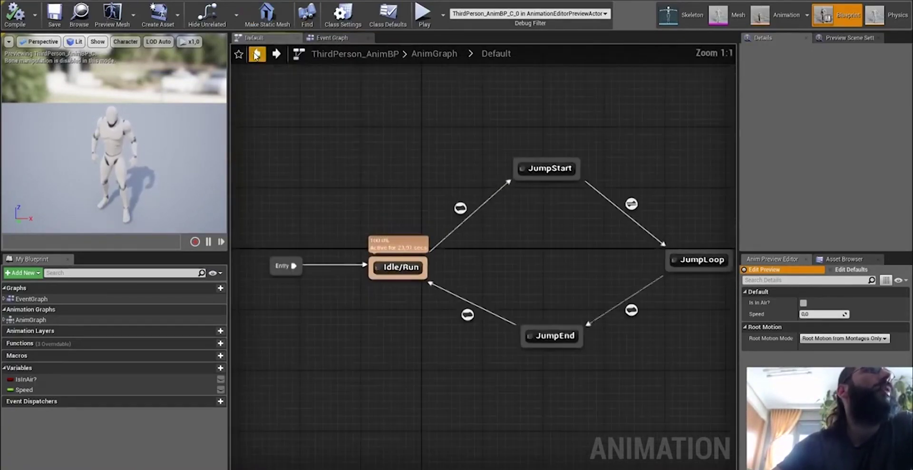
left_click_drag(470, 107, 532, 135)
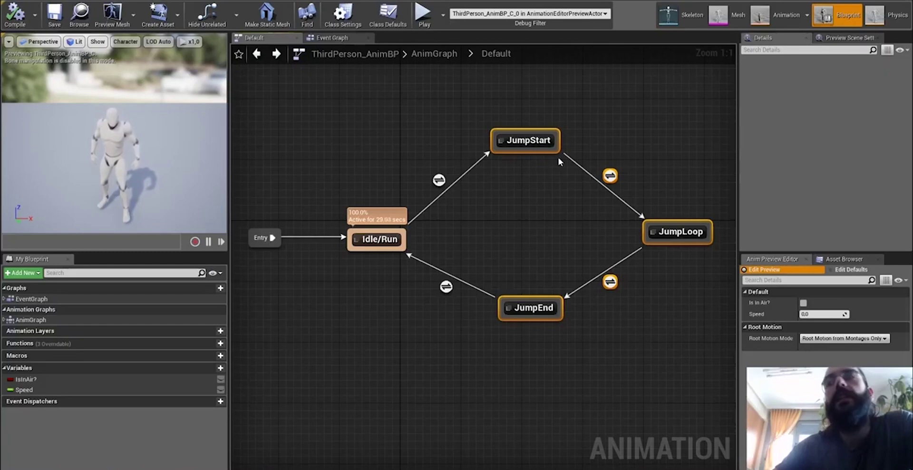
left_click_drag(537, 178, 537, 117)
left_click_drag(580, 231, 718, 251)
left_click_drag(542, 355, 539, 274)
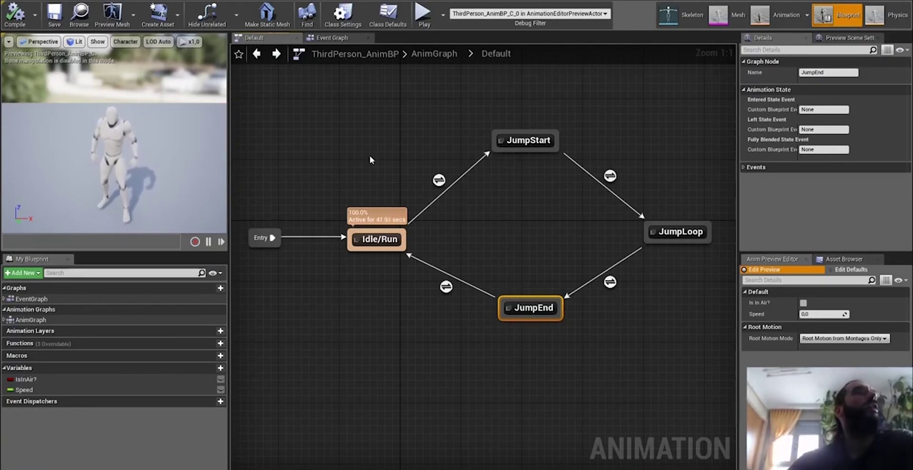
double_click(672, 232)
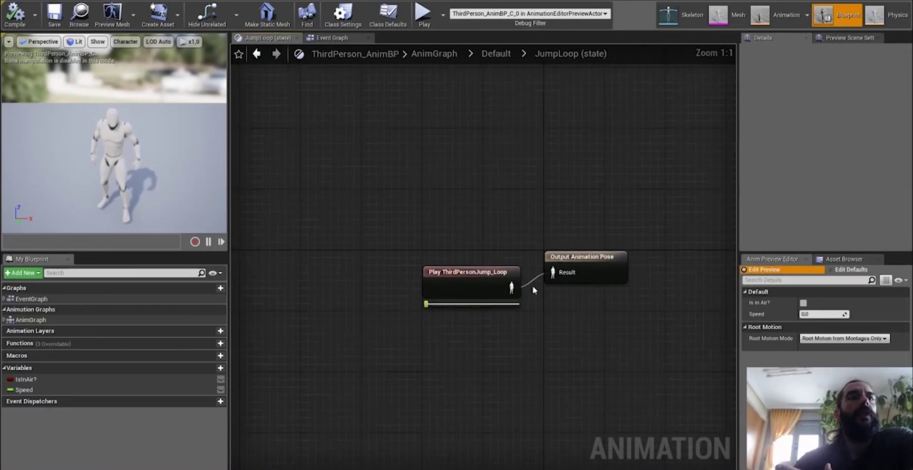
double_click(456, 287)
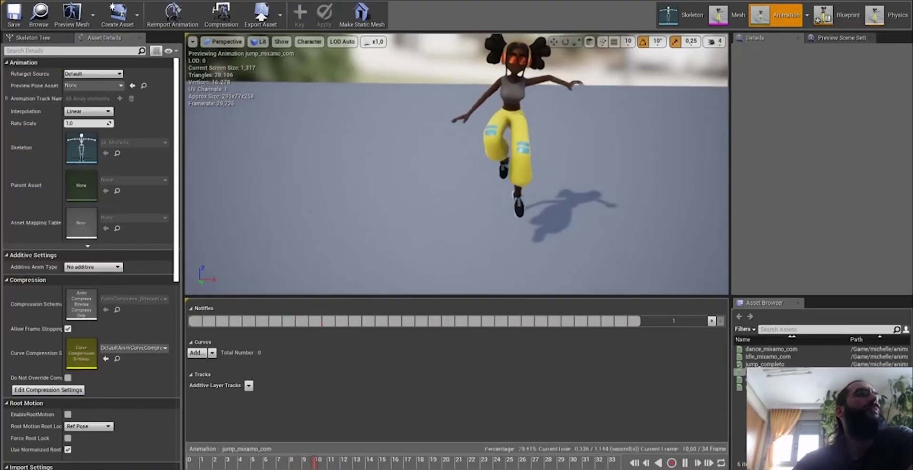
Step: Scrub jump_mixamo_com to the mid-air pose at frame 9 and remove frame 0 to frame 9
left_click_drag(223, 462, 305, 382)
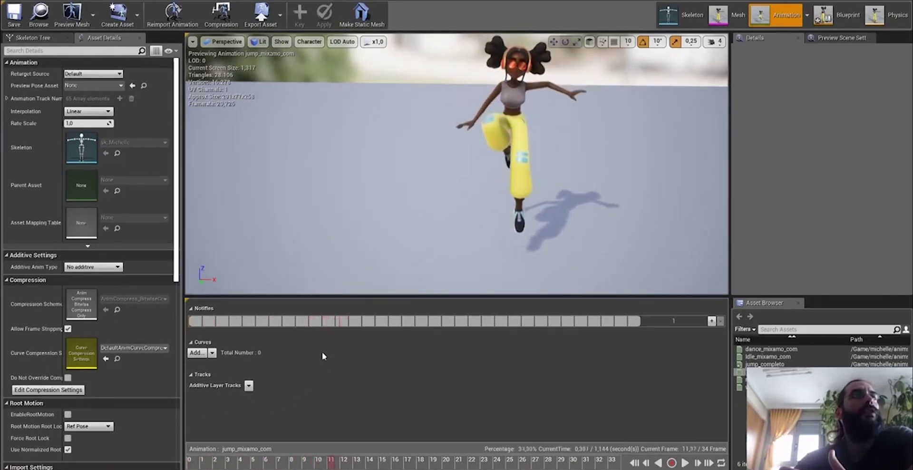
left_click_drag(297, 357, 232, 328)
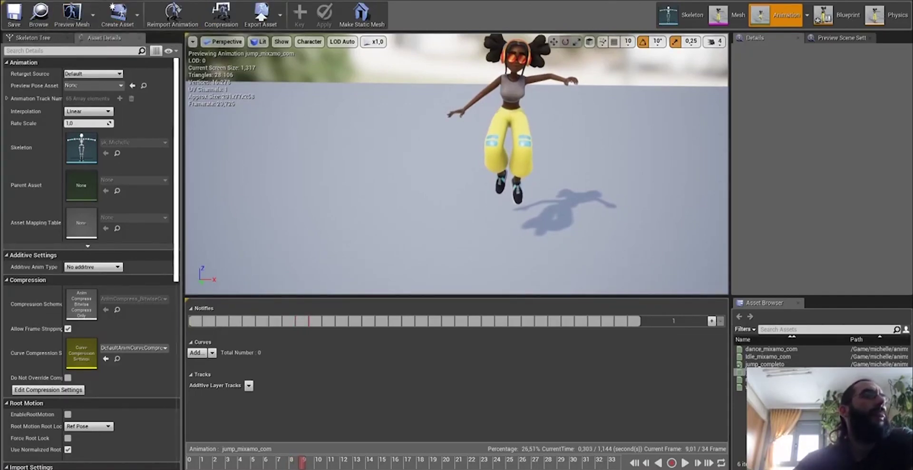
right_click(300, 467)
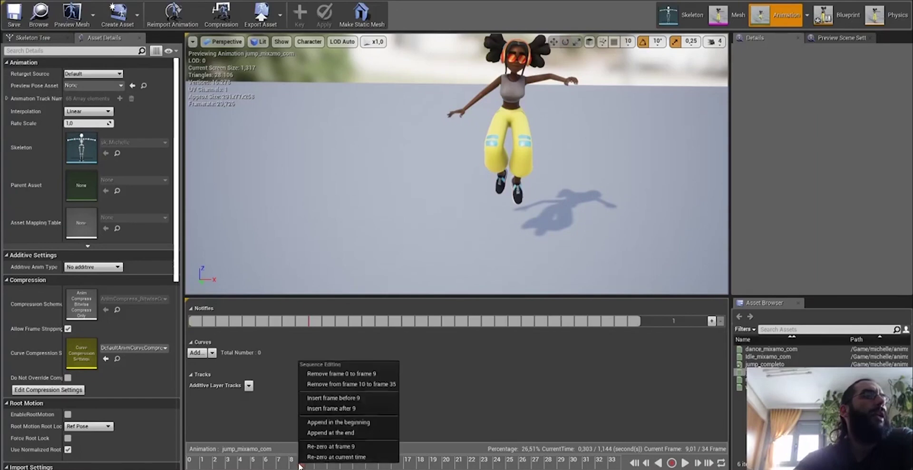
left_click(369, 372)
Step: Reduce jump_mixamo_com to a single mid-air pose by removing frame 1 to frame 26, and check its playback
left_click_drag(193, 463, 199, 462)
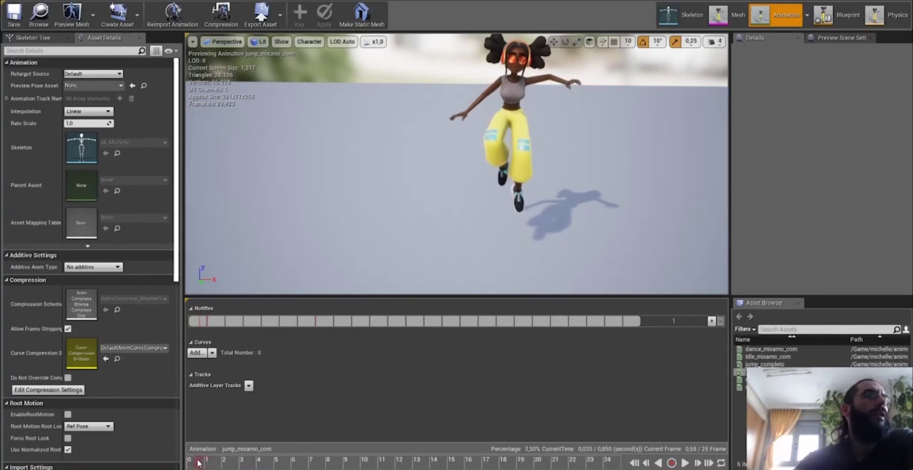
right_click(199, 463)
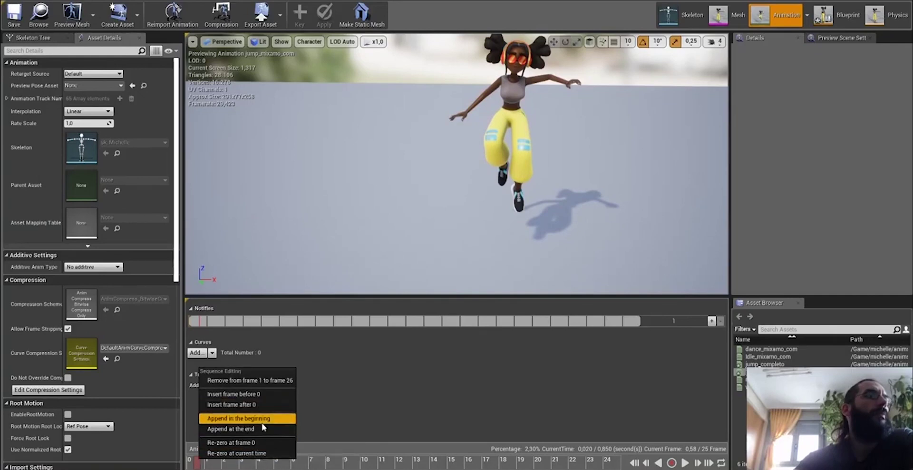
left_click(274, 382)
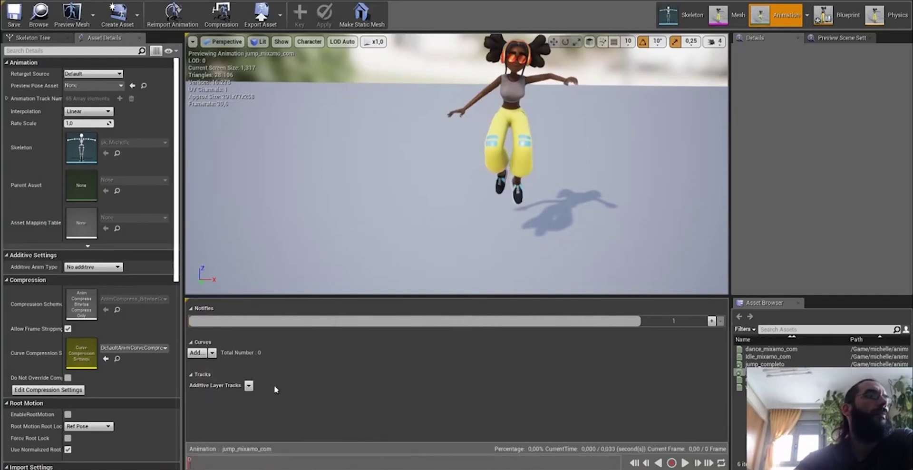
key("space")
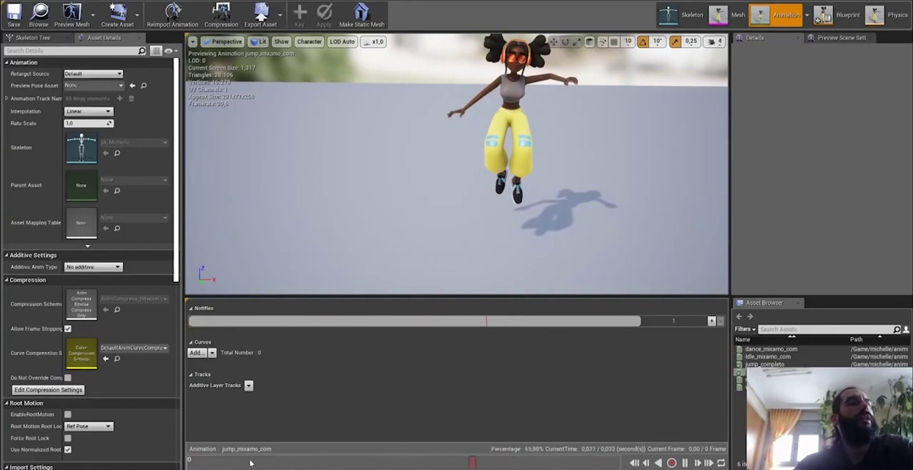
key("space")
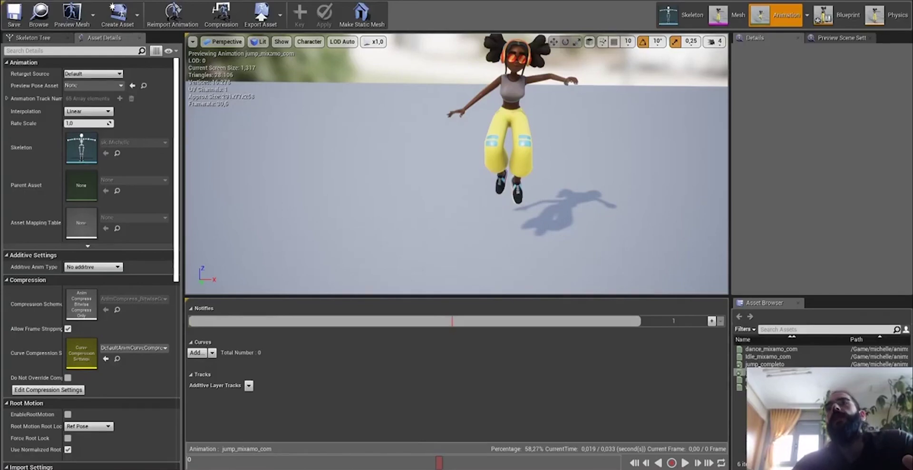
Step: Play the level in the viewport and test Michelle's jump from a standstill several times
left_click_drag(342, 1, 912, 87)
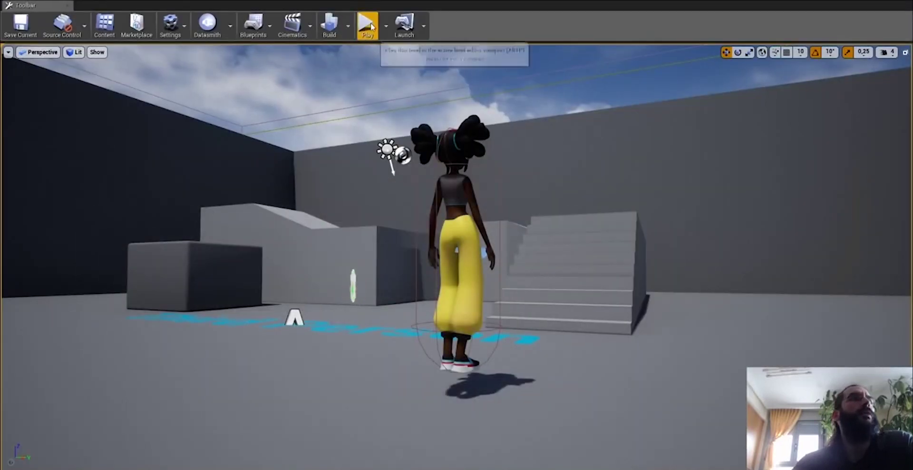
left_click(366, 21)
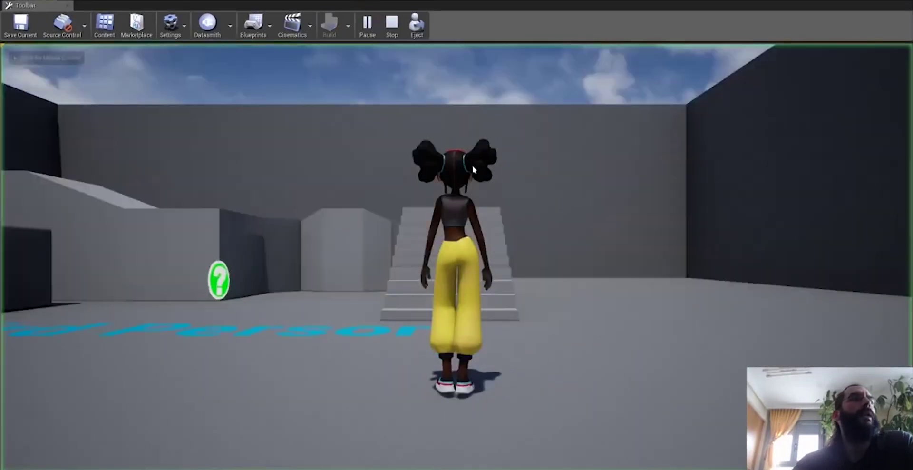
left_click(473, 169)
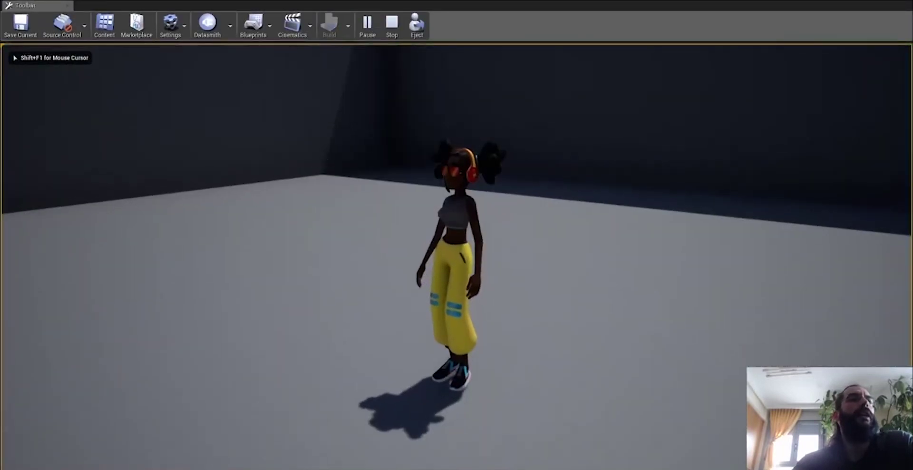
key("space")
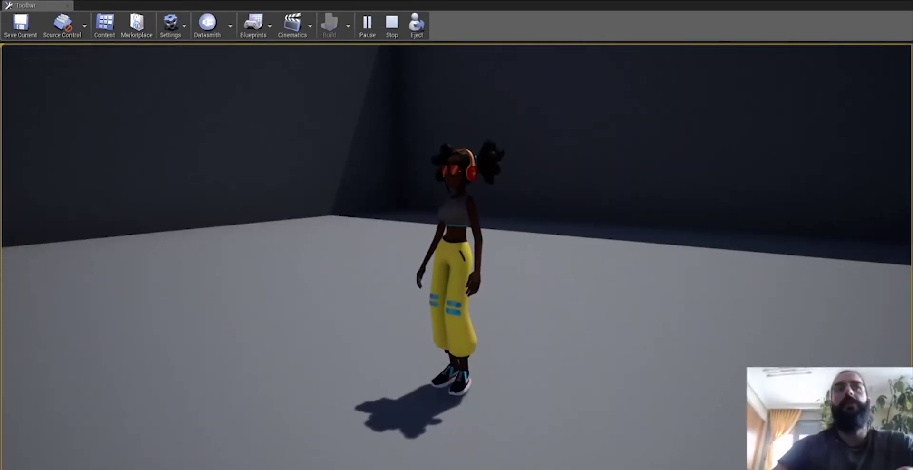
key("space")
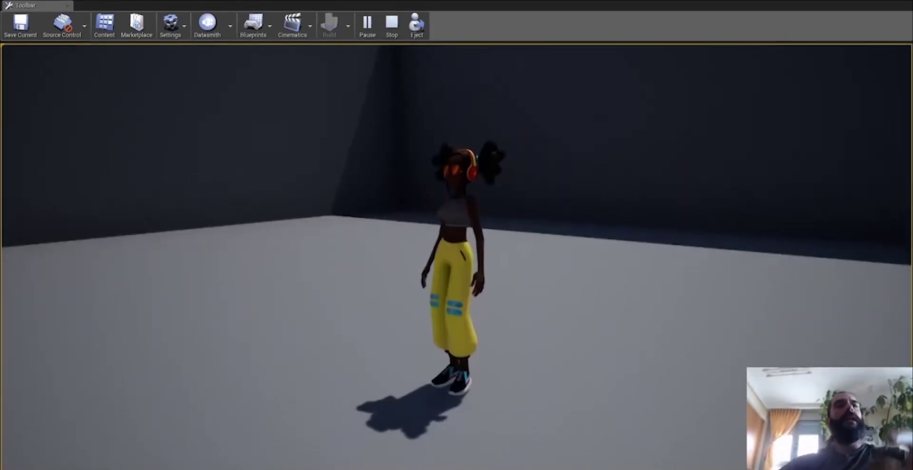
key("space")
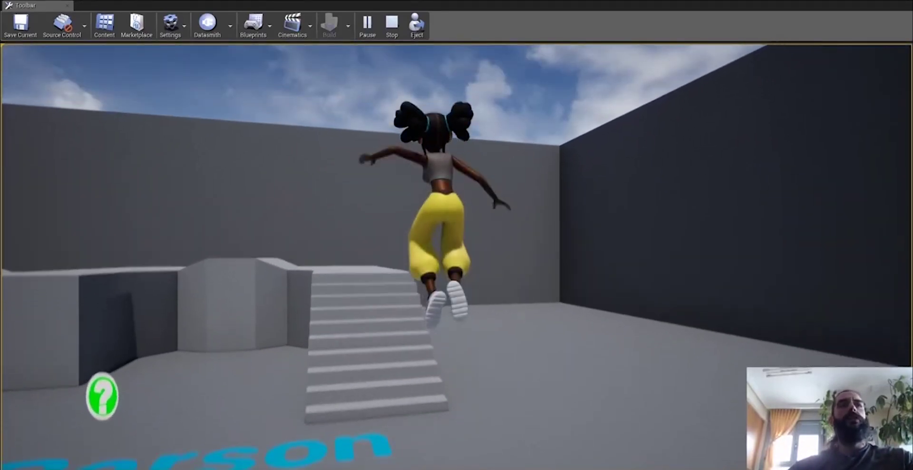
Step: Run Michelle up the stairs and across the raised platform, testing her jump while running
key("w")
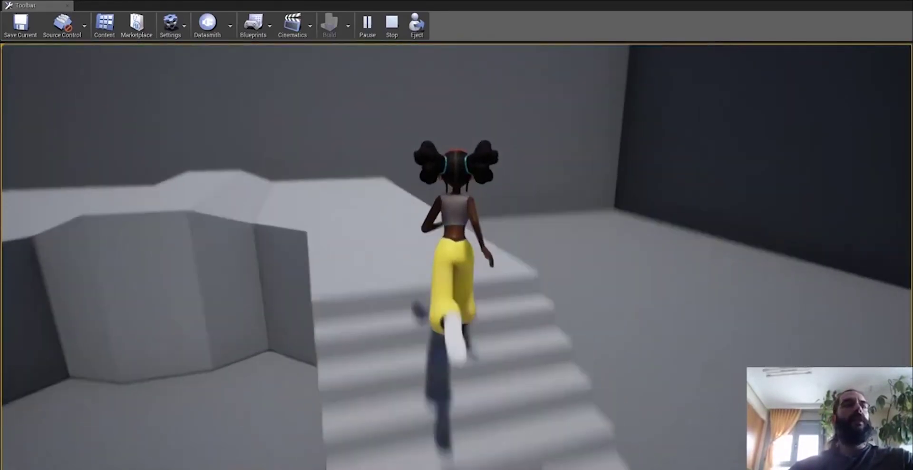
key("a")
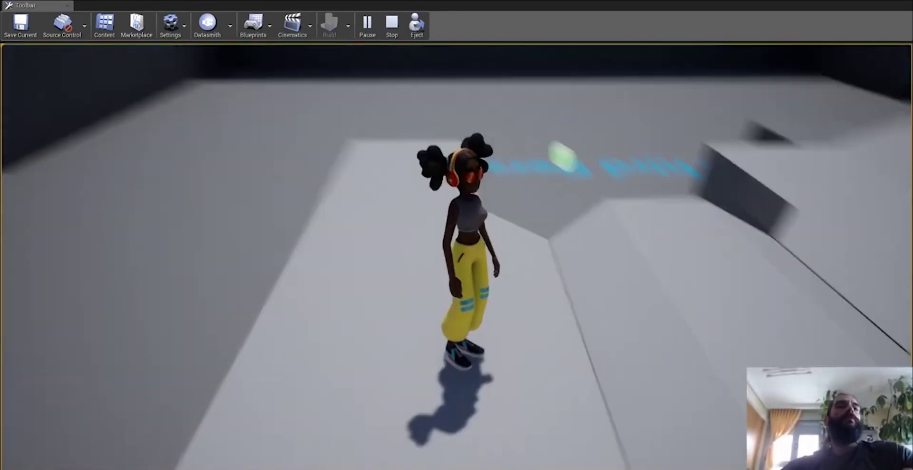
key("w")
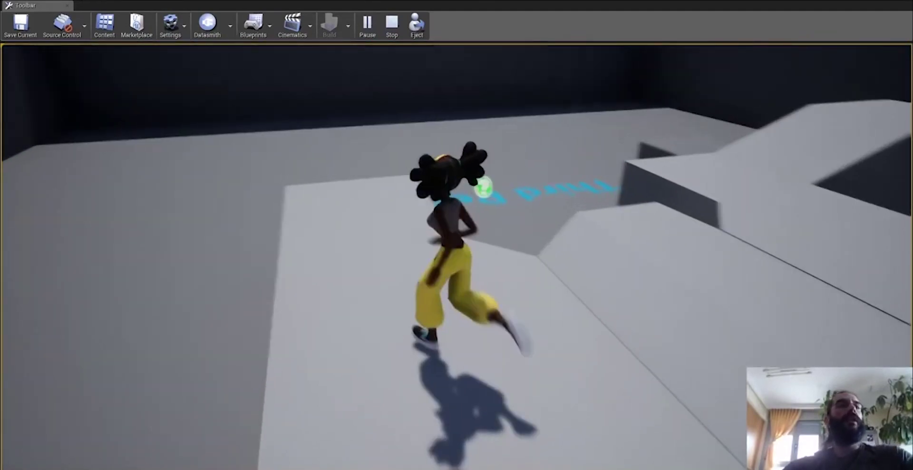
key("w")
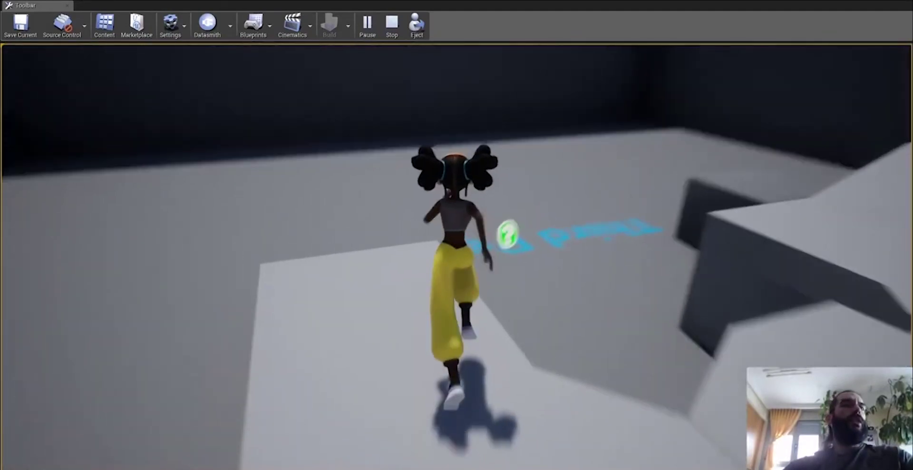
key("space")
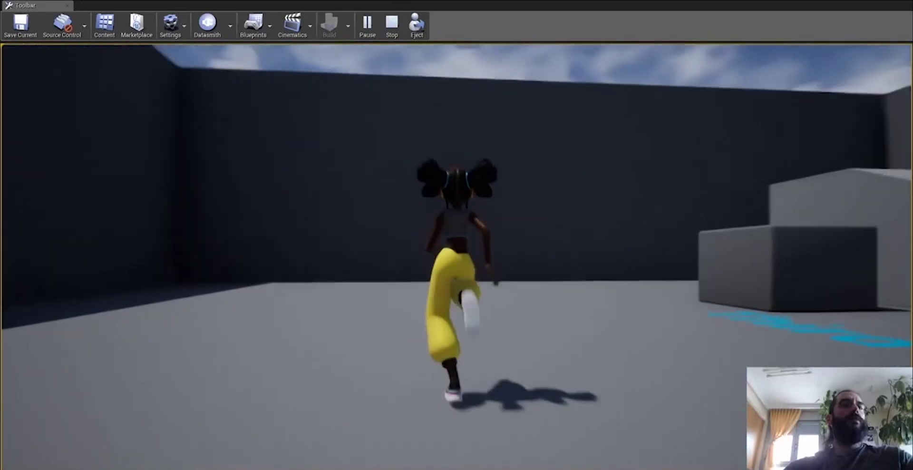
key("w")
key("space")
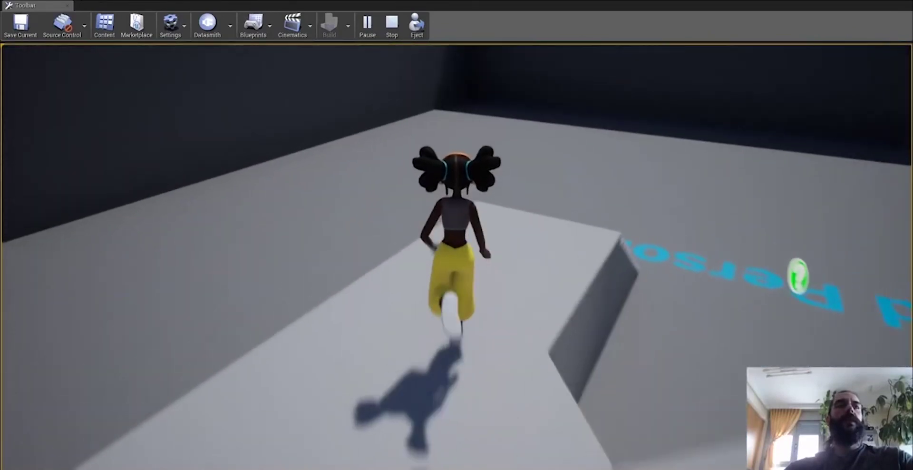
key("space")
key("w")
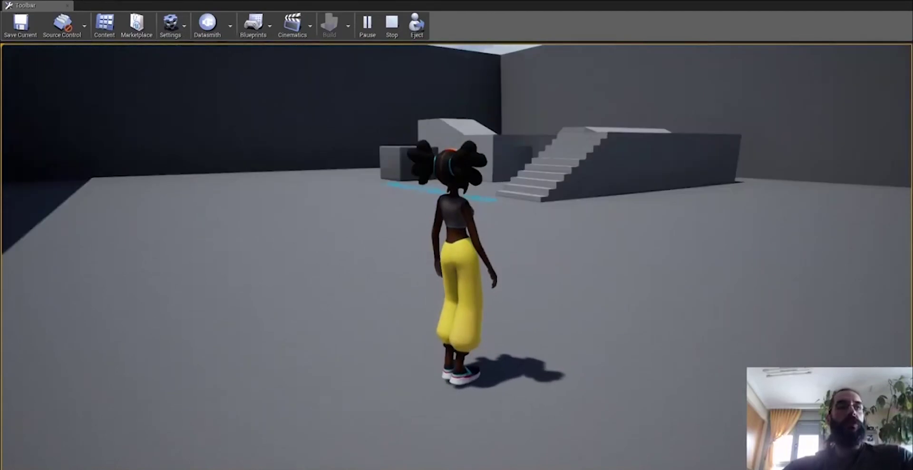
Step: Test more running jumps while changing Michelle's direction around the level's walls and blocks
key("w")
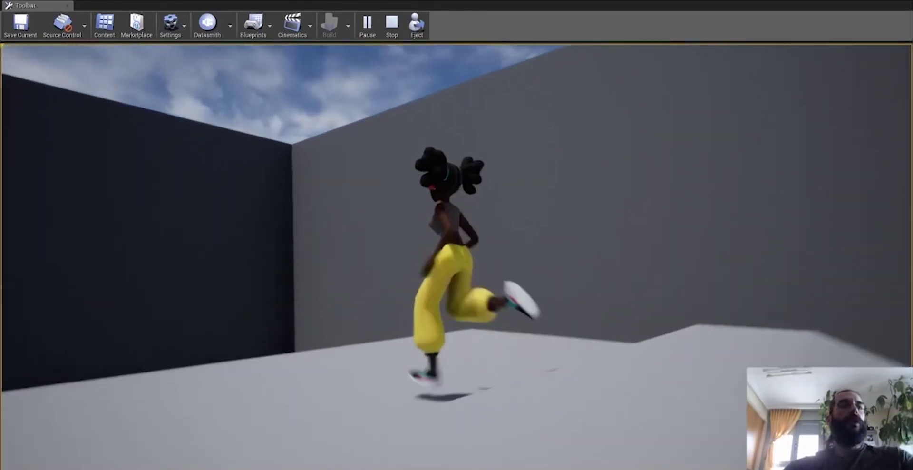
key("space")
key("s")
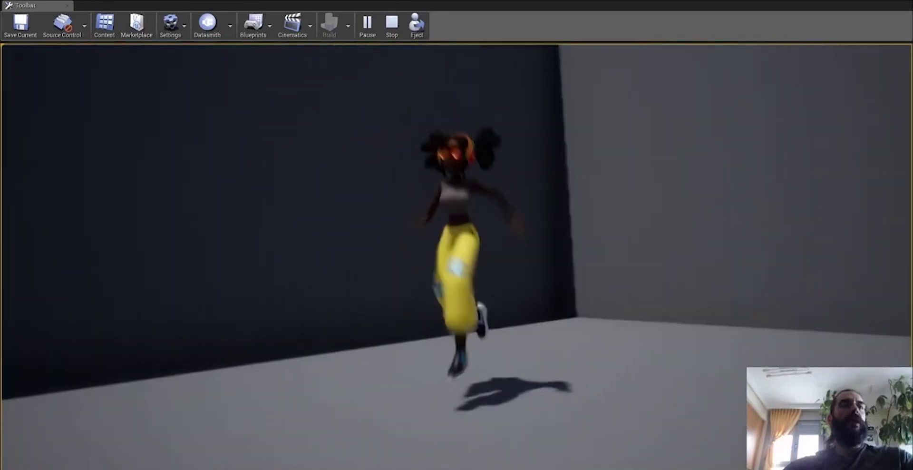
key("d")
key("w")
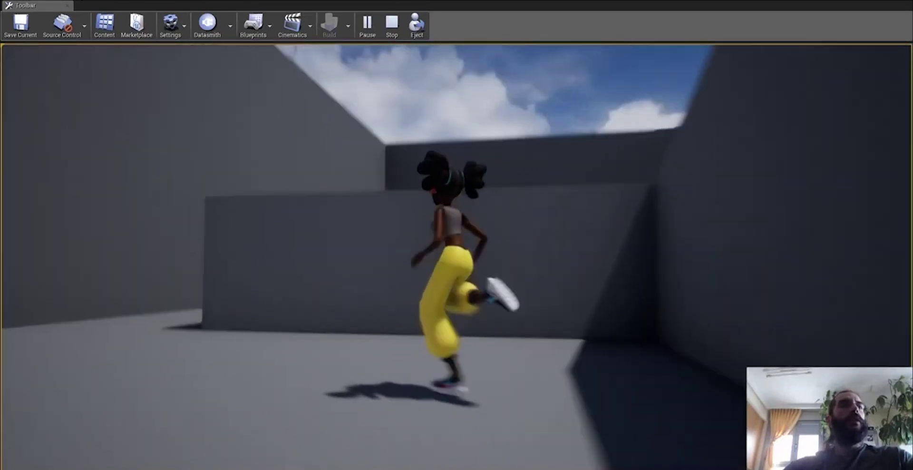
key("space")
key("w")
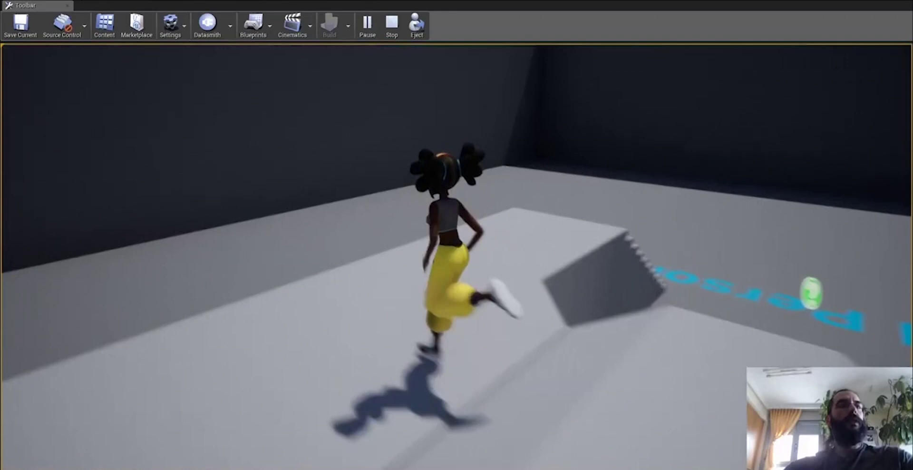
key("space")
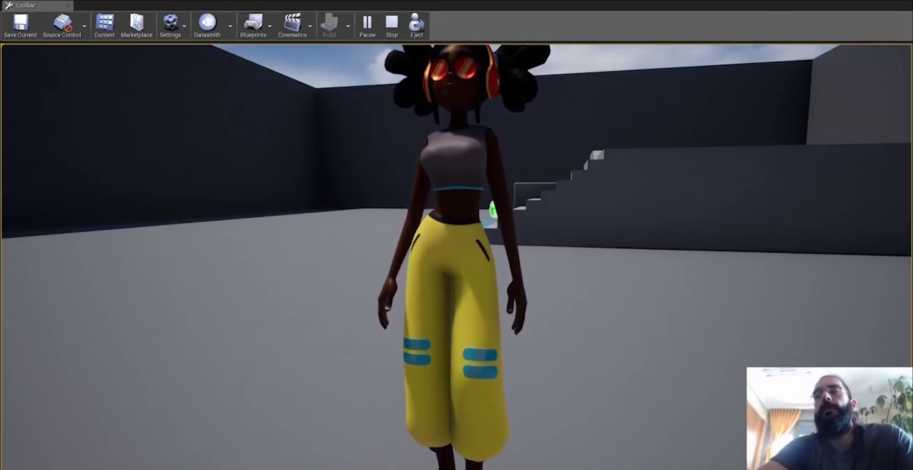
Step: Repeat Michelle's standing jump while viewing her from the front, and end the play session
key("space")
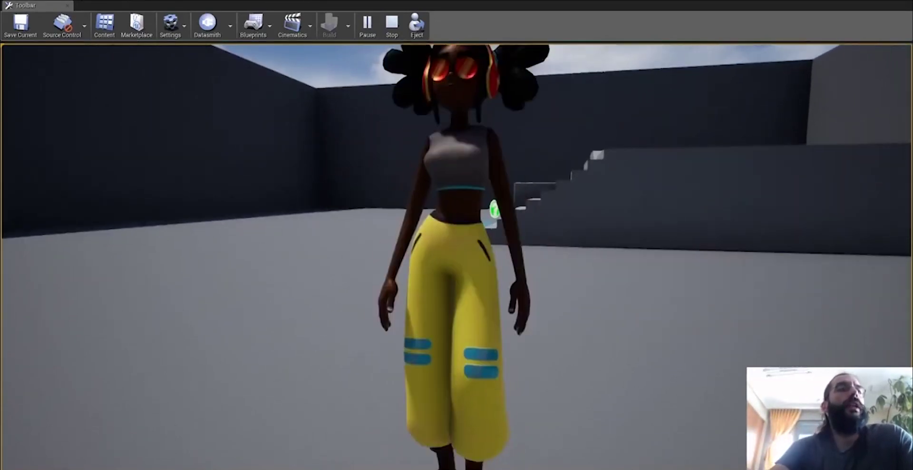
key("w")
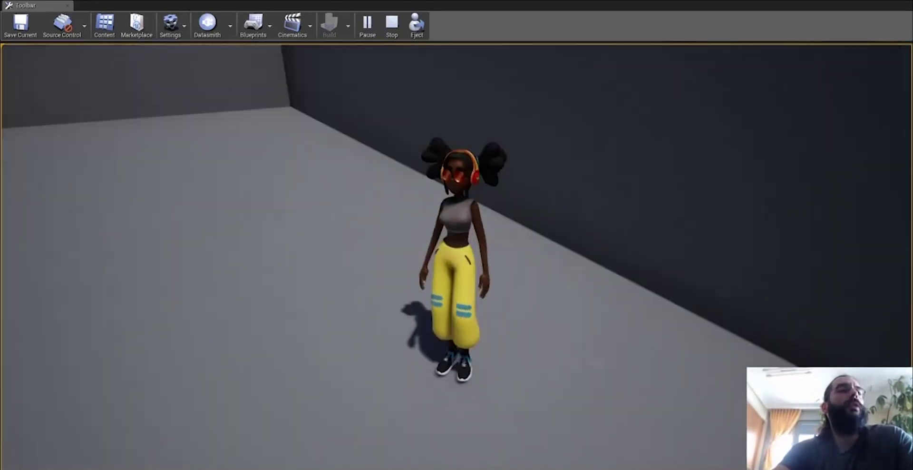
key("space")
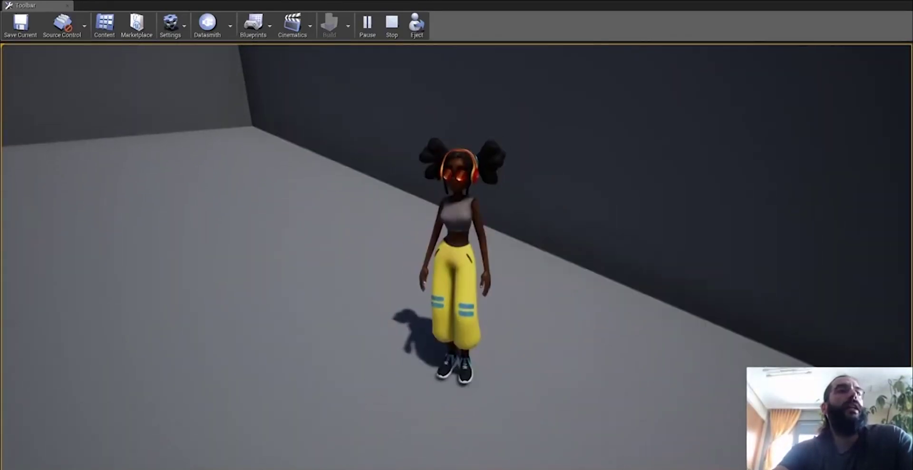
key("space")
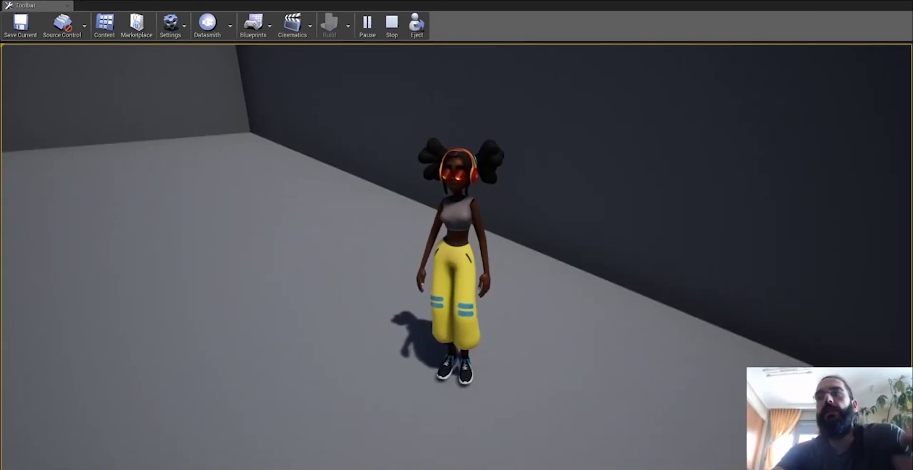
key("space")
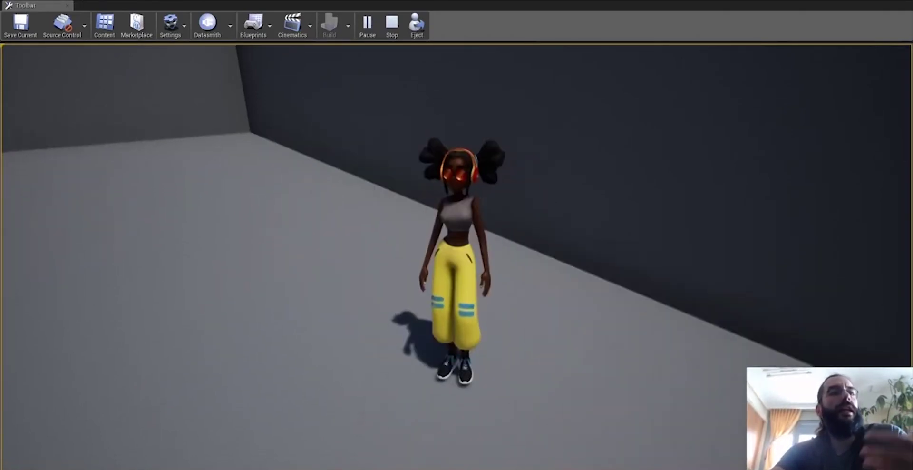
key("space")
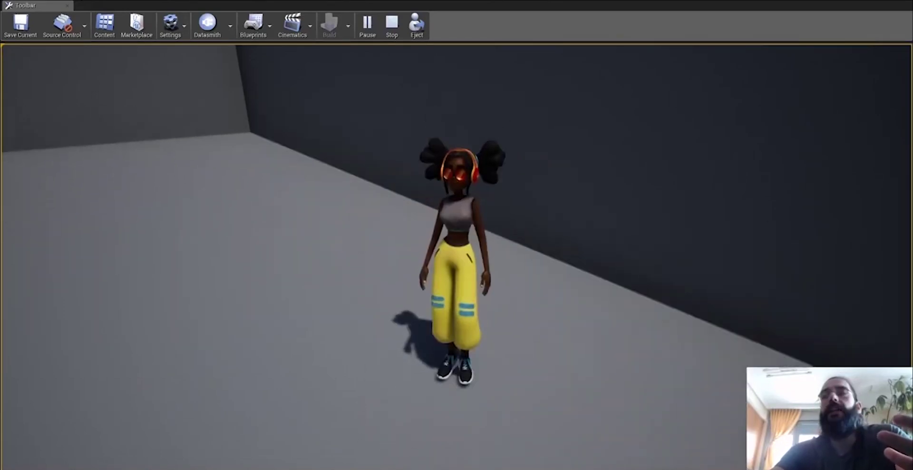
key("Escape")
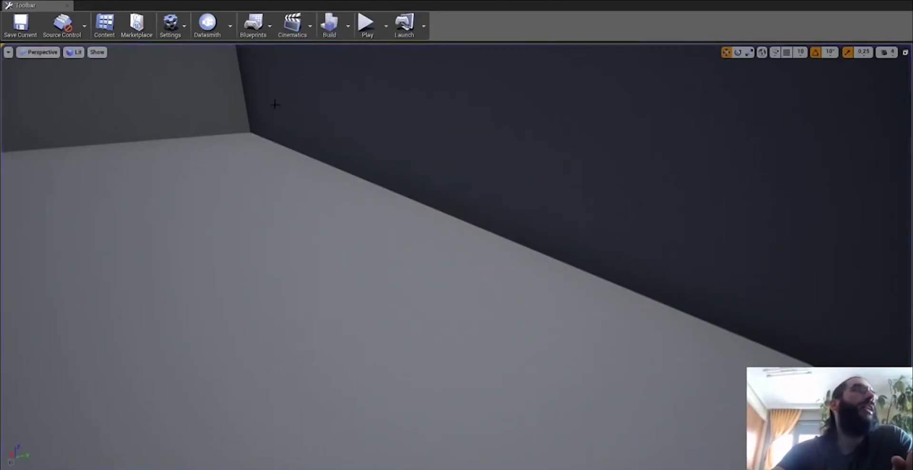
Step: Rename the jump_mixamo_com animation in the michelle anims folder as jump_cycle
left_click(101, 26)
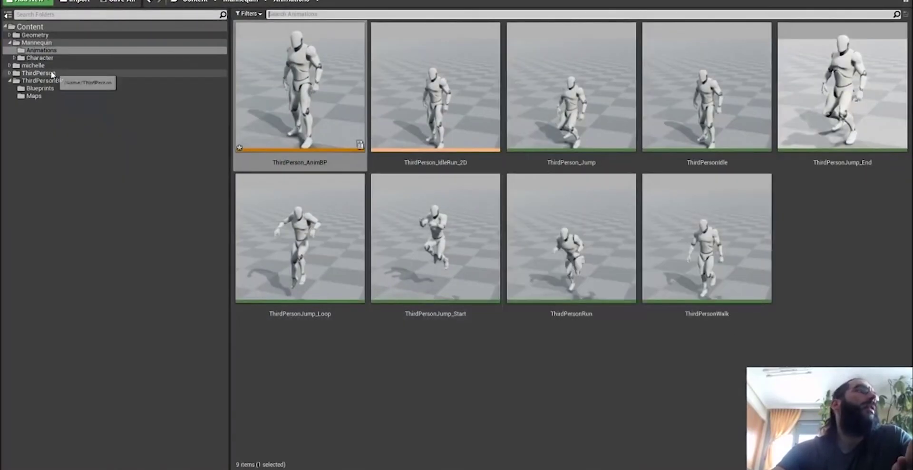
left_click(68, 61)
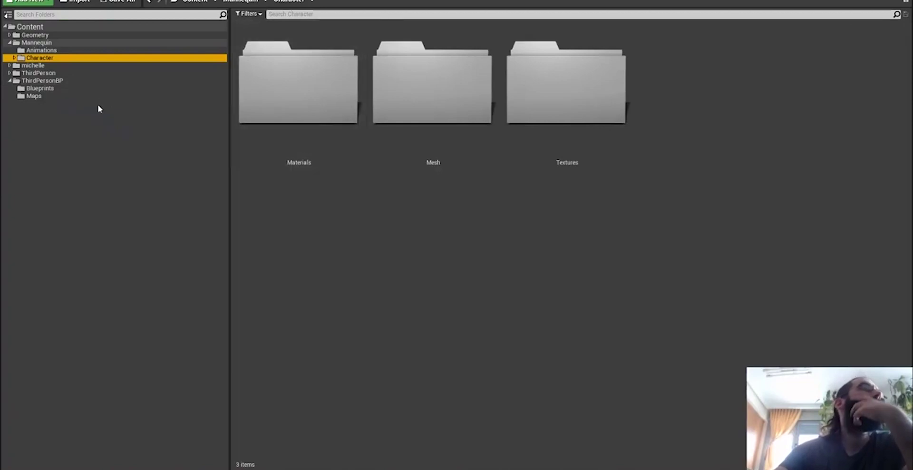
left_click(45, 66)
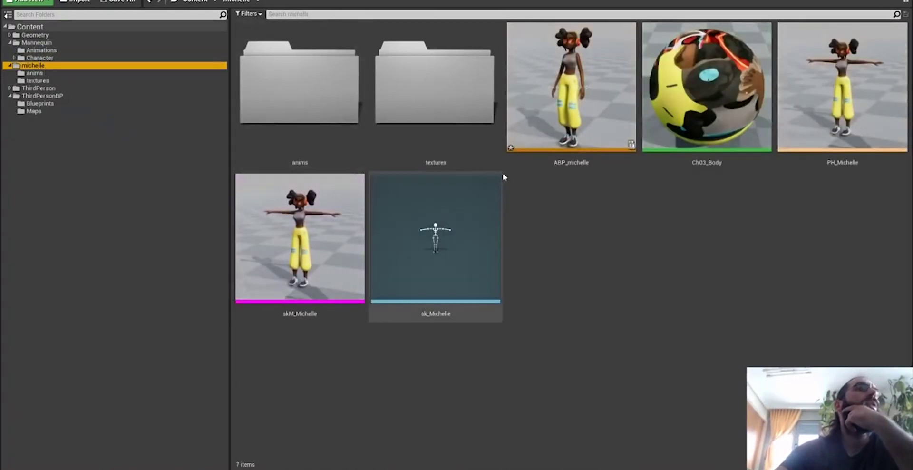
double_click(334, 84)
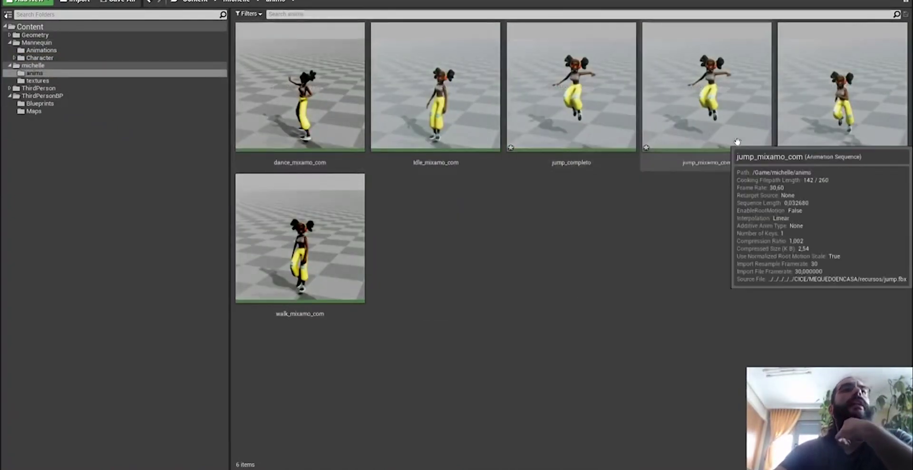
left_click(708, 138)
key("F2")
type("jump")
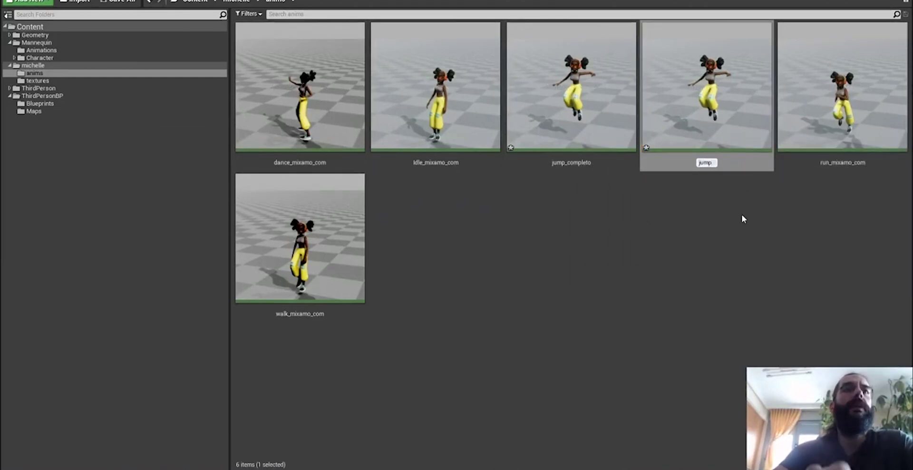
type("_cycle")
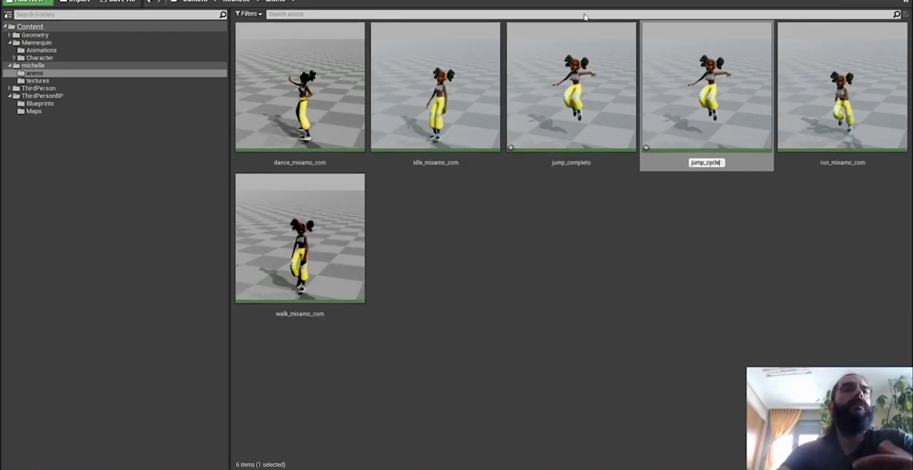
key("Return")
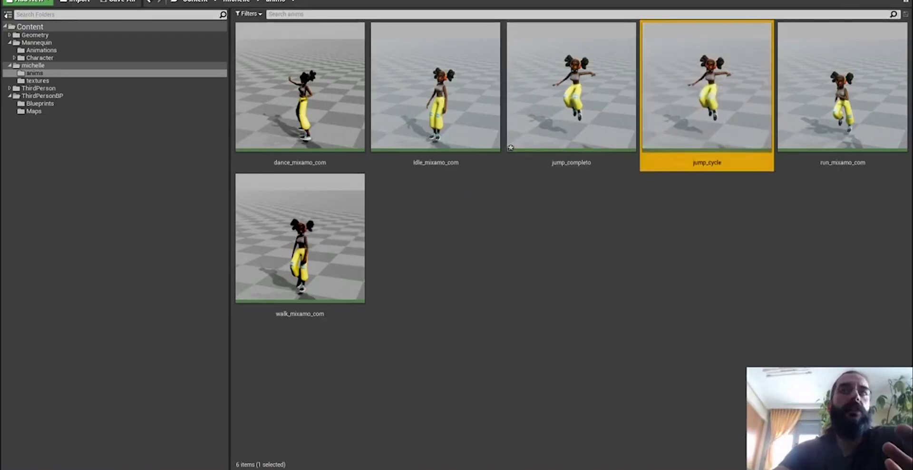
Step: Switch to the ABP_michelle animation blueprint and go back from the salto state to the New State Machine graph
left_click_drag(912, 88, 640, 113)
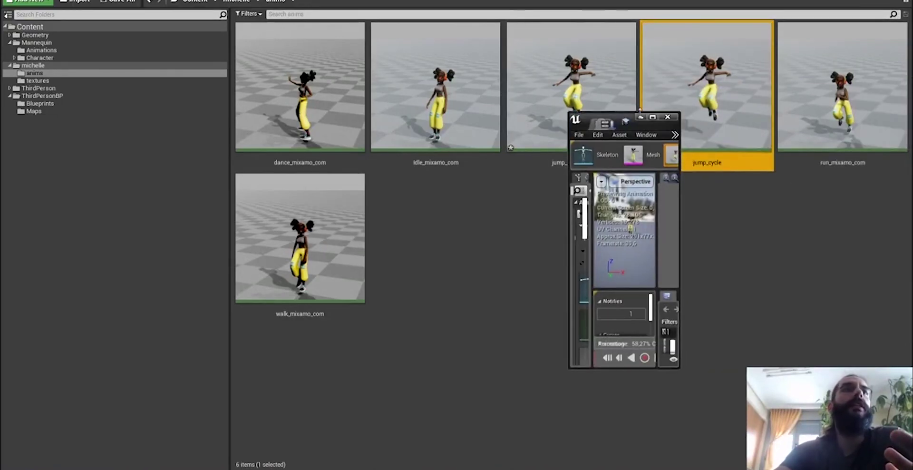
left_click(654, 118)
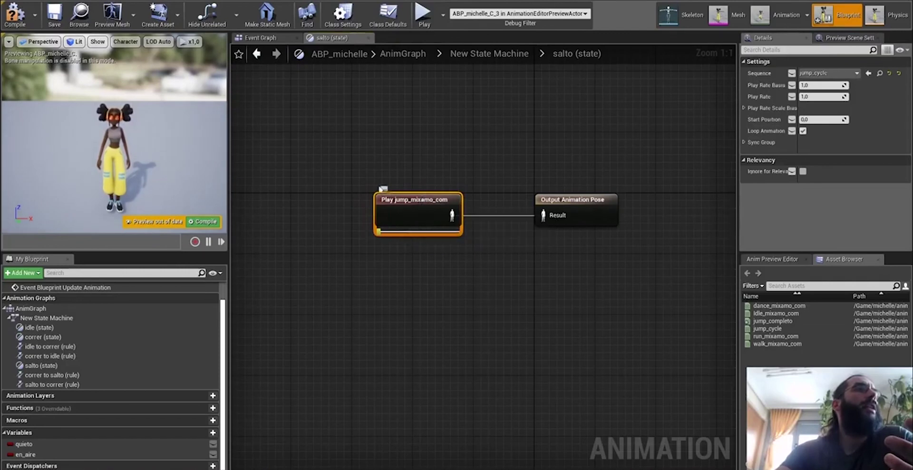
left_click(257, 55)
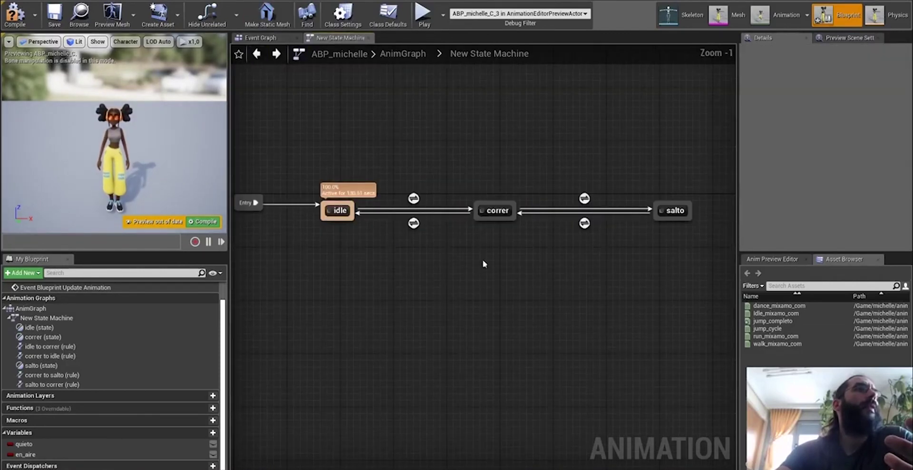
Step: Open the salto state in the state machine, compile the animation blueprint, and inspect the Play jump_cycle node
double_click(680, 211)
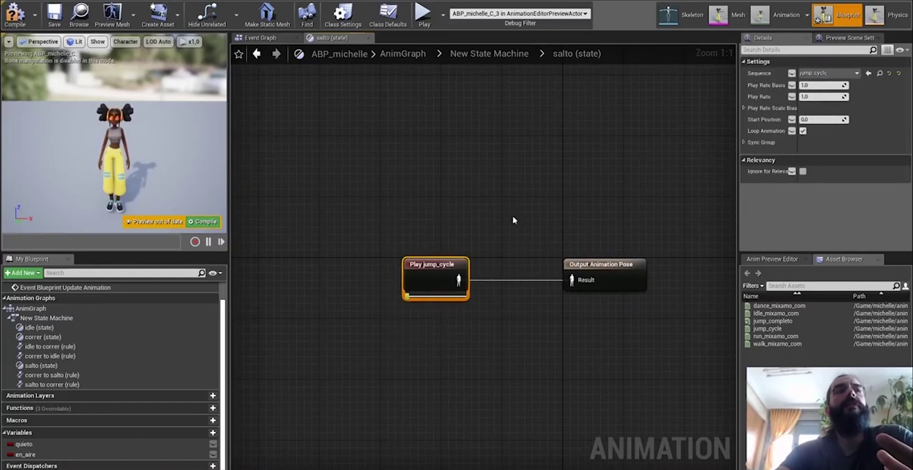
left_click(14, 18)
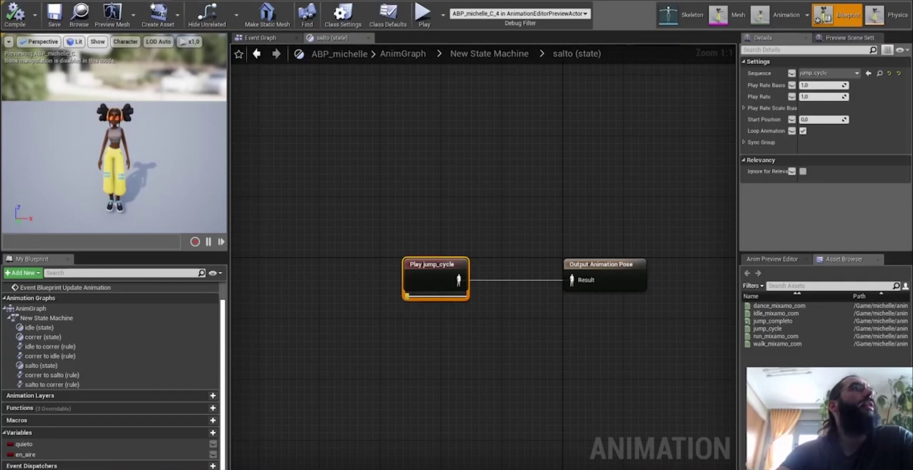
double_click(434, 276)
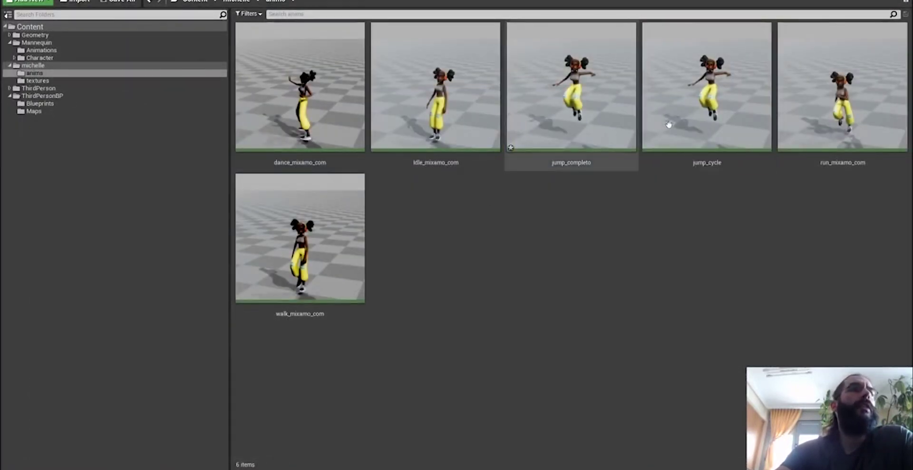
Step: Duplicate the jump_completo animation in the michelle anims folder
left_click(809, 114)
left_click(831, 195)
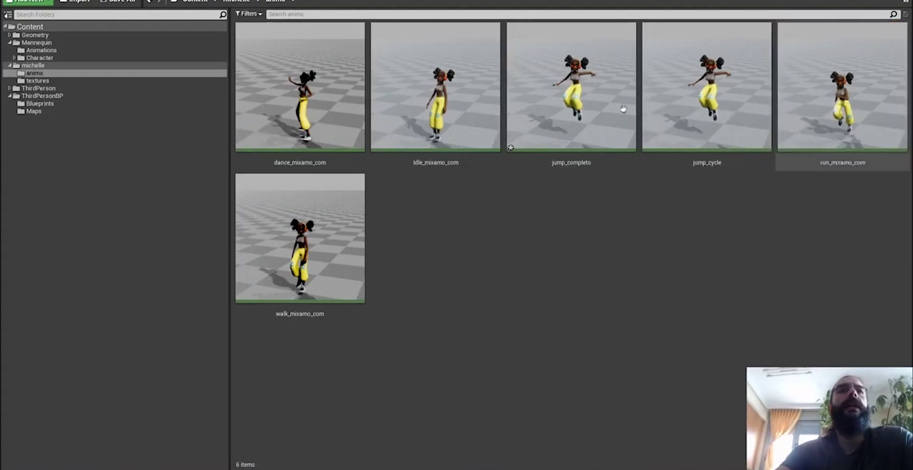
left_click(624, 109)
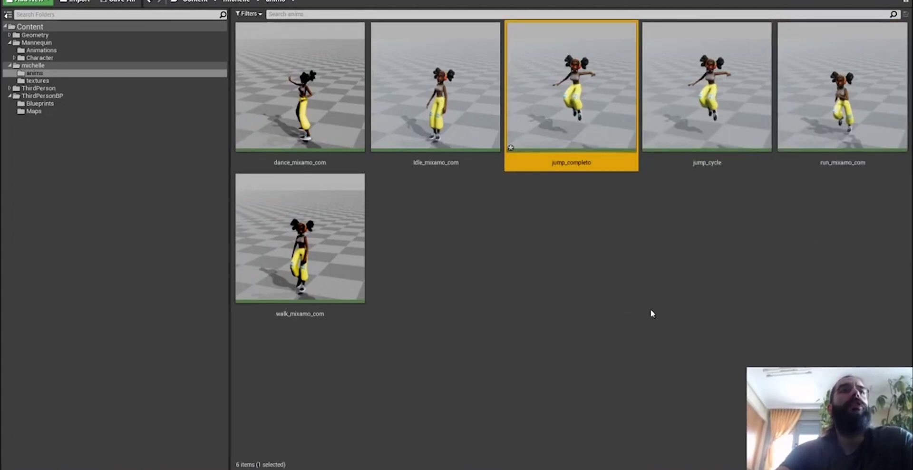
key("ctrl+w")
key("Return")
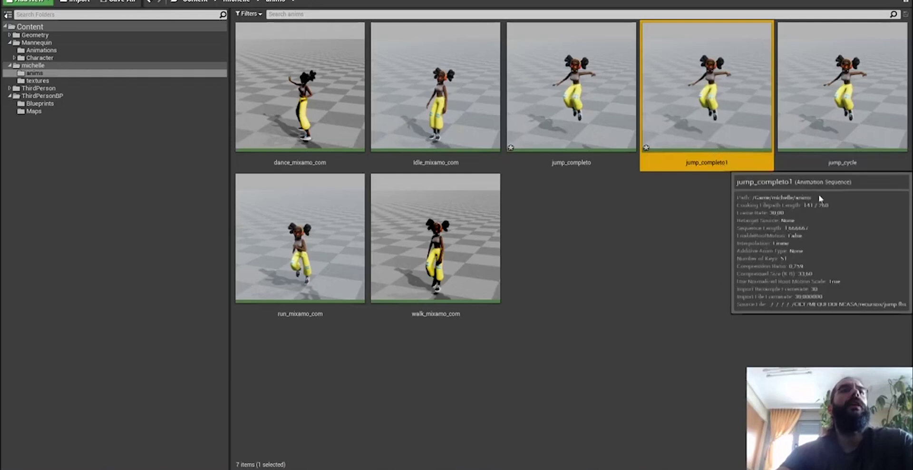
Step: Rename the duplicated jump animation as jump_landing
key("F2")
key("BackSpace")
key("BackSpace")
key("BackSpace")
key("BackSpace")
key("BackSpace")
key("BackSpace")
key("BackSpace")
key("BackSpace")
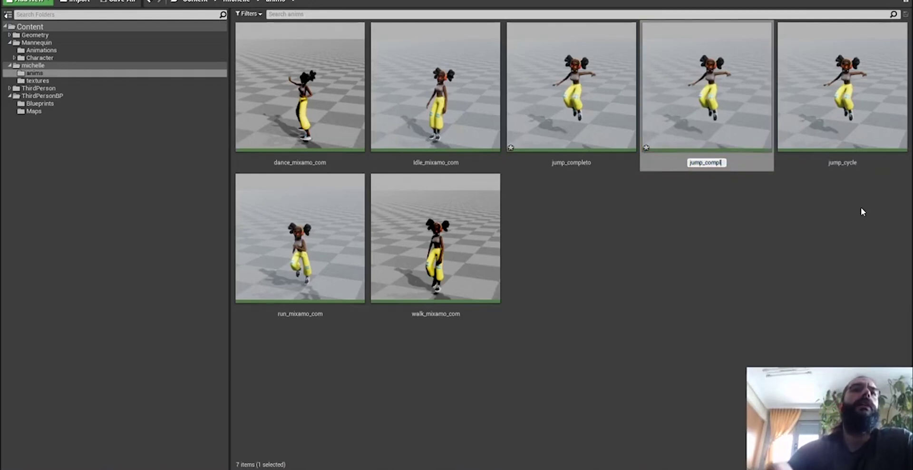
type("landing")
key("Return")
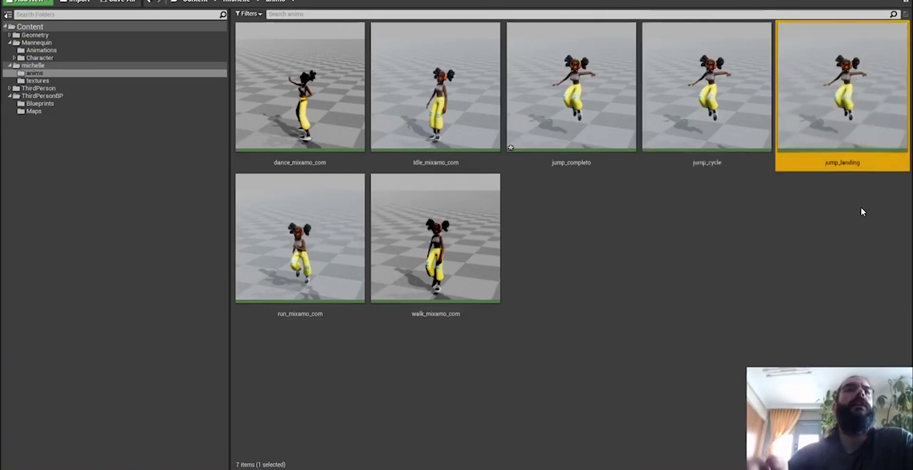
Step: Open jump_landing, scrub to the landing moment at about frame 30, and remove frames 0 to 30
key("Return")
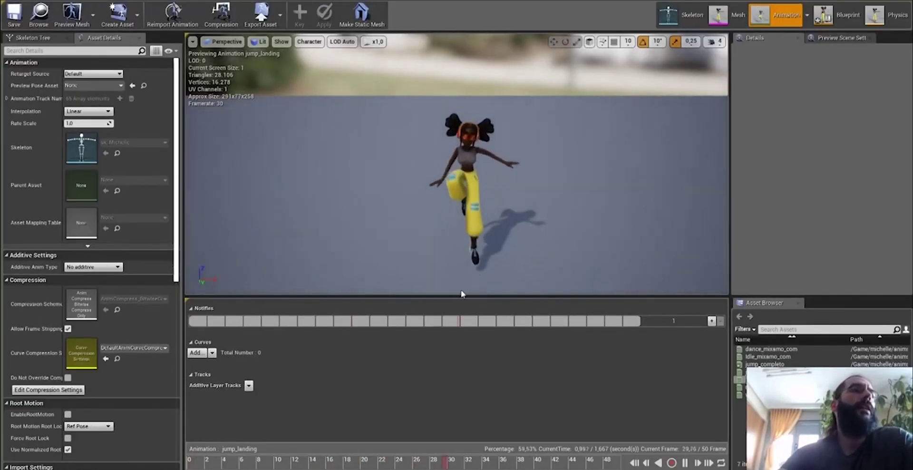
left_click(240, 462)
left_click_drag(241, 466, 443, 426)
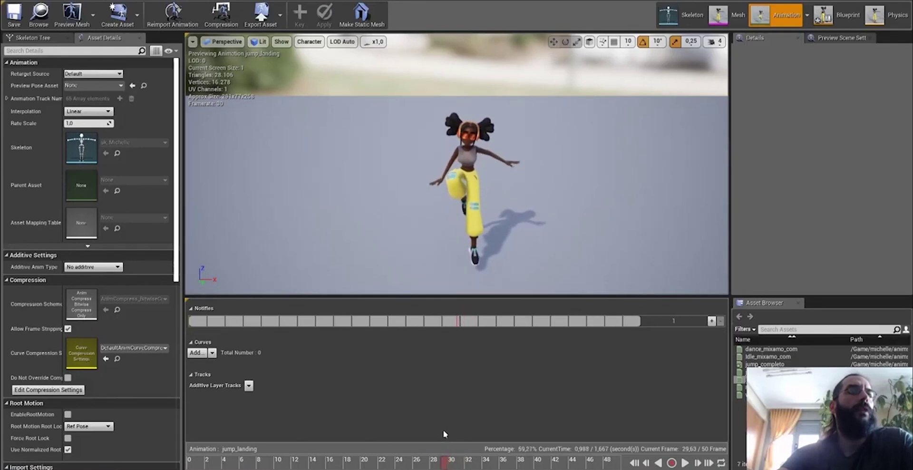
right_click(449, 459)
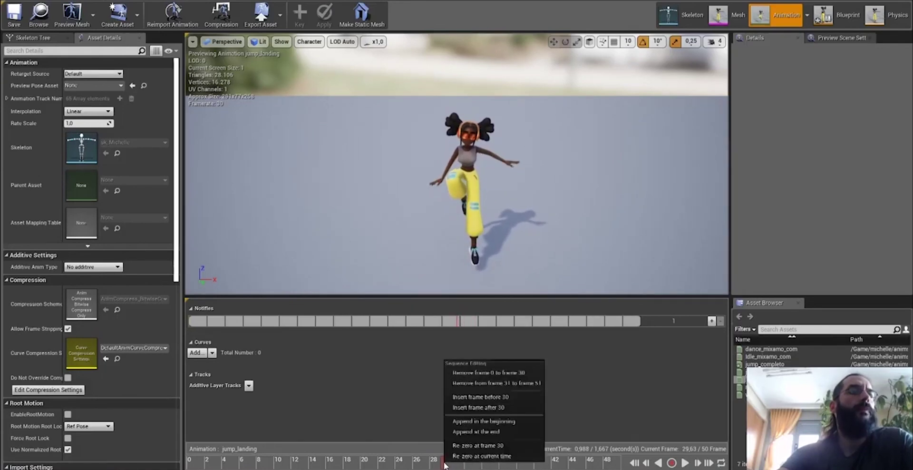
left_click(529, 375)
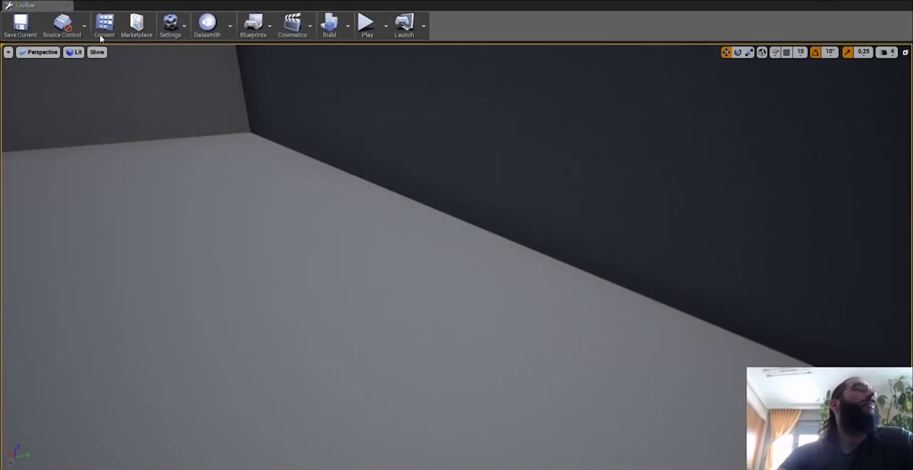
Step: Go back to the michelle anims folder in the Content Browser
left_click(119, 25)
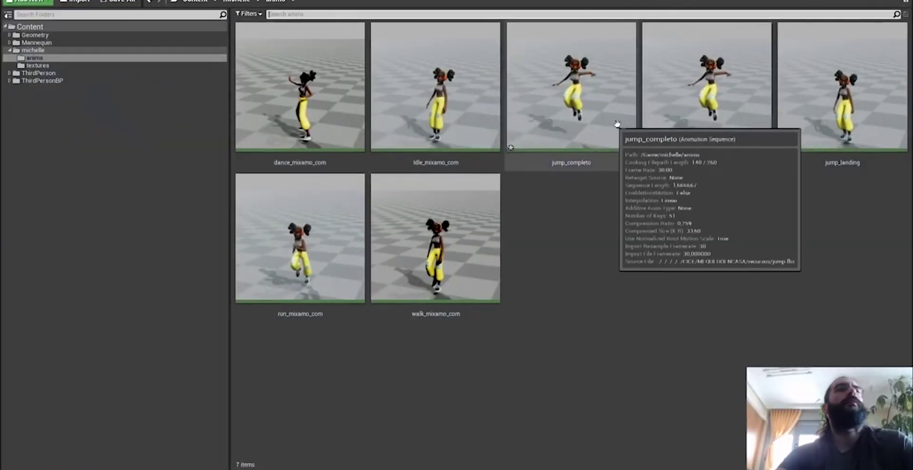
Step: Open the ABP_michelle animation blueprint from the michelle folder and show its New State Machine graph
left_click(60, 50)
double_click(580, 102)
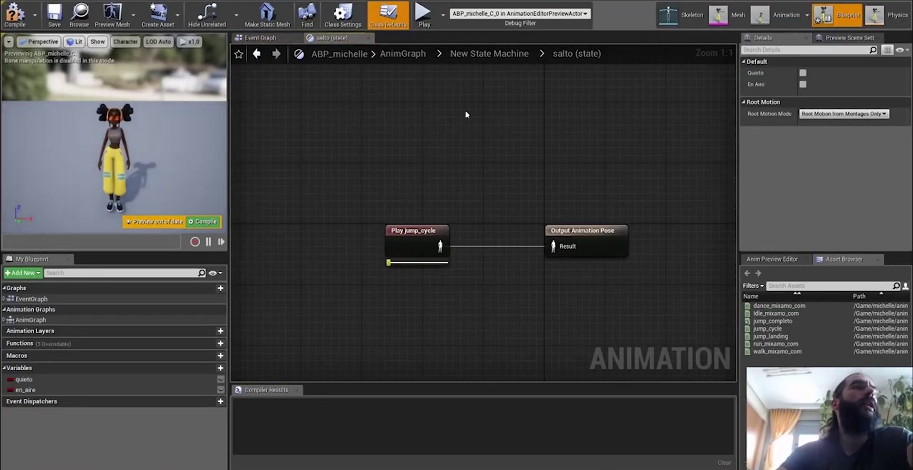
left_click(261, 38)
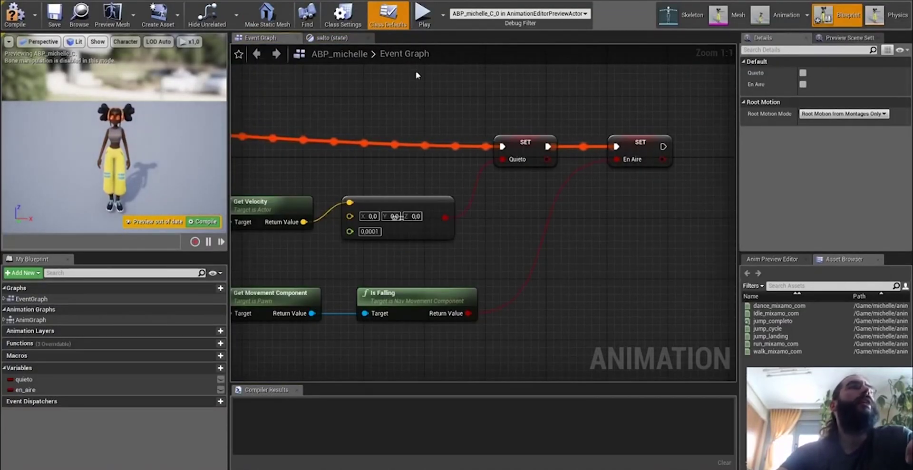
left_click(347, 39)
left_click(452, 53)
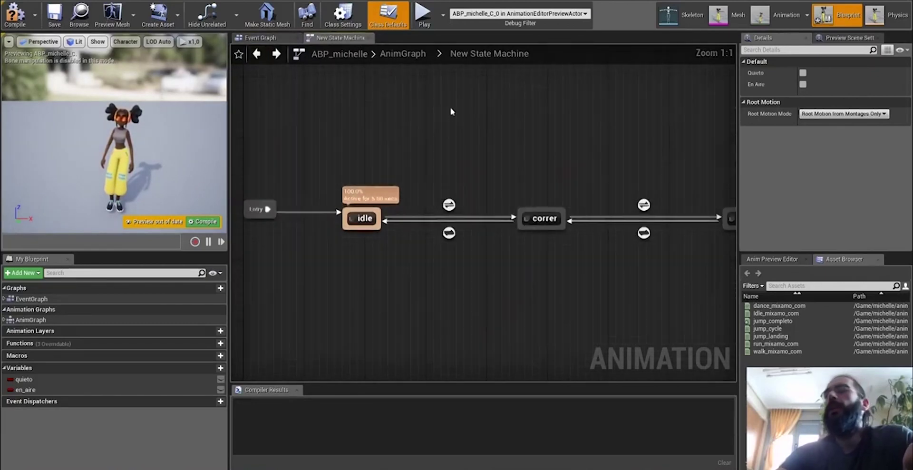
scroll(469, 153, "down", 2)
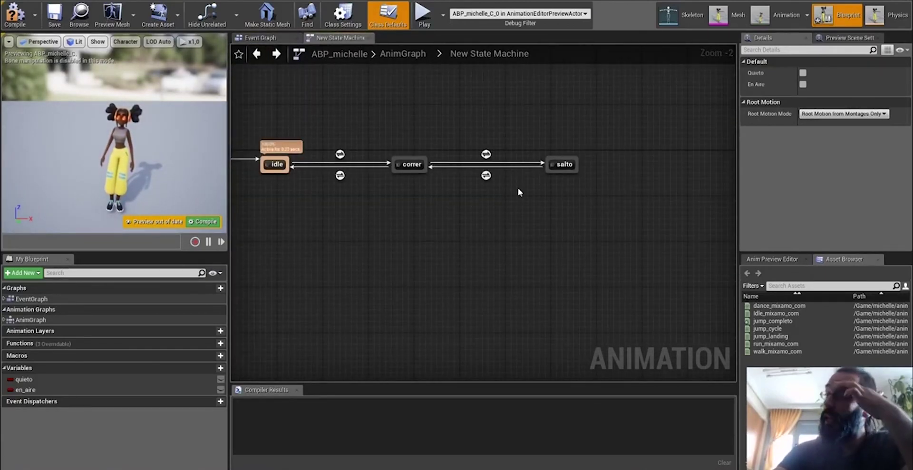
Step: Delete the transition that returns from the salto state to the correr state
right_click(548, 195)
left_click(504, 193)
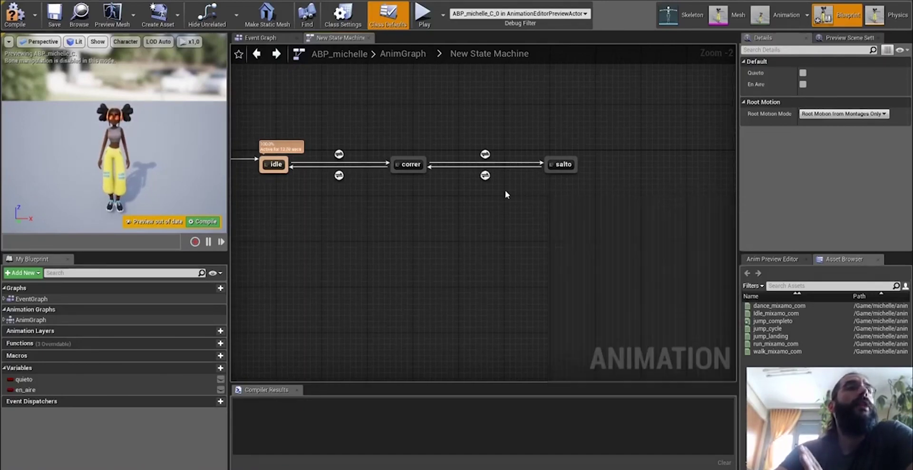
left_click(485, 176)
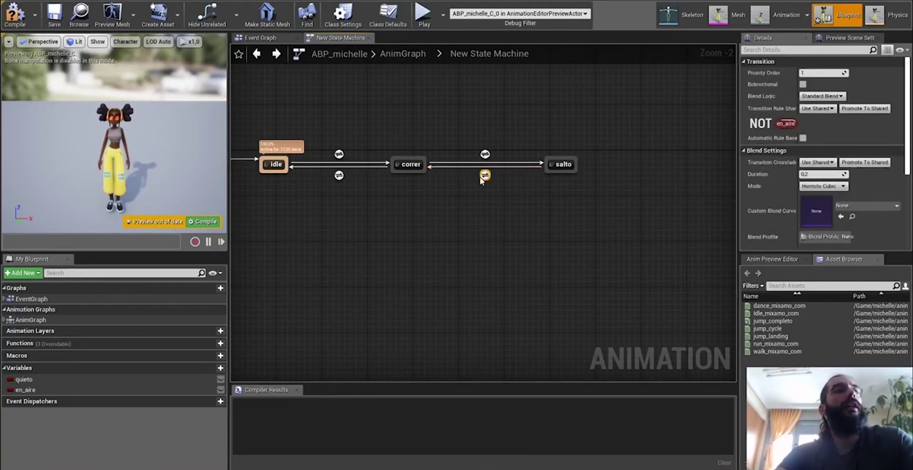
left_click(480, 178)
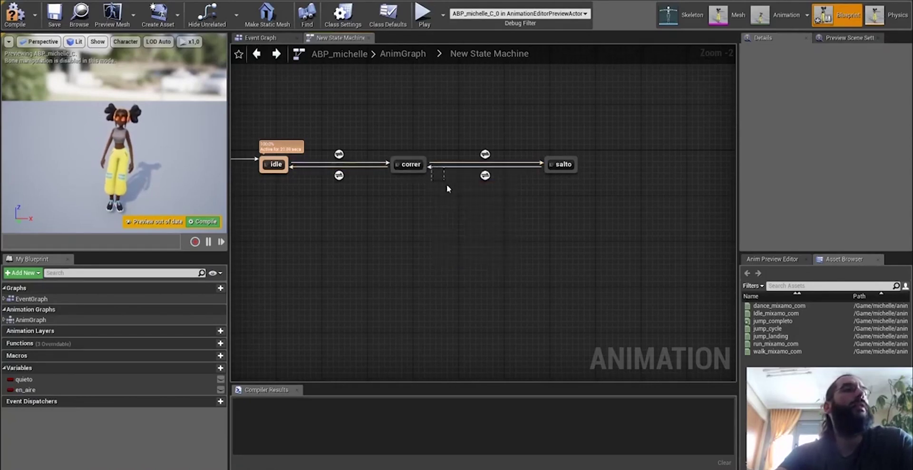
left_click(485, 176)
key("Delete")
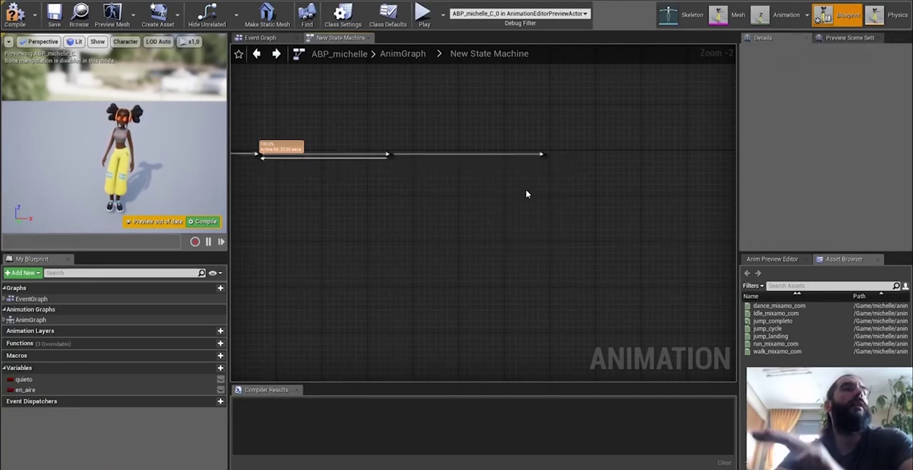
Step: Move the salto state above correr and add a new state named landing below it, with a transition from salto
right_click_drag(590, 172, 550, 177)
left_click(518, 170)
left_click_drag(527, 167, 501, 223)
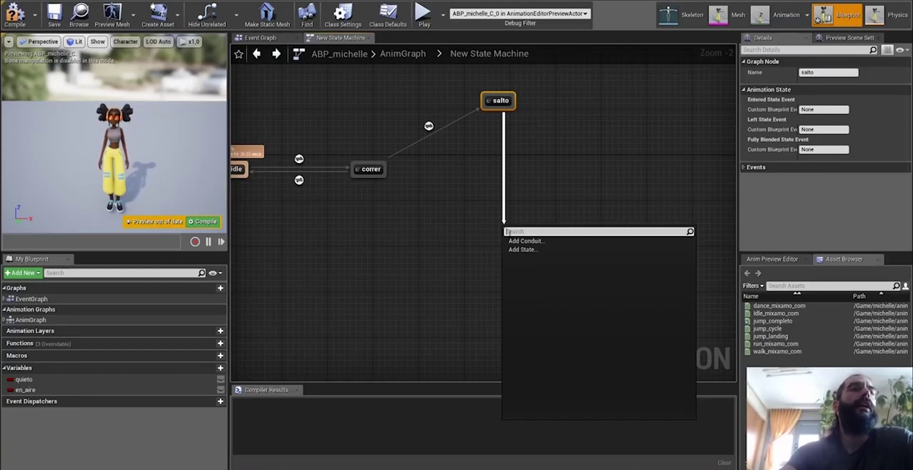
left_click(523, 250)
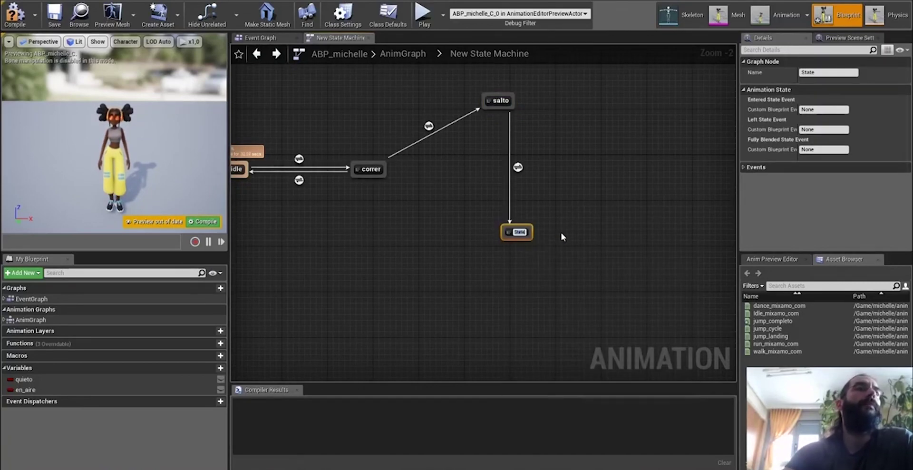
type("landing")
key("Return")
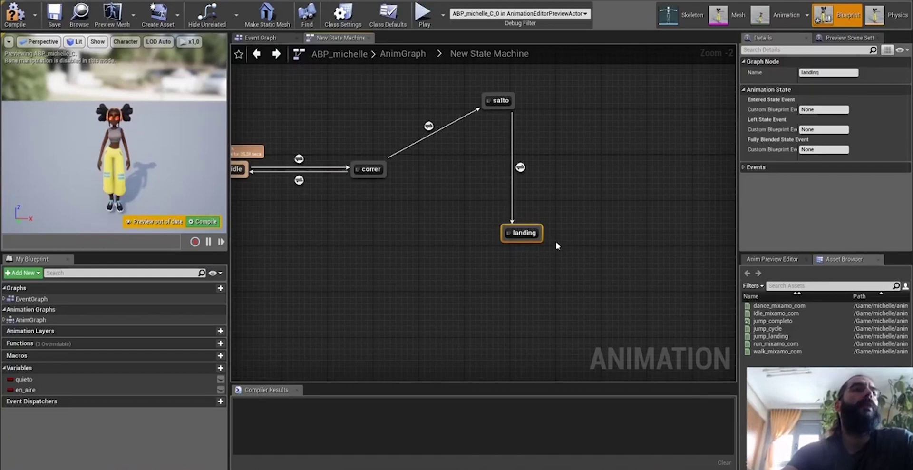
Step: Create a transition from landing to correr and place the landing state directly below salto
left_click_drag(515, 237, 385, 179)
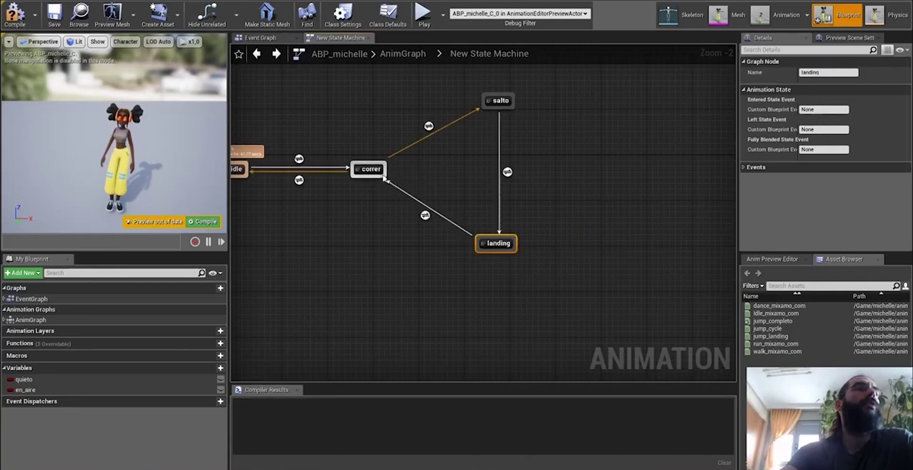
left_click(481, 167)
left_click_drag(492, 246, 494, 259)
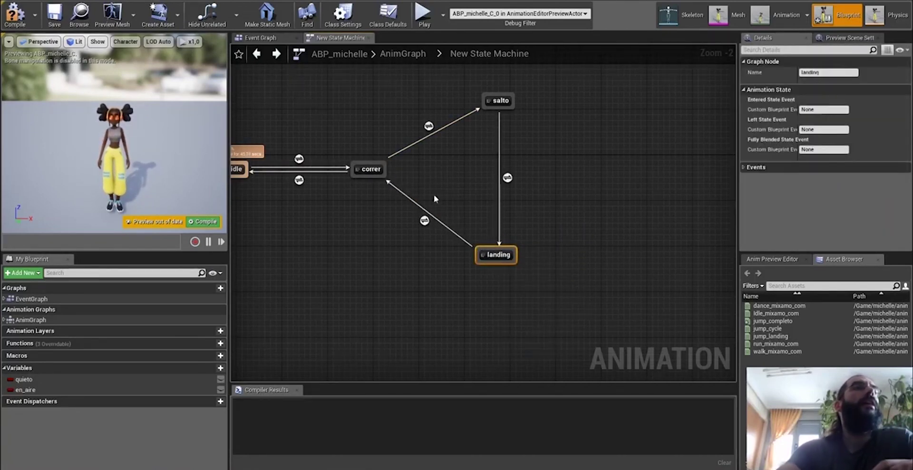
right_click_drag(312, 211, 333, 189)
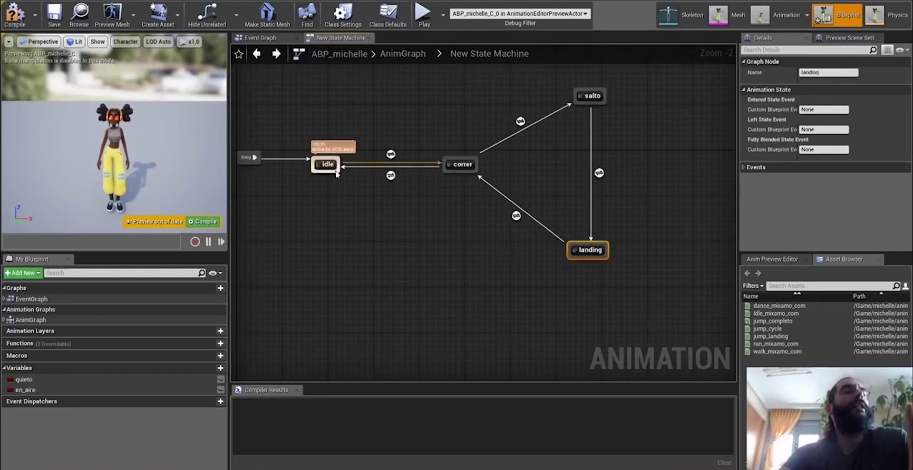
left_click_drag(340, 130, 311, 202)
left_click(469, 166)
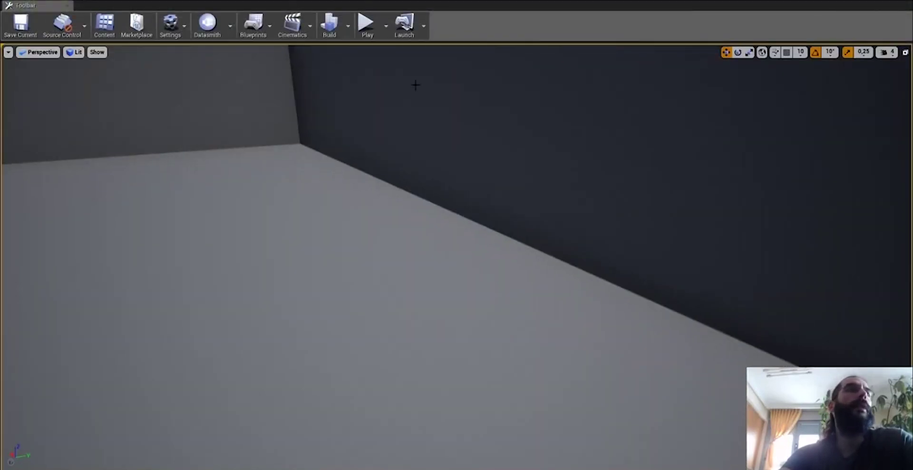
Step: Play the level twice in the level editor, making the character jump each time to examine the jump animation
left_click(556, 227)
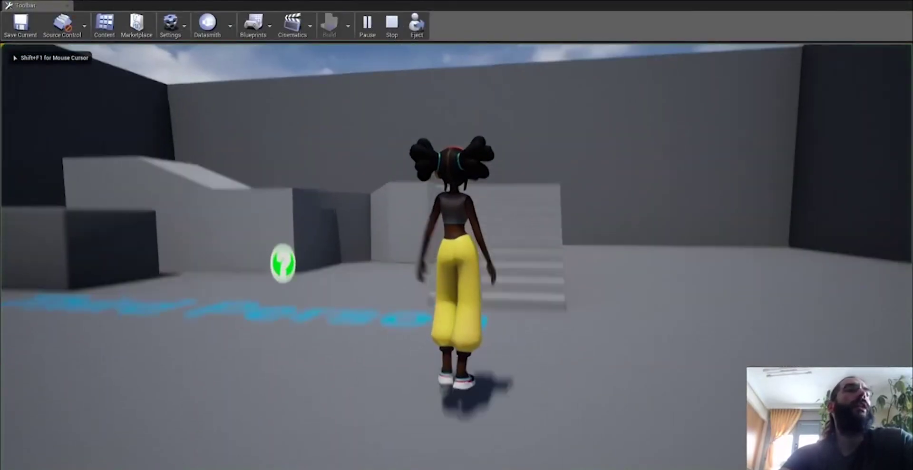
key("space")
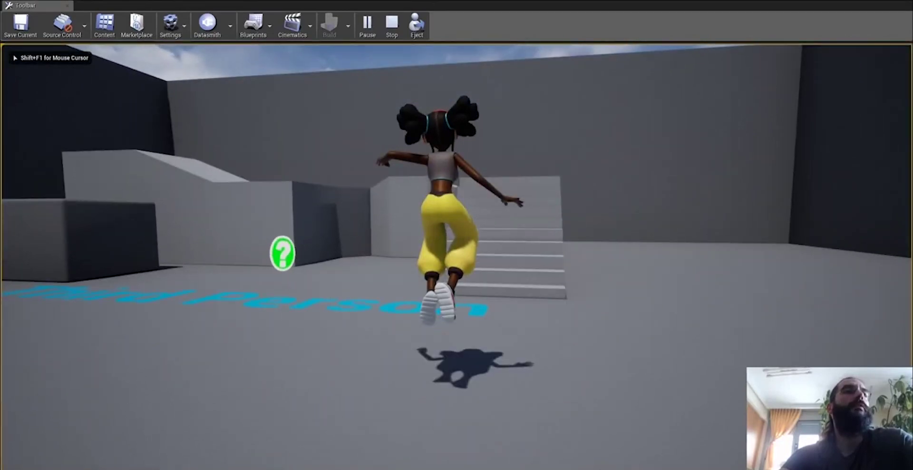
key("Escape")
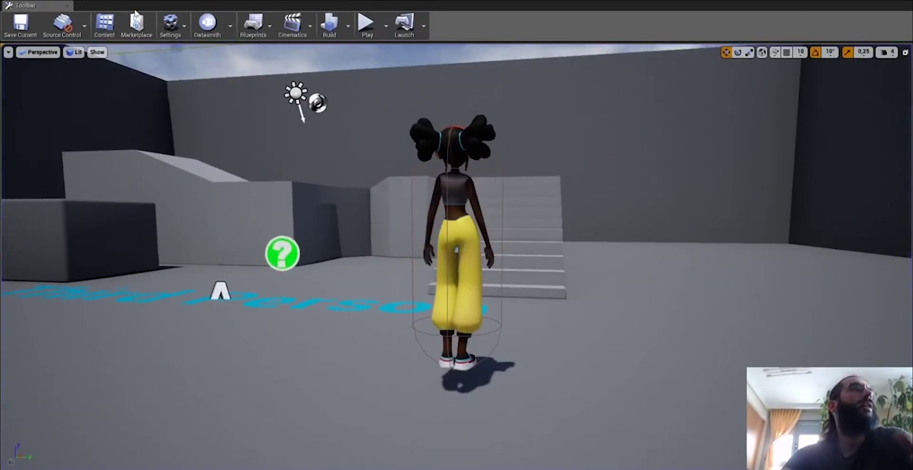
right_click_drag(333, 119, 340, 123)
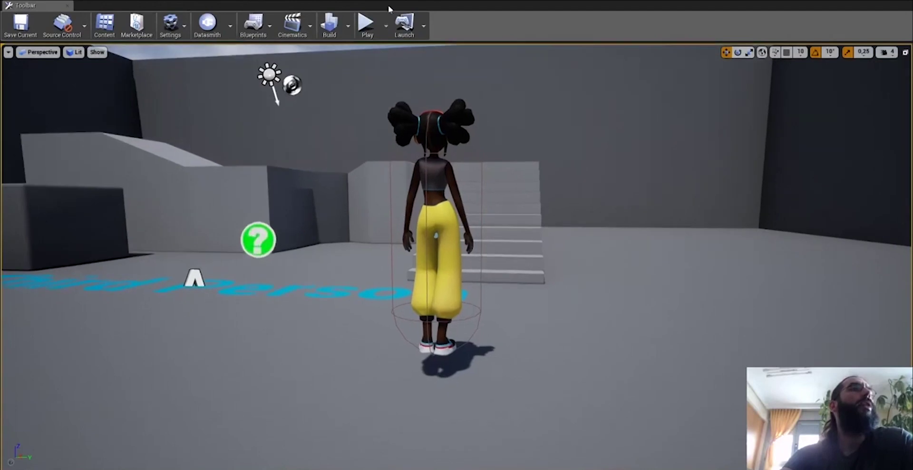
left_click(366, 24)
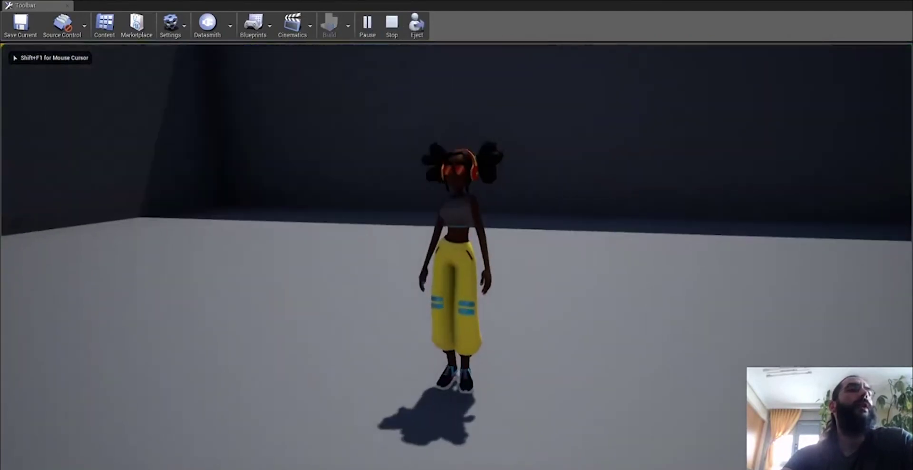
key("space")
key("Escape")
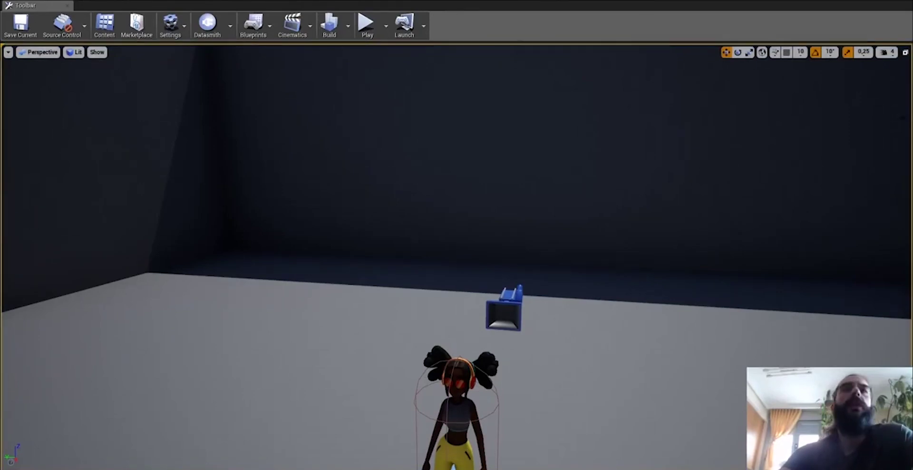
Step: Return to the ABP_michelle state machine and examine the correr-to-salto and salto-to-landing transitions
left_click_drag(730, 1, 676, 103)
left_click(711, 101)
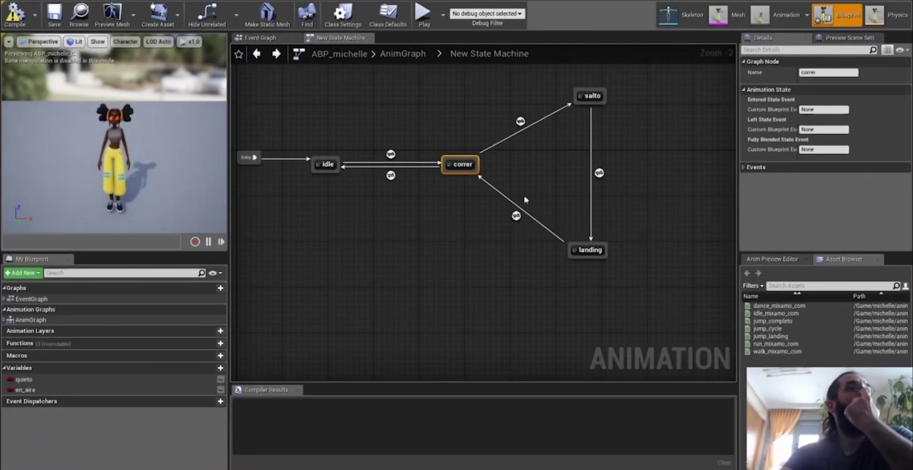
left_click(521, 123)
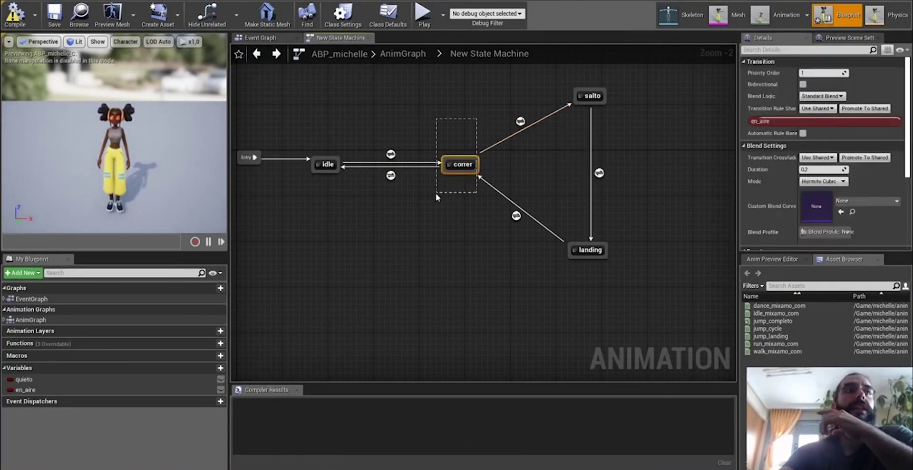
left_click_drag(436, 196, 433, 189)
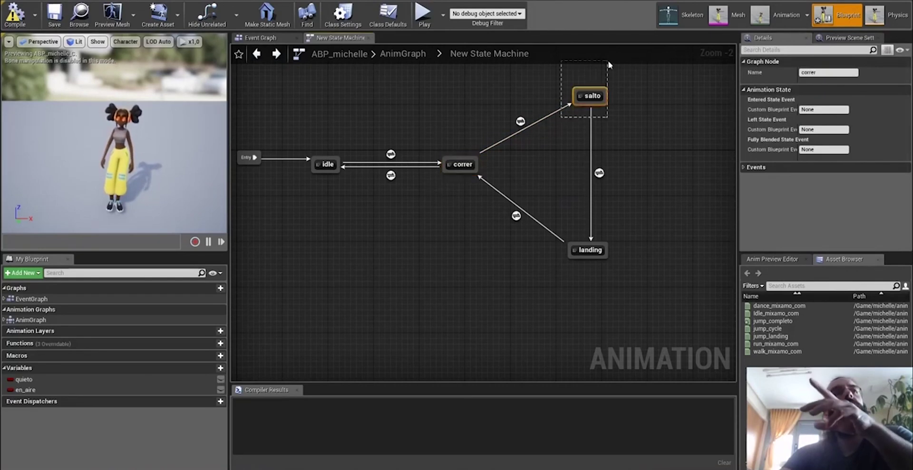
scroll(615, 173, "up", 2)
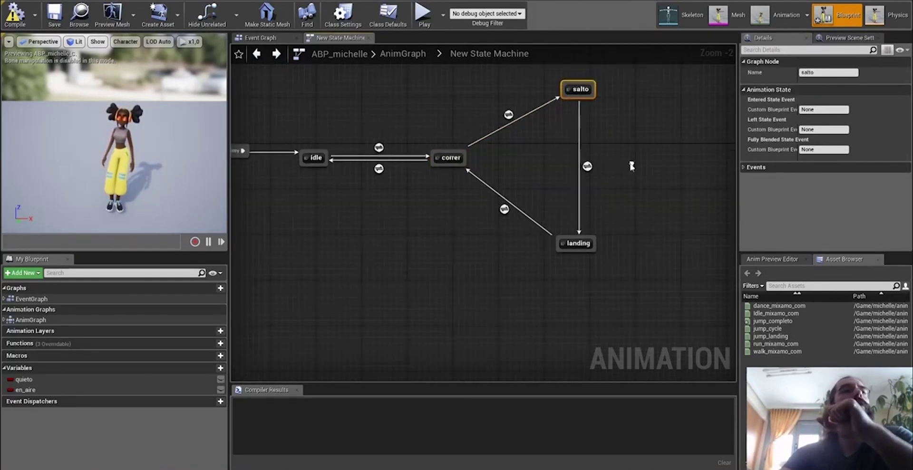
left_click(574, 167)
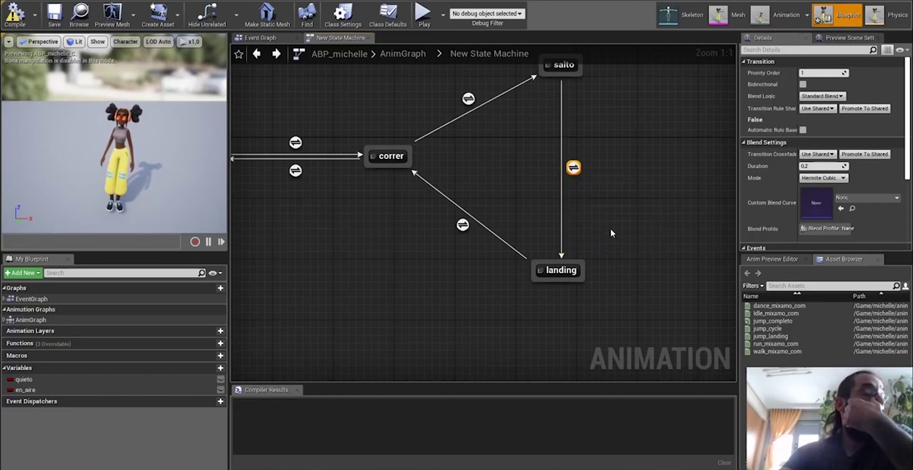
right_click_drag(606, 103, 605, 124)
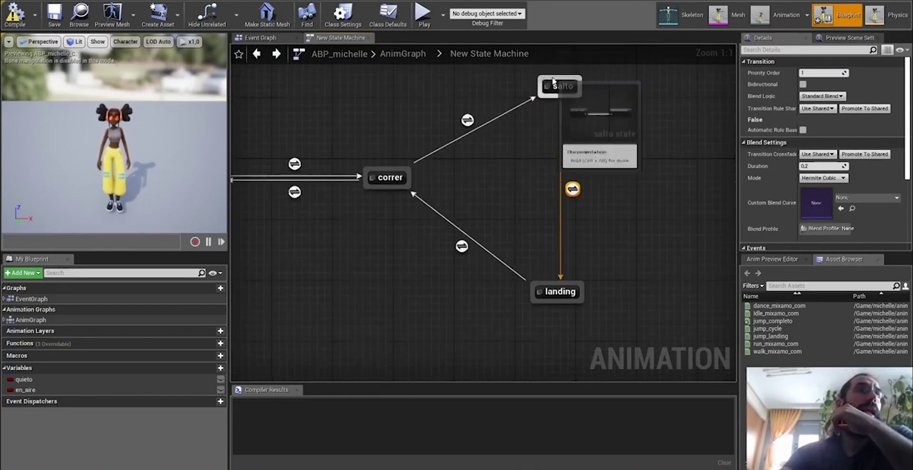
left_click(563, 291)
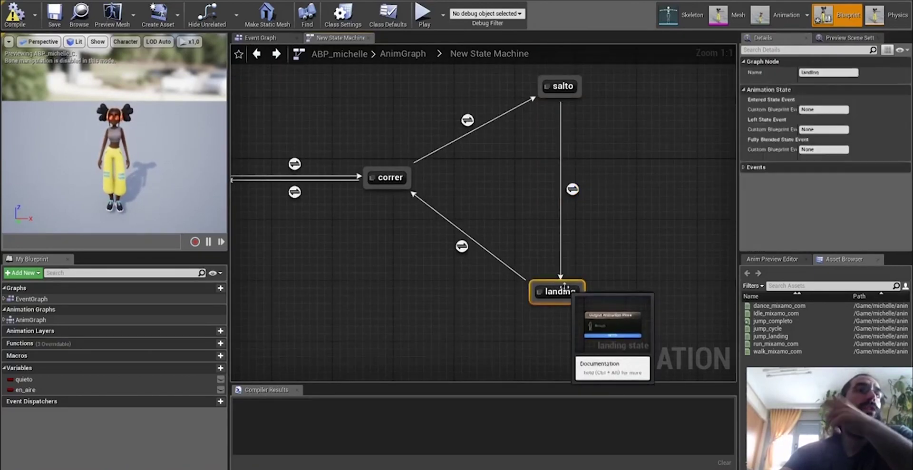
Step: Open the salto to landing transition rule and add a getter for the en_aire variable
double_click(574, 189)
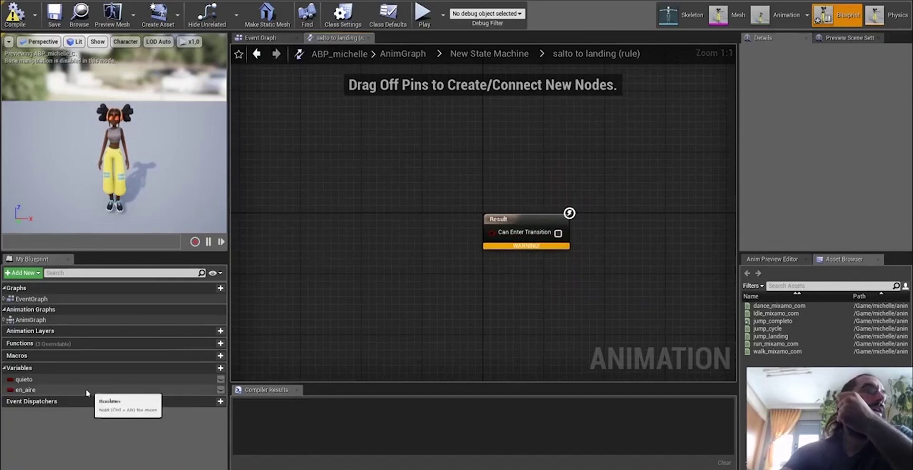
left_click_drag(87, 391, 300, 298)
left_click_drag(300, 242, 302, 244)
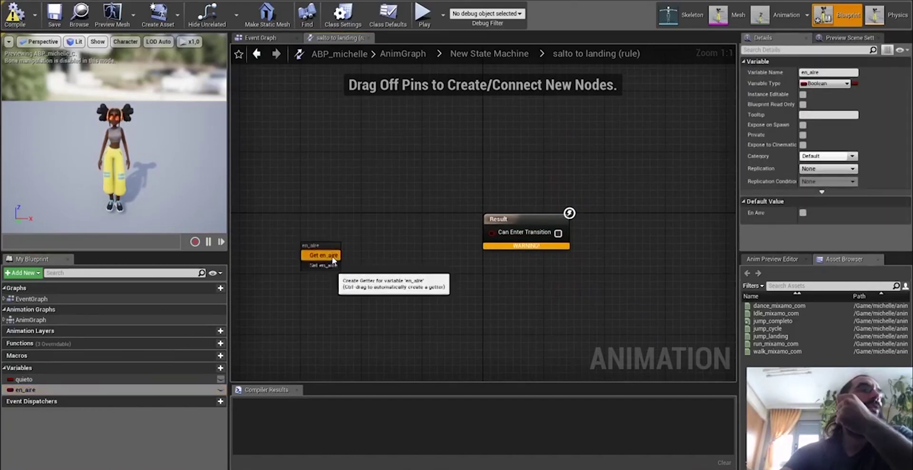
left_click(332, 256)
Step: Negate En Aire with a NOT Boolean node, connect it to Can Enter Transition and compile the blueprint
left_click_drag(362, 251, 390, 241)
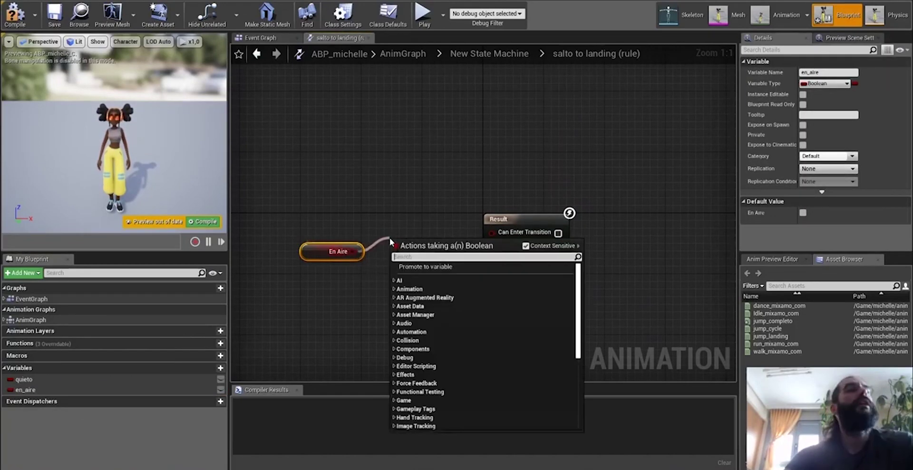
type("not")
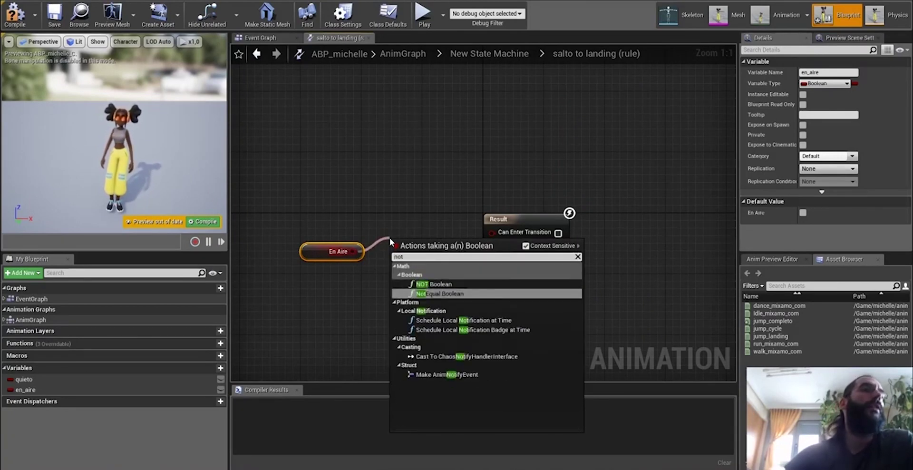
key("Up")
key("Return")
left_click_drag(447, 245, 492, 232)
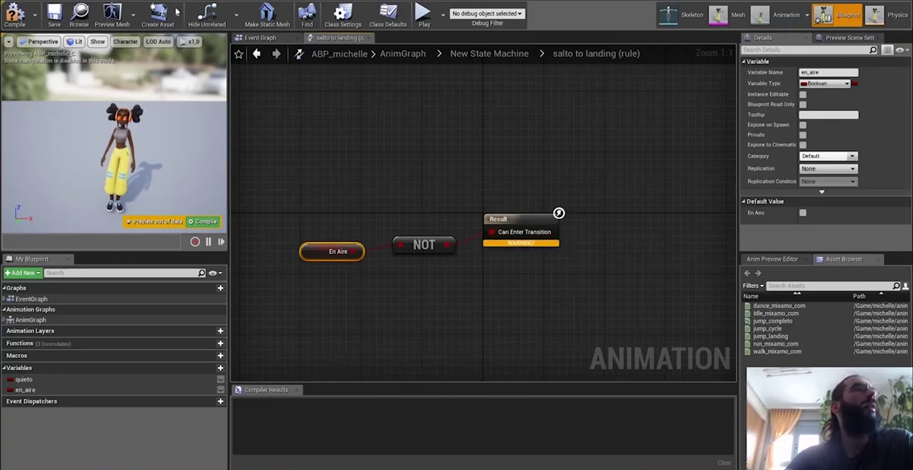
left_click(13, 15)
Step: In the landing state, add the jump_landing animation, connect it to the Output Animation Pose and compile the blueprint
key("alt+Left")
left_click(394, 178)
left_click(462, 246)
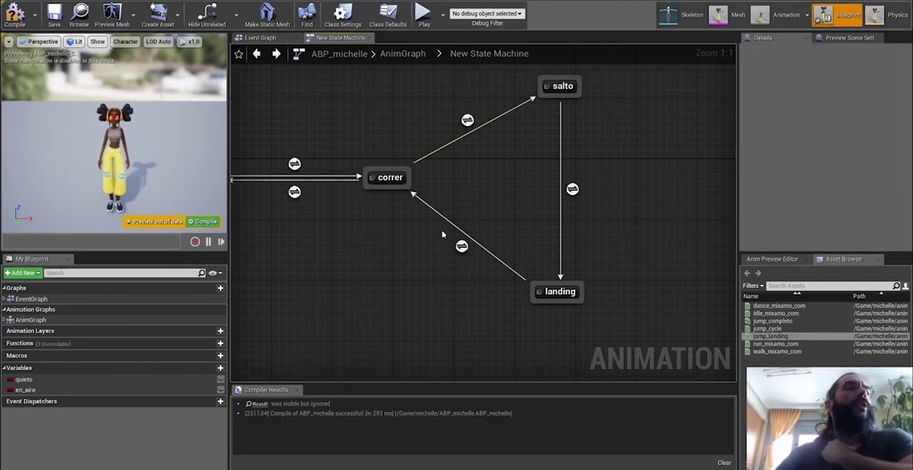
left_click(543, 292)
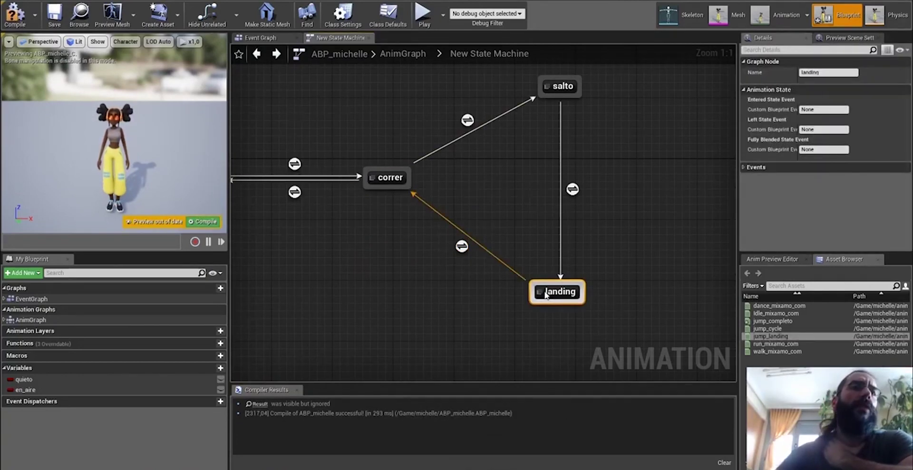
double_click(542, 291)
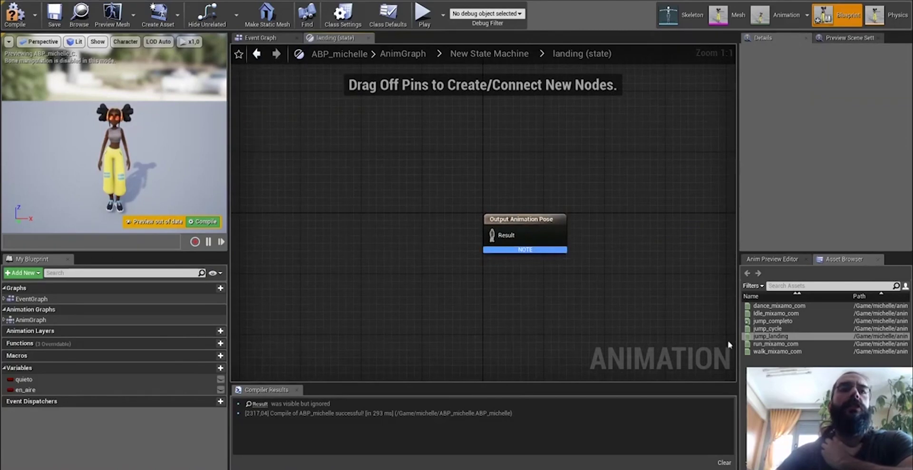
left_click_drag(769, 336, 356, 232)
left_click_drag(414, 251, 492, 235)
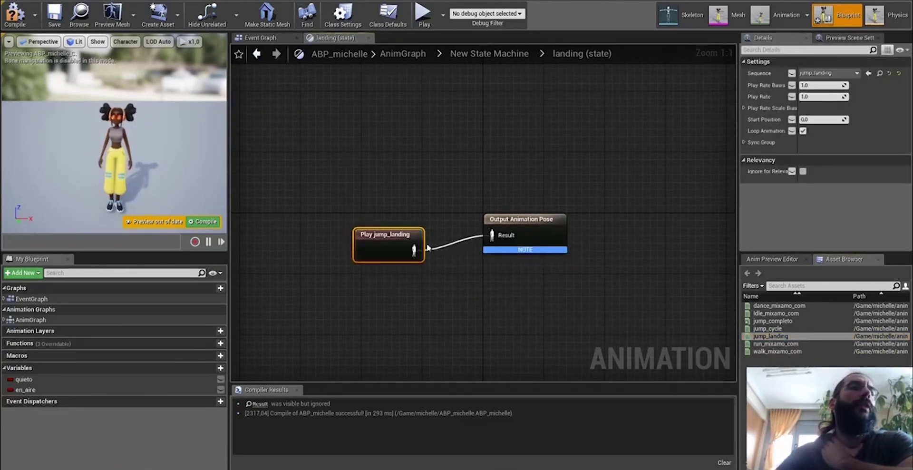
left_click_drag(383, 247, 368, 232)
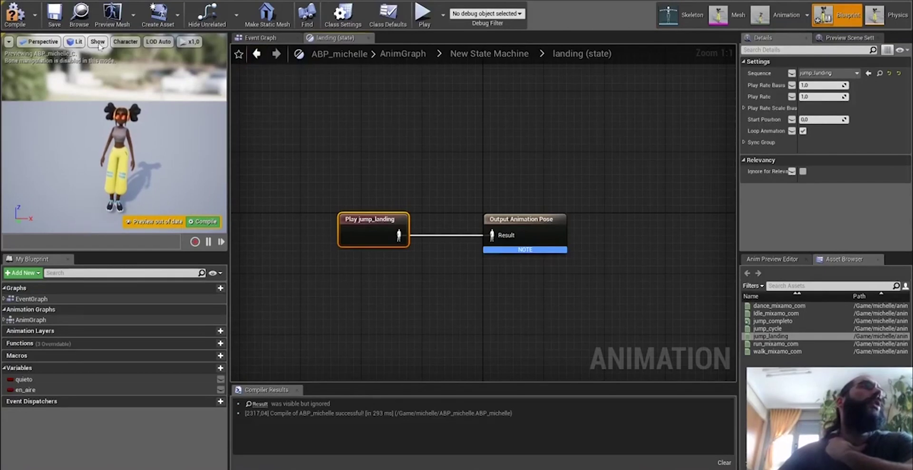
key("F7")
Step: Open the landing to correr transition rule and add a Time Remaining (jump_landing) node
left_click(261, 38)
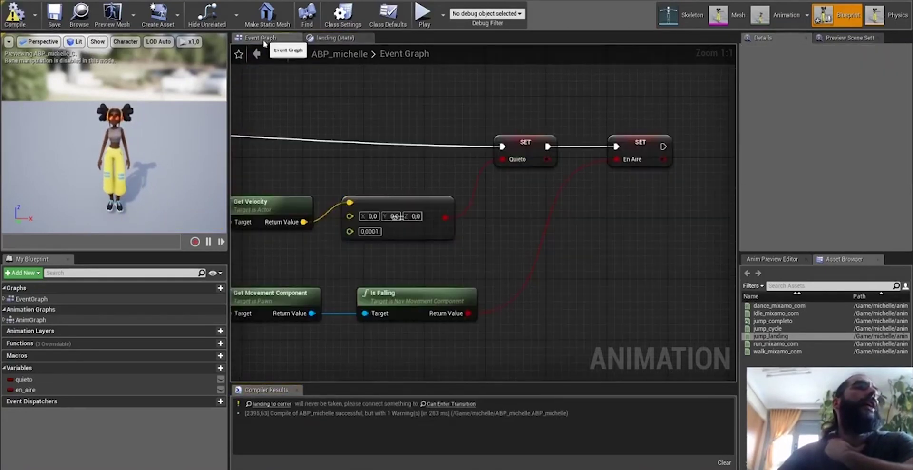
left_click(344, 40)
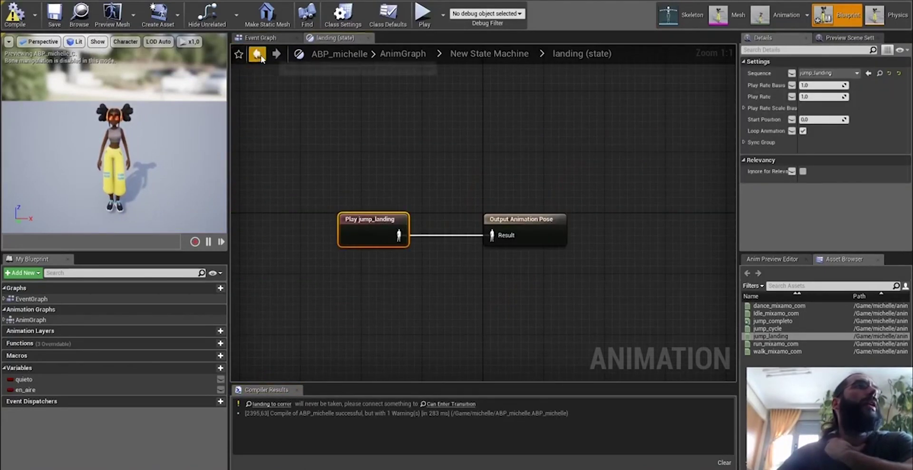
left_click(258, 54)
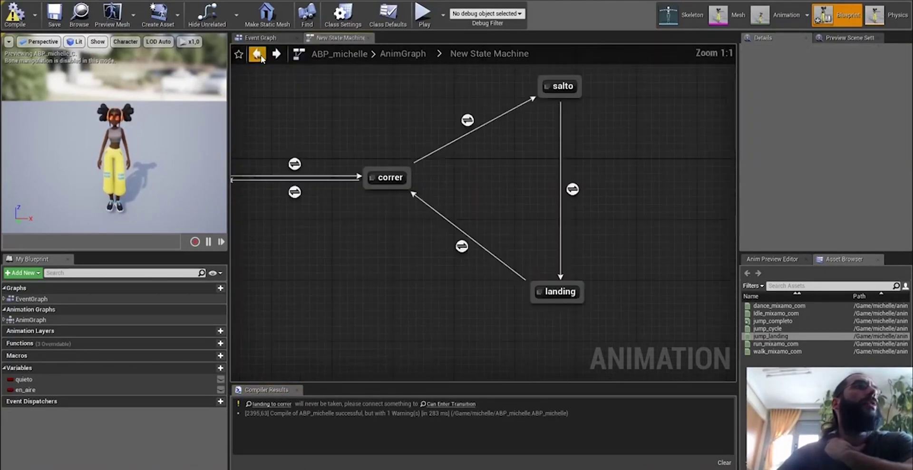
double_click(462, 246)
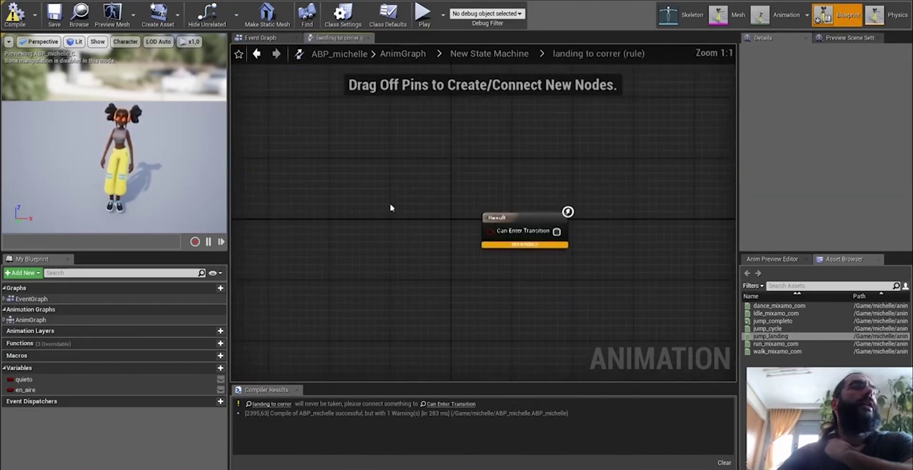
right_click(339, 233)
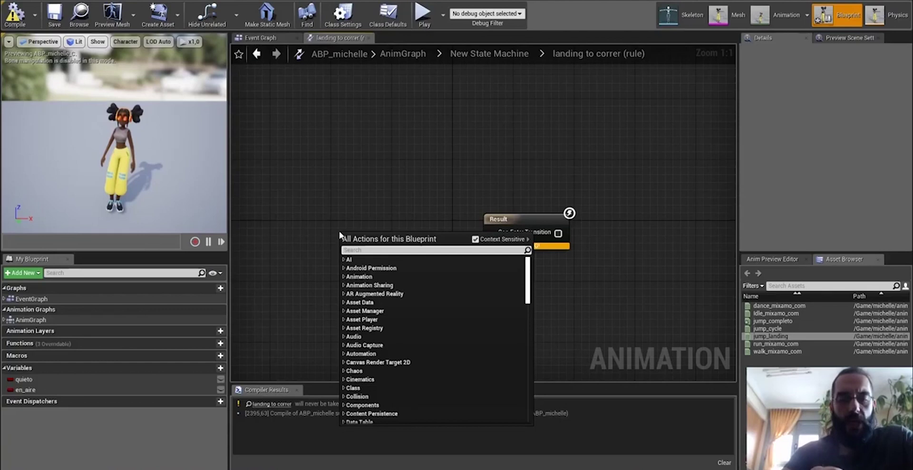
type("time remai")
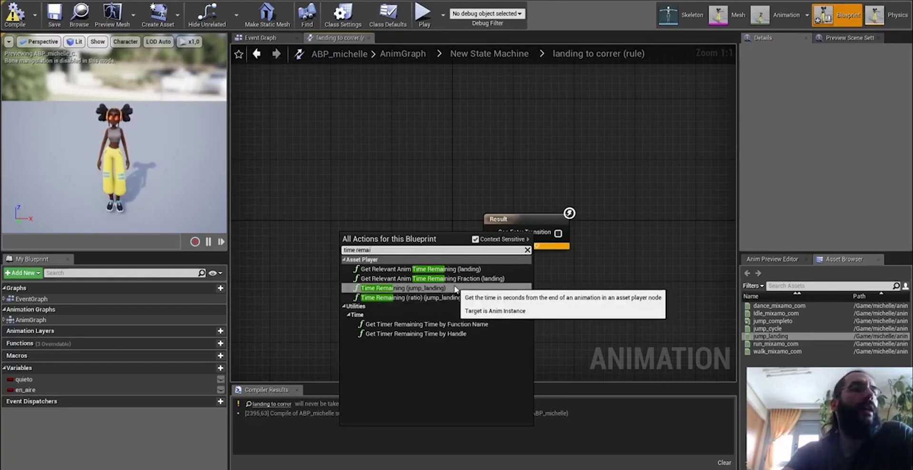
left_click(456, 289)
Step: Compare Time Remaining with a float less-than node set to 0,1 and connect its result to Can Enter Transition
left_click_drag(392, 248, 413, 232)
type("<")
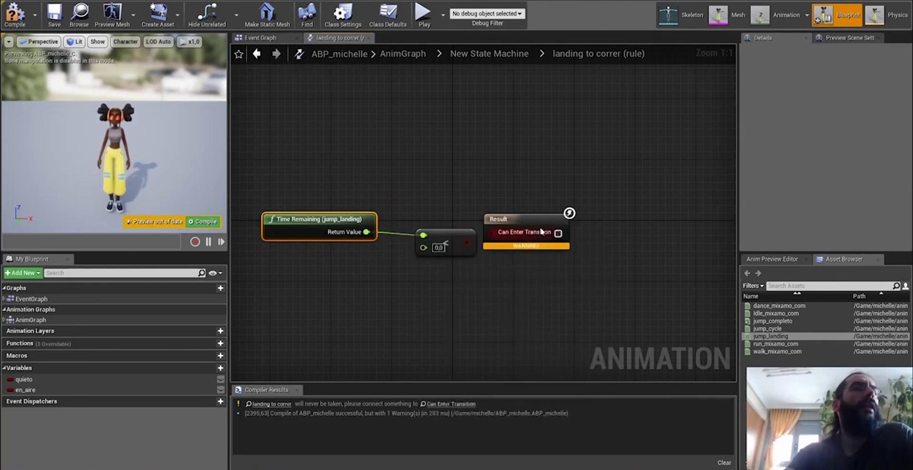
left_click_drag(541, 232, 571, 232)
left_click_drag(442, 231, 535, 236)
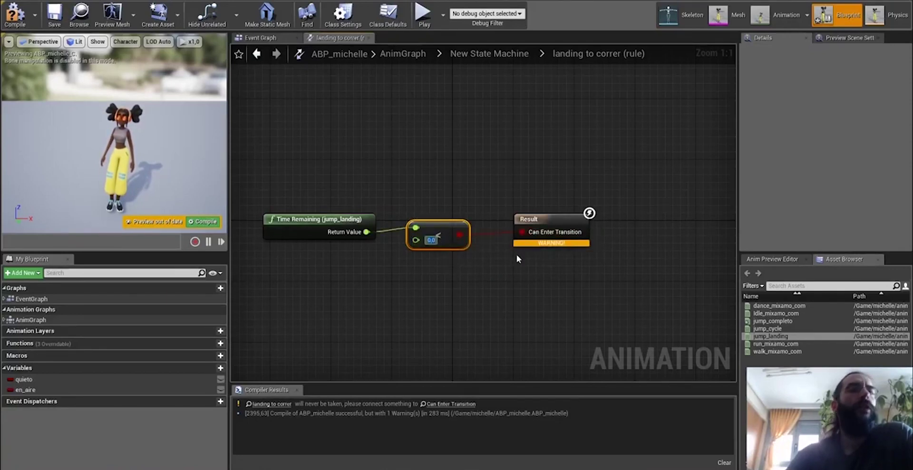
type("0,1")
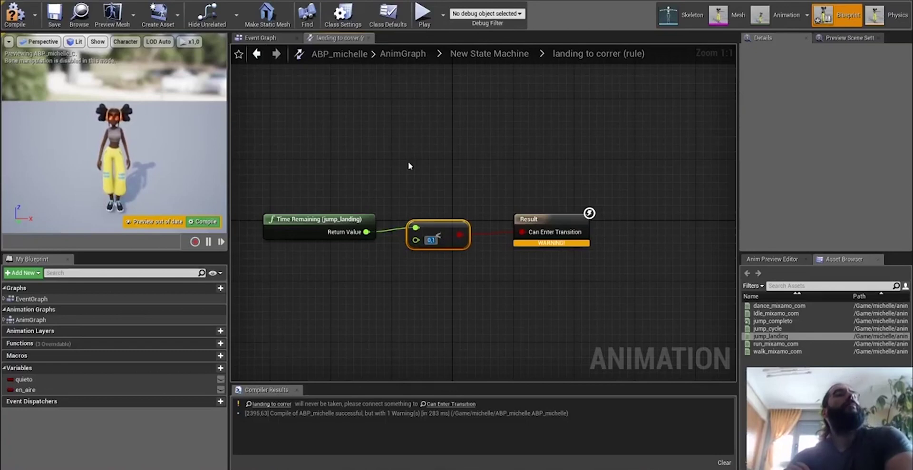
left_click_drag(330, 172, 347, 281)
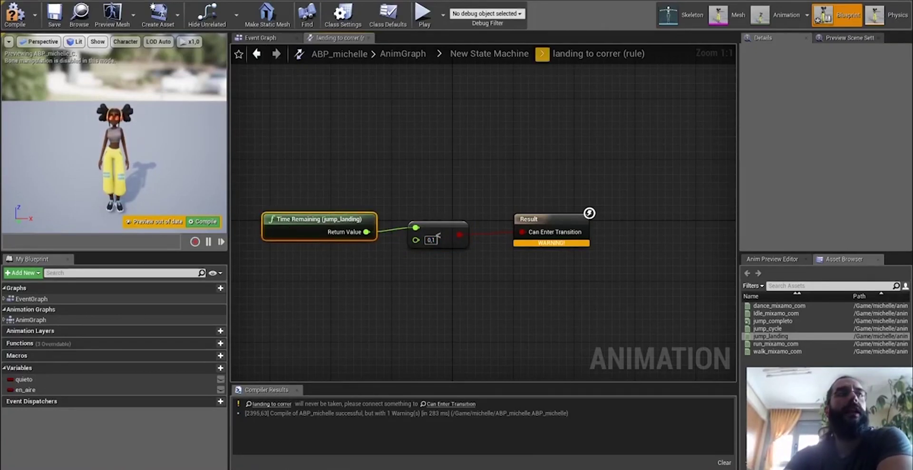
Step: Return to the state machine, then switch to the level editor and play the level, jumping repeatedly to examine the landing animation
left_click(256, 54)
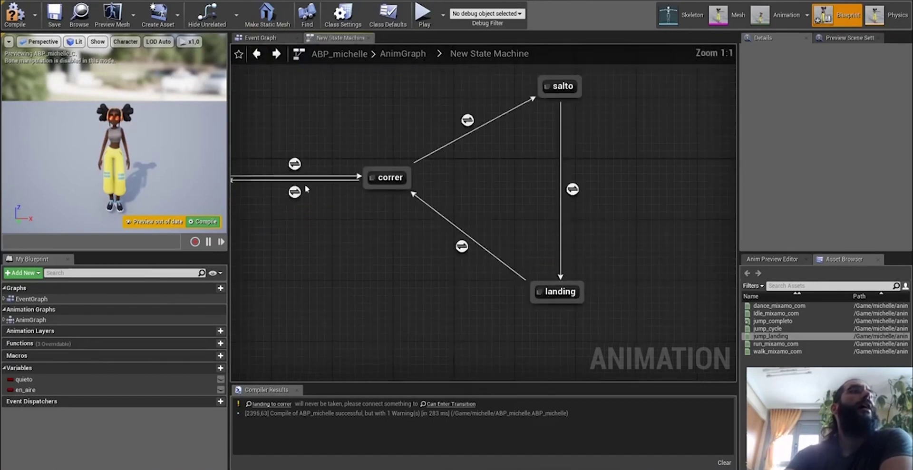
right_click_drag(334, 173, 575, 204)
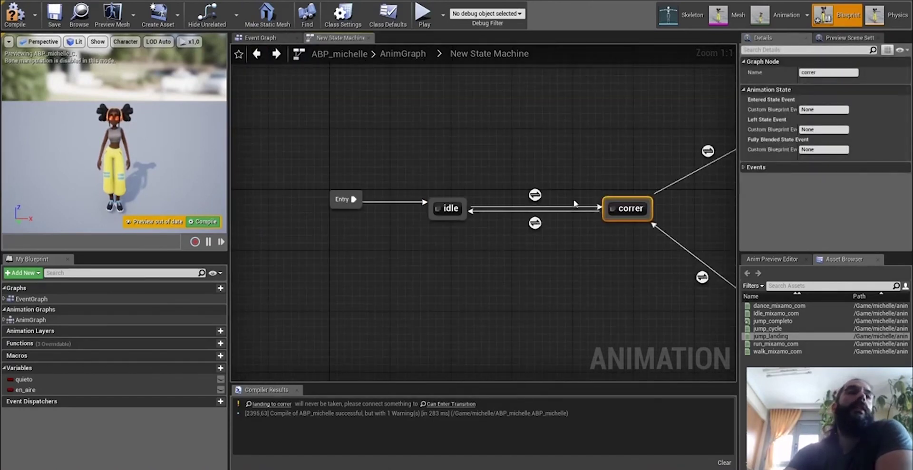
left_click(442, 206)
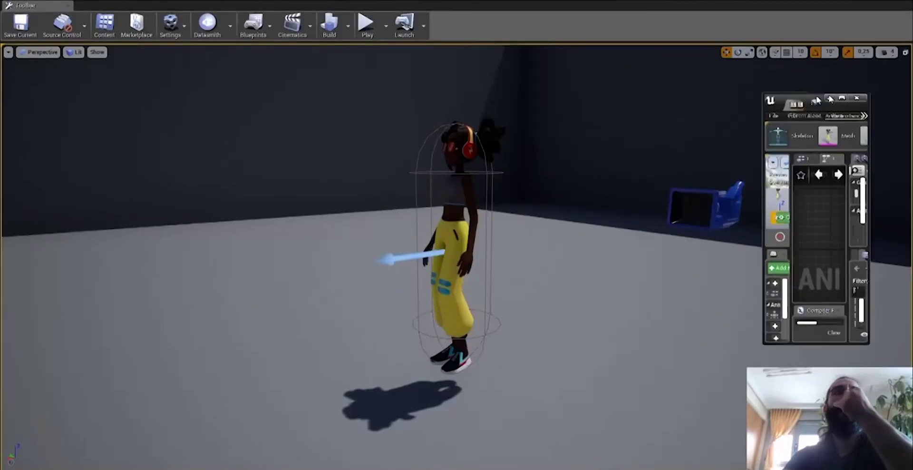
left_click(367, 24)
left_click(509, 255)
key("space")
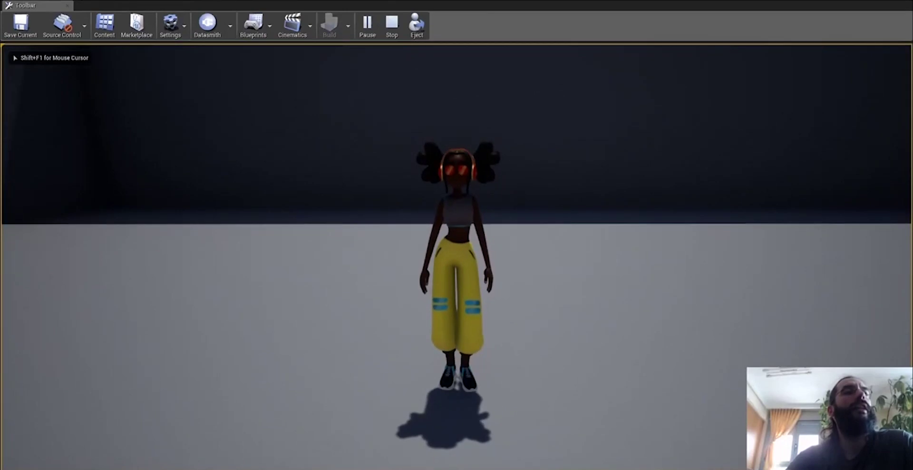
key("space")
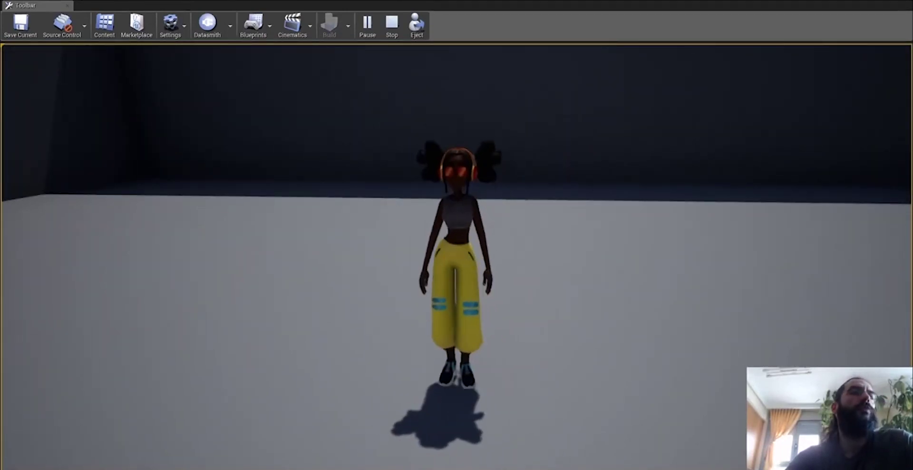
key("space")
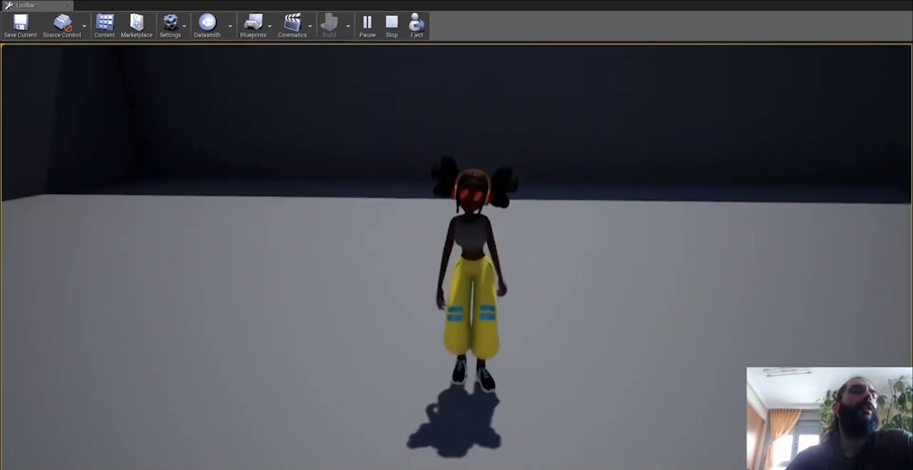
key("space")
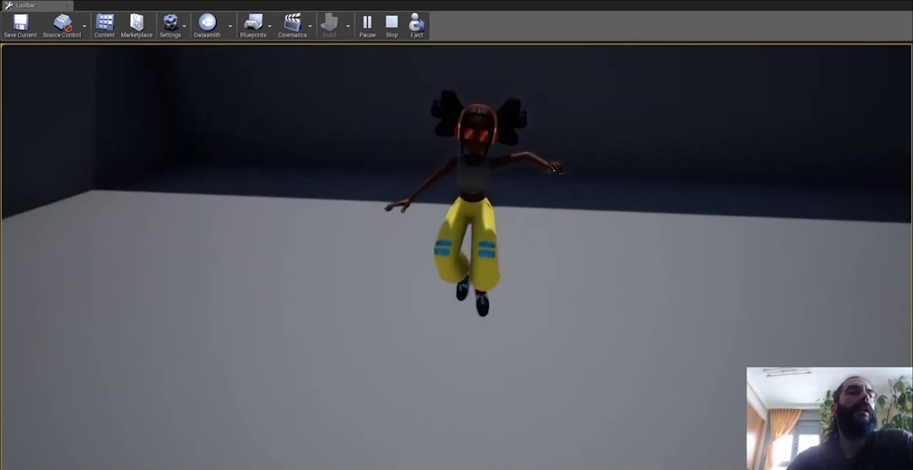
key("space")
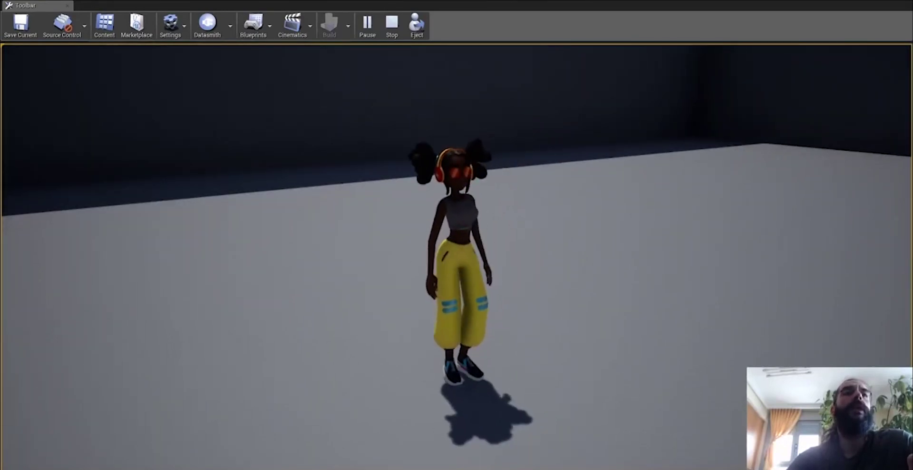
key("Escape")
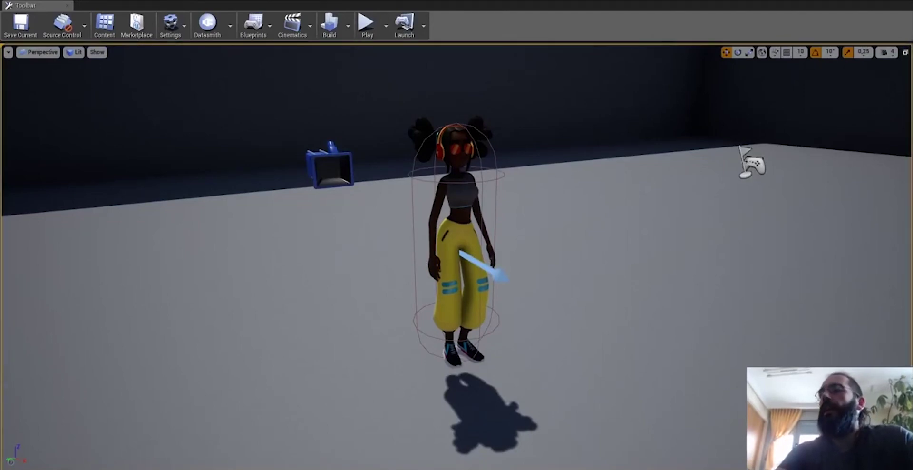
Step: Switch back to the ABP_michelle state machine and move the salto state roughly level with correr, making room for another state
key("d")
right_click_drag(796, 189, 685, 123)
left_click_drag(912, 96, 596, 75)
left_click(631, 75)
right_click_drag(456, 222, 373, 267)
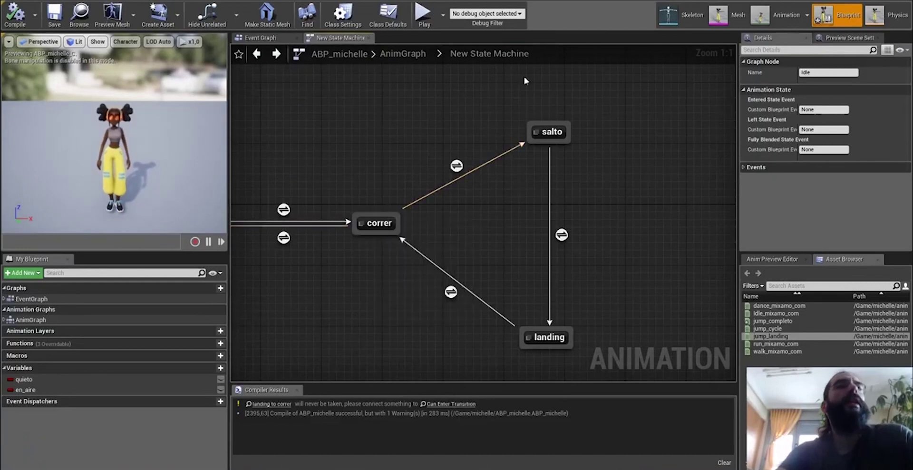
left_click_drag(556, 137, 693, 236)
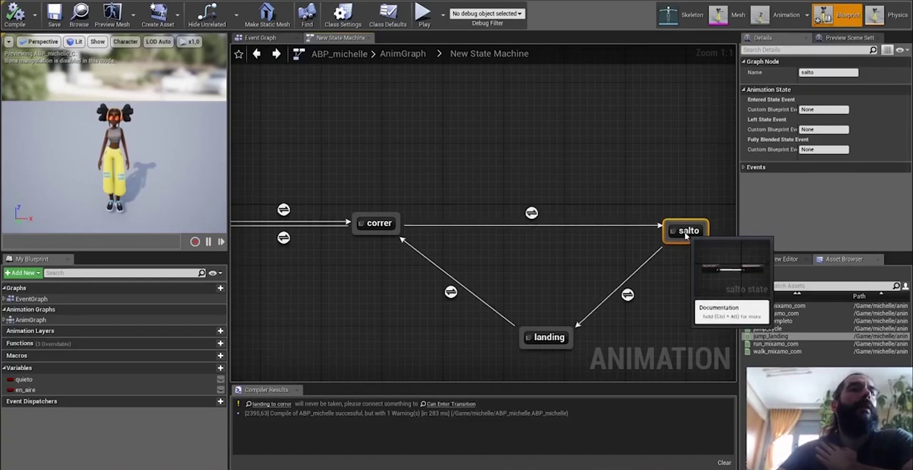
Step: Add a state reached by a transition from correr and name it jump start
left_click_drag(400, 227, 537, 111)
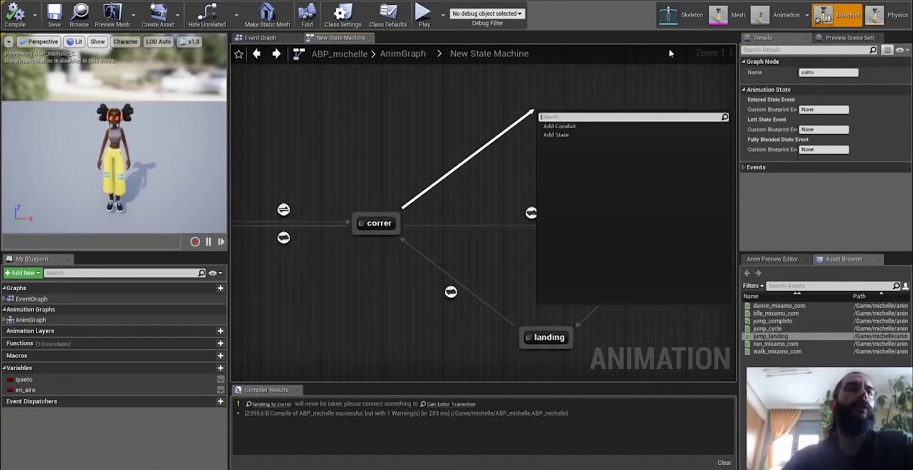
left_click(557, 134)
scroll(626, 138, "down", 2)
type("jump_start")
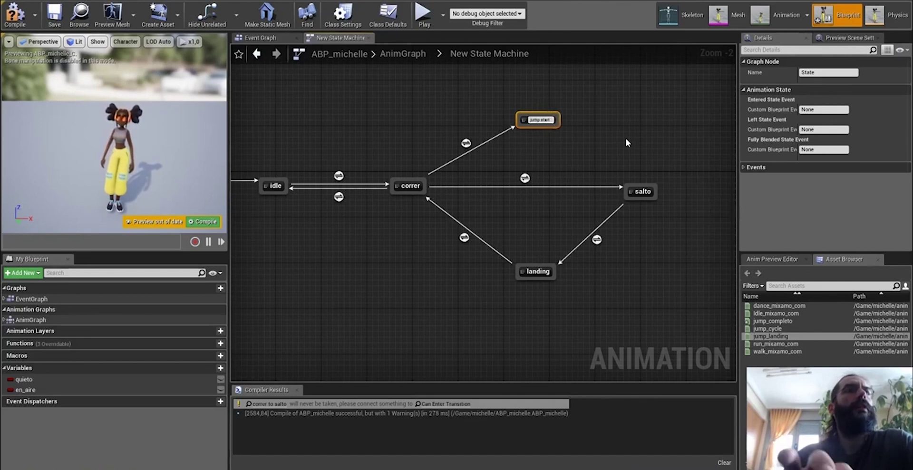
key("Return")
Step: Create a transition from jump start to salto and delete the direct correr to salto transition
left_click_drag(566, 127, 638, 193)
mouse_move(553, 124)
left_mouse_down()
mouse_move(532, 119)
mouse_move(542, 119)
left_mouse_up()
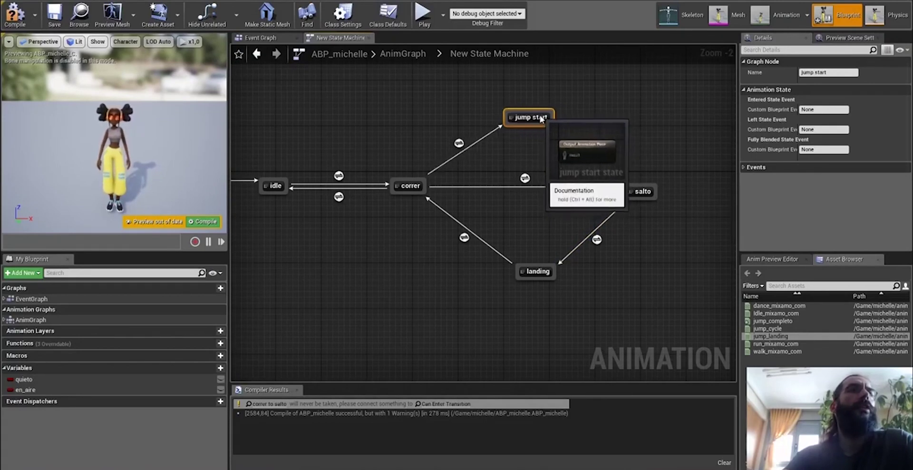
left_click(525, 178)
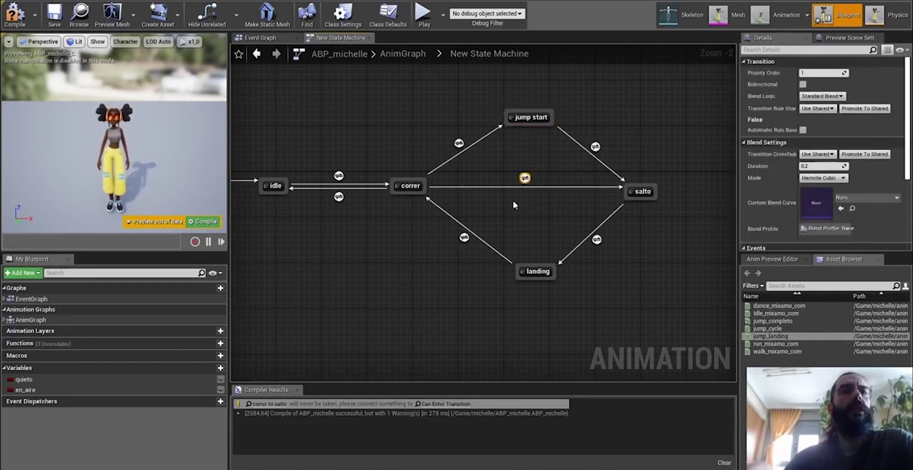
key("Delete")
Step: In the correr to jump start rule, connect the en_aire variable to Can Enter Transition and return to the state machine
double_click(459, 143)
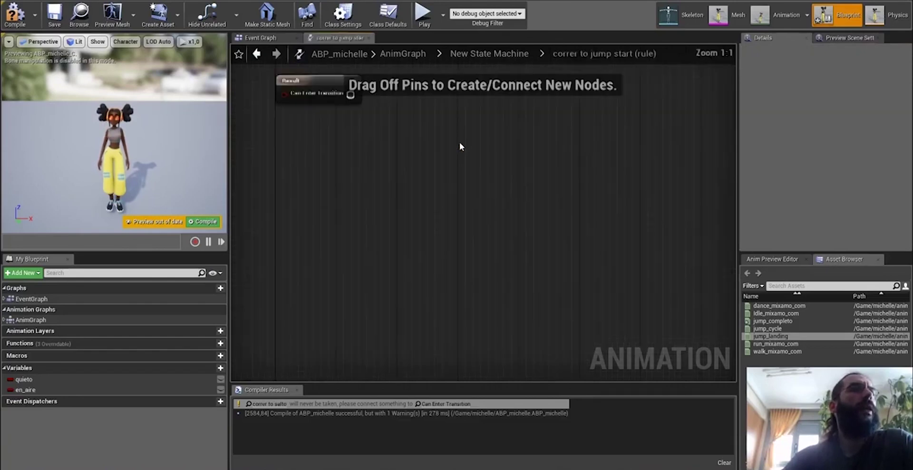
left_click_drag(39, 389, 512, 239)
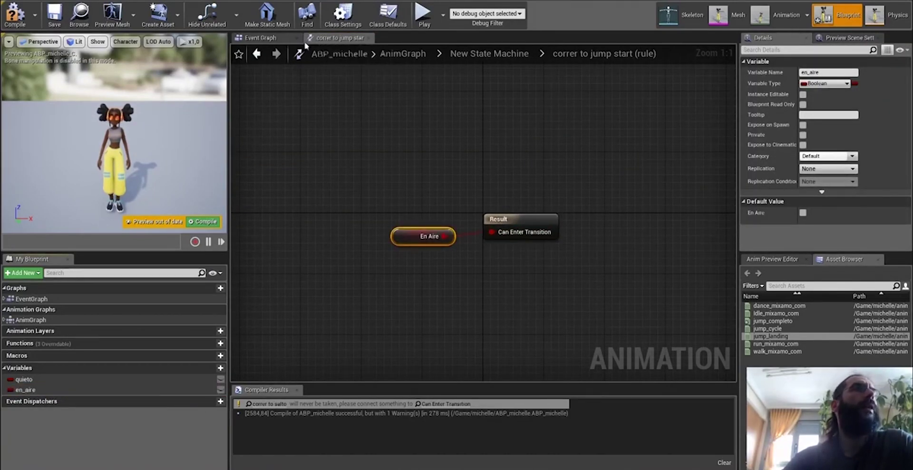
left_click(258, 54)
Step: Adjust the jump start state's position slightly and look into the jump start to salto transition rule
left_click_drag(525, 129, 534, 122)
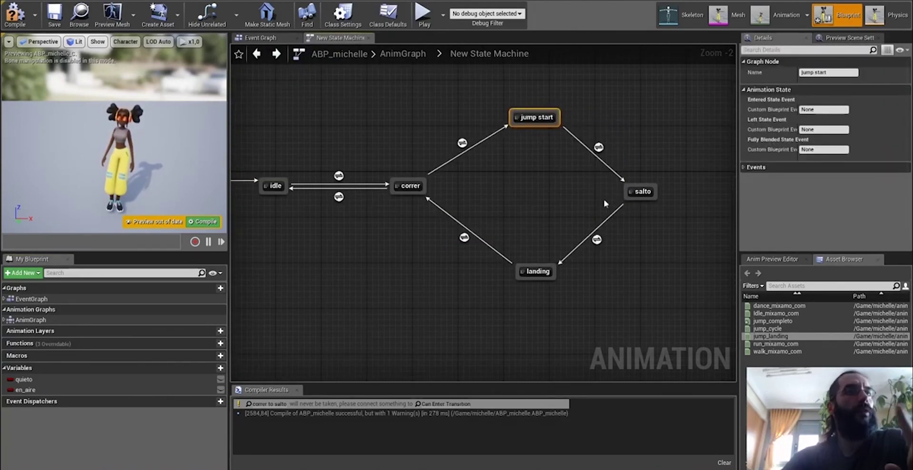
double_click(597, 146)
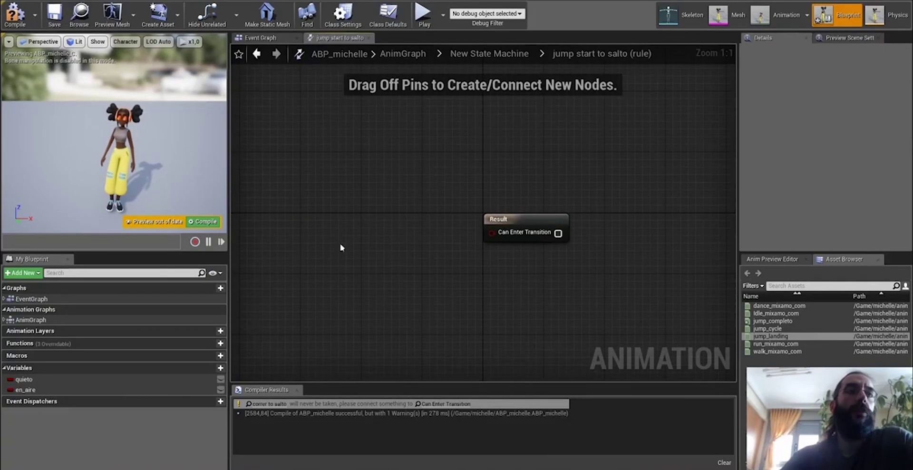
left_click(257, 53)
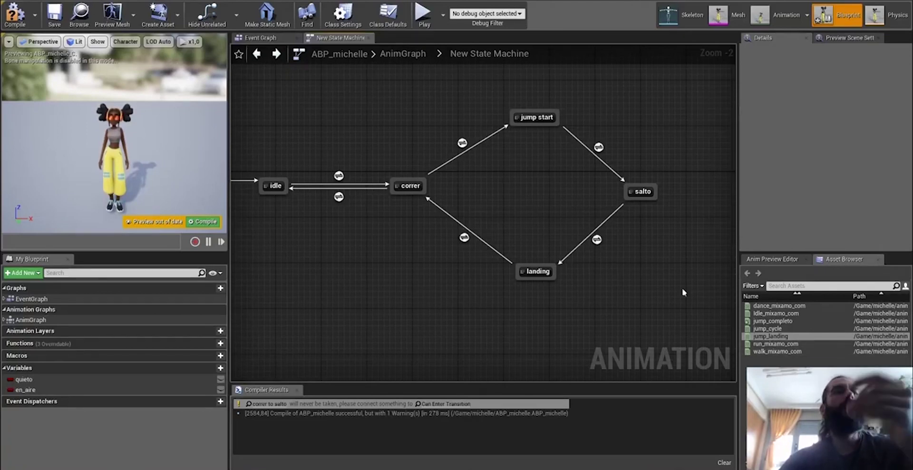
left_click(588, 157)
left_click(719, 273)
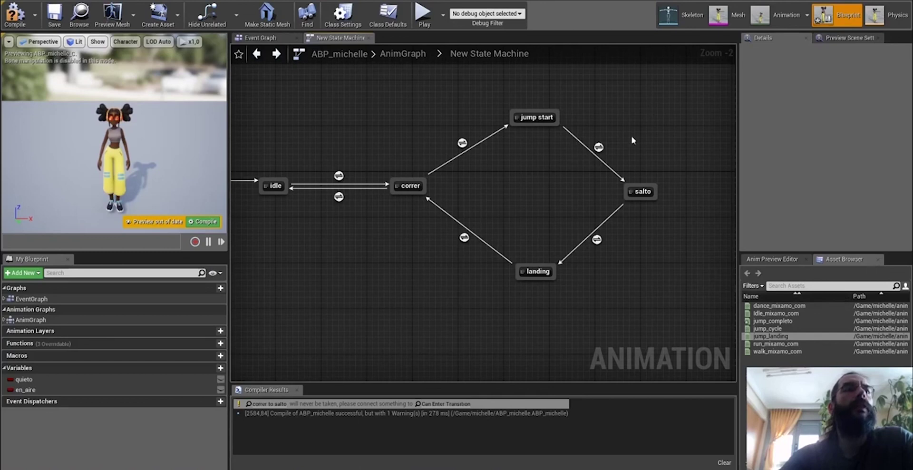
left_click(598, 147)
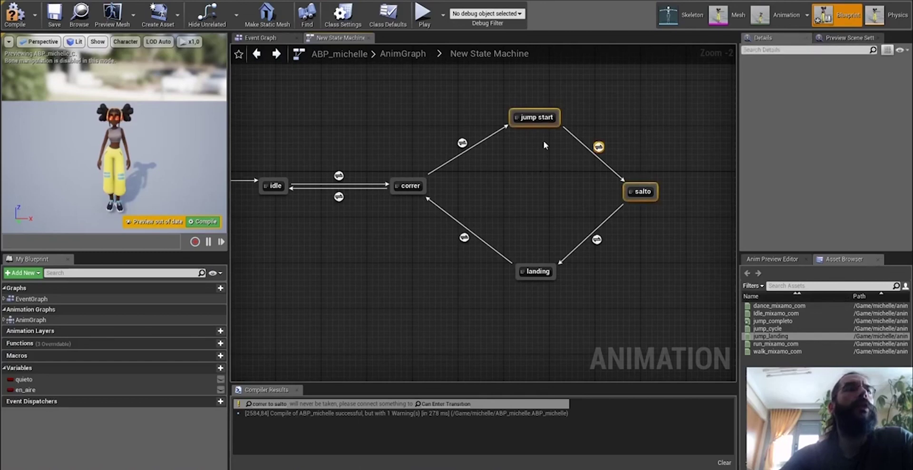
Step: In the content browser's michelle anims folder, duplicate the jump_completo animation and name the copy jump_start
left_click(794, 321)
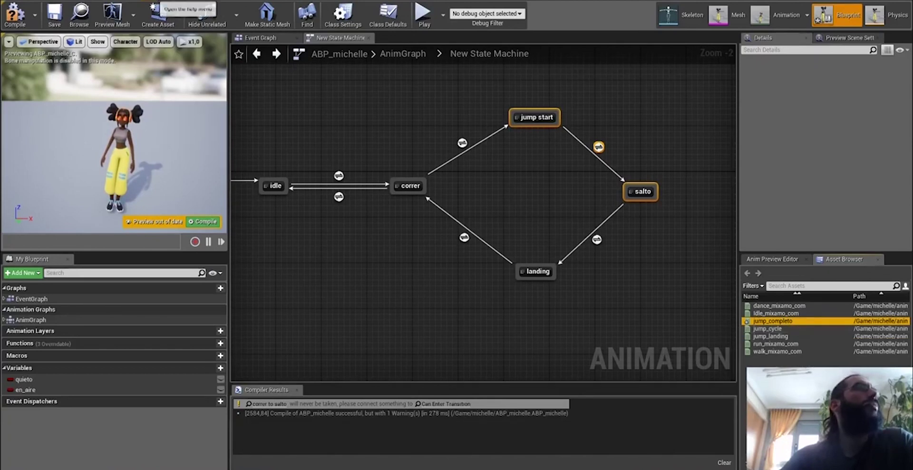
left_click(79, 14)
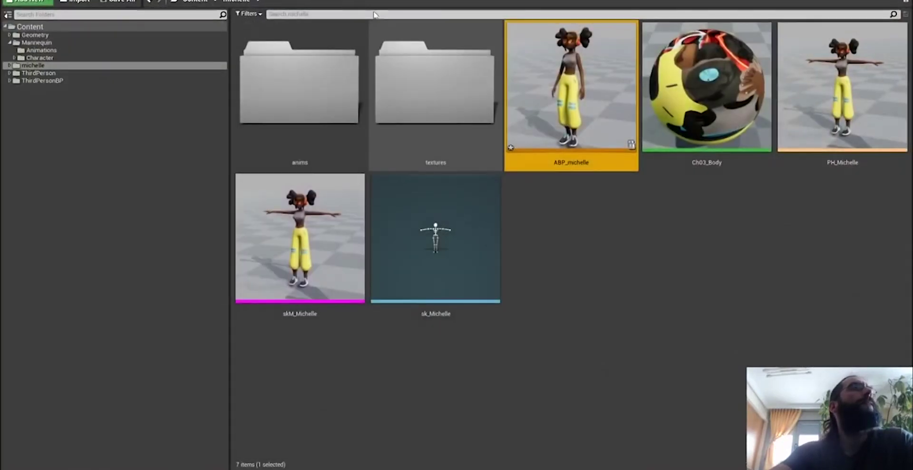
double_click(348, 94)
left_click(578, 101)
key("ctrl+w")
key("End")
key("BackSpace")
key("BackSpace")
key("BackSpace")
key("BackSpace")
key("BackSpace")
key("BackSpace")
key("BackSpace")
key("BackSpace")
key("BackSpace")
type("start")
key("Return")
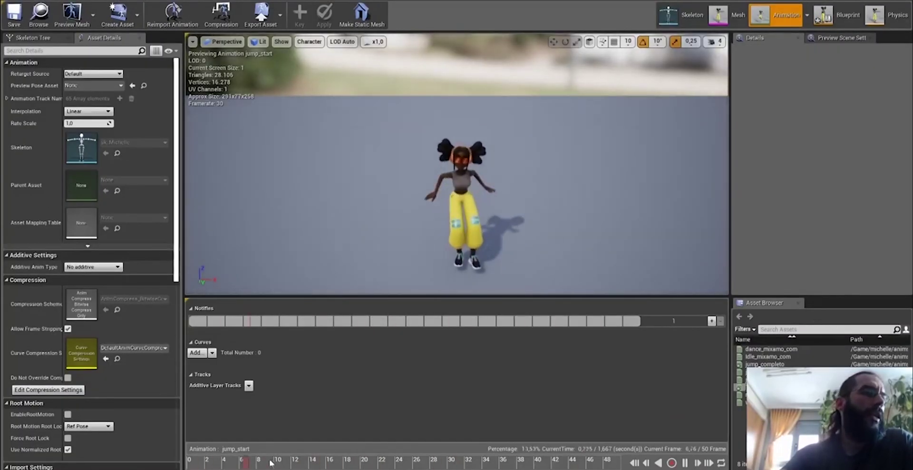
Step: Open the jump_start animation and remove its ending from frame 23 to frame 51
left_click_drag(200, 463, 381, 355)
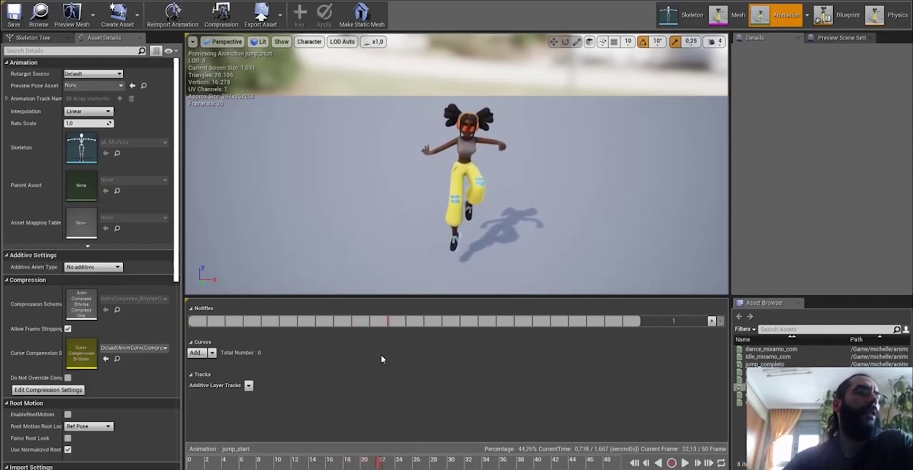
right_click(380, 465)
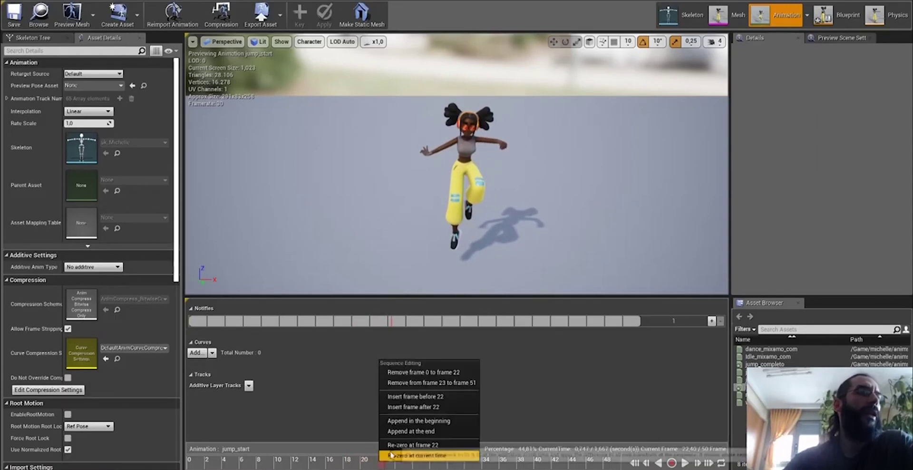
left_click(423, 385)
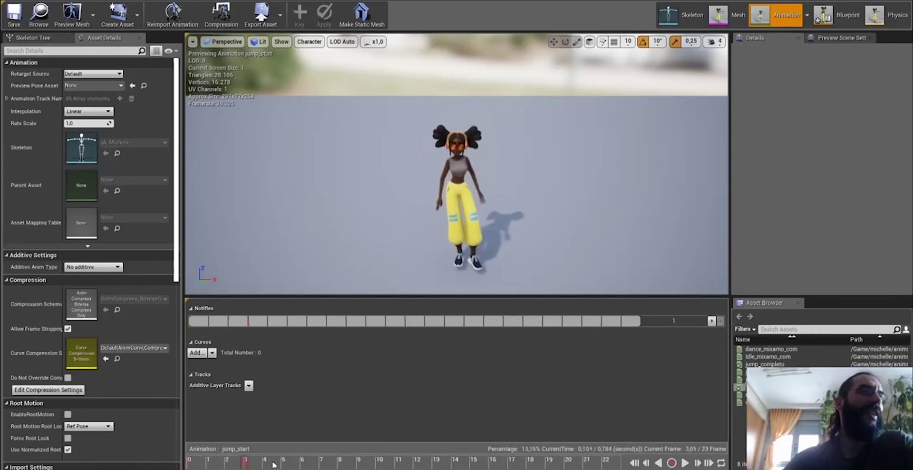
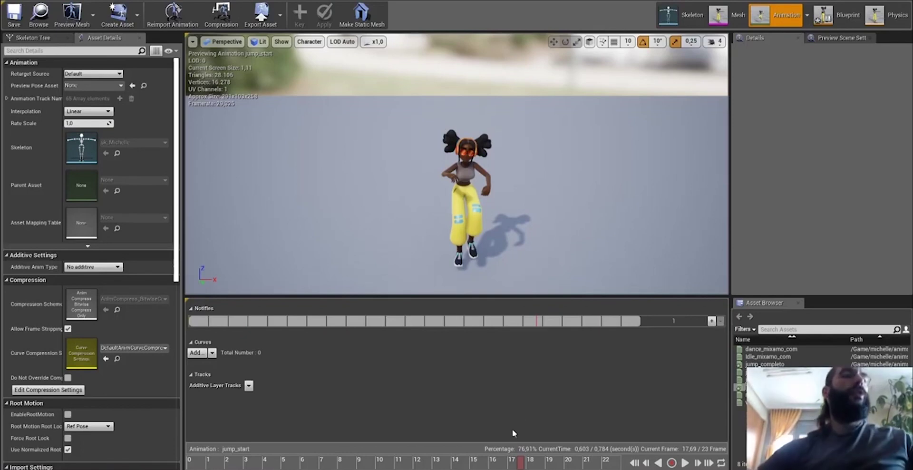
Step: Remove frame 0 to frame 15 from the jump_start animation and save it
left_click_drag(521, 468, 468, 318)
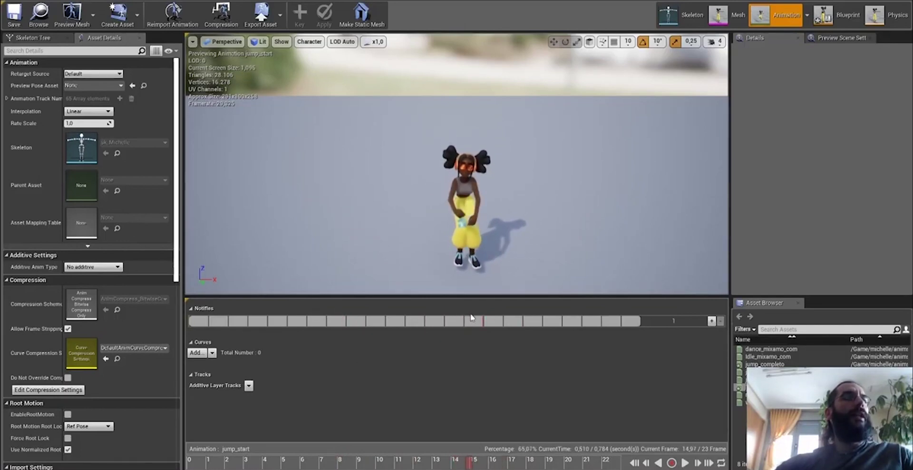
right_click(470, 465)
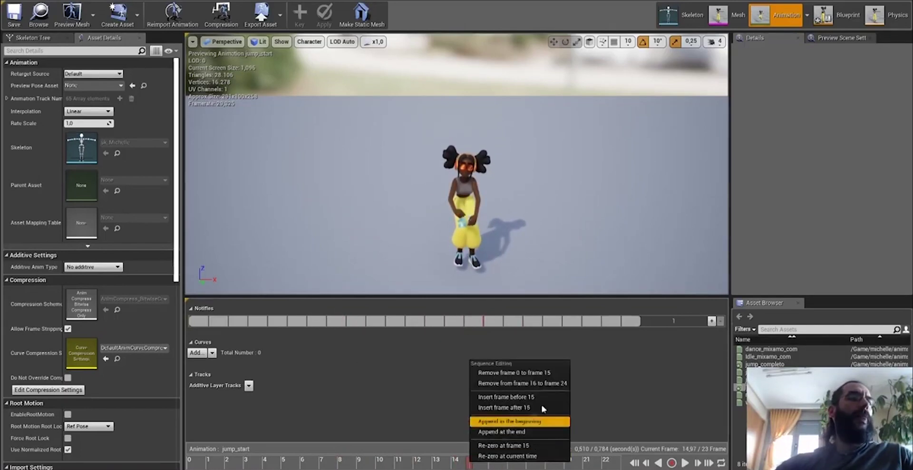
left_click(549, 374)
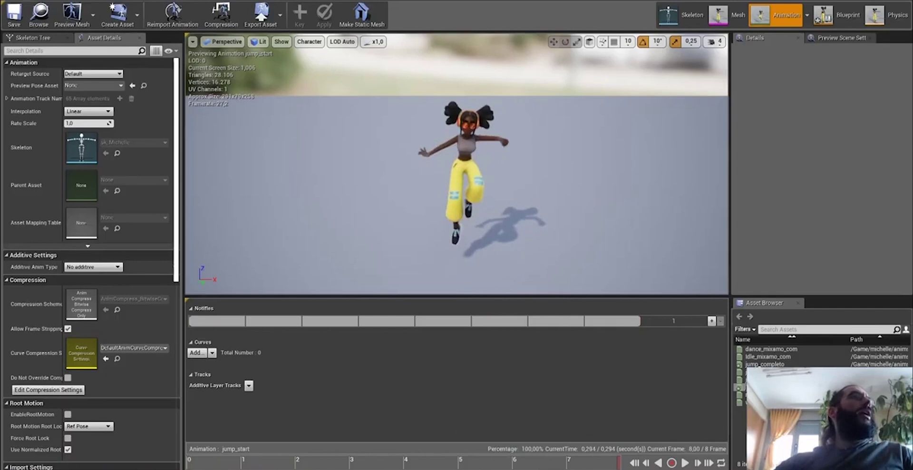
left_click(21, 17)
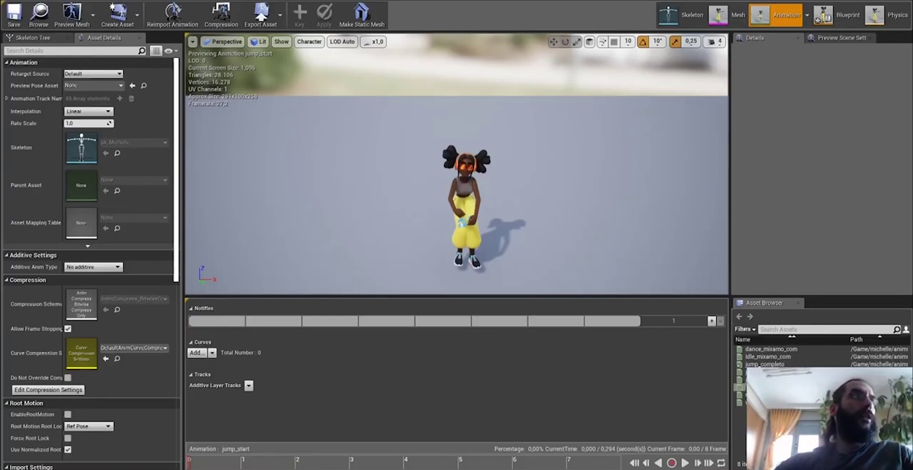
Step: Return to the michelle folder in the content browser and reopen the ABP_michelle animation blueprint in a full-size window
left_click_drag(742, 2, 689, 469)
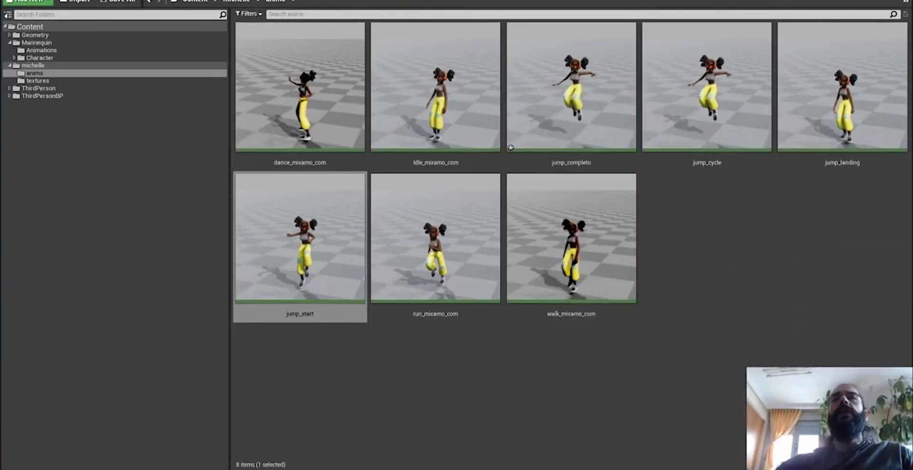
left_click(38, 36)
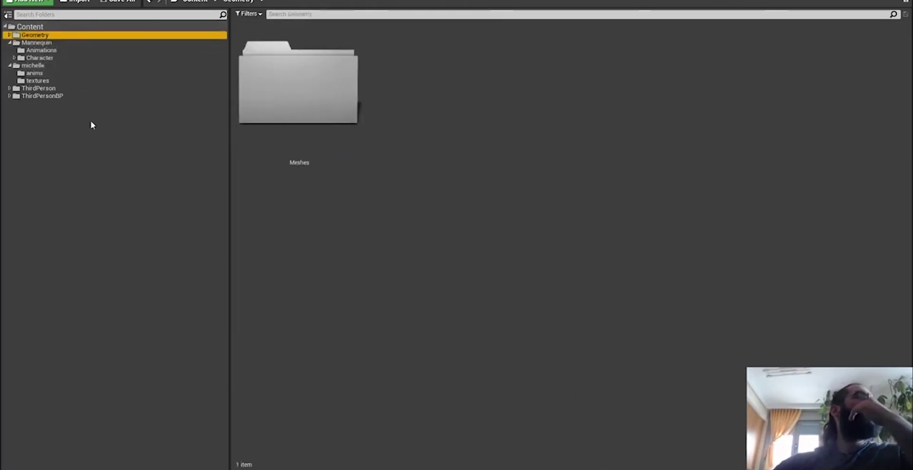
left_click(48, 57)
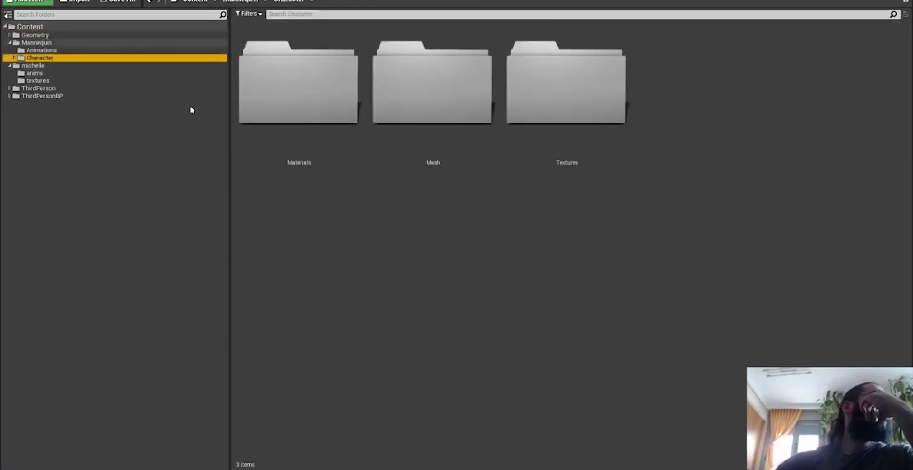
left_click(324, 198)
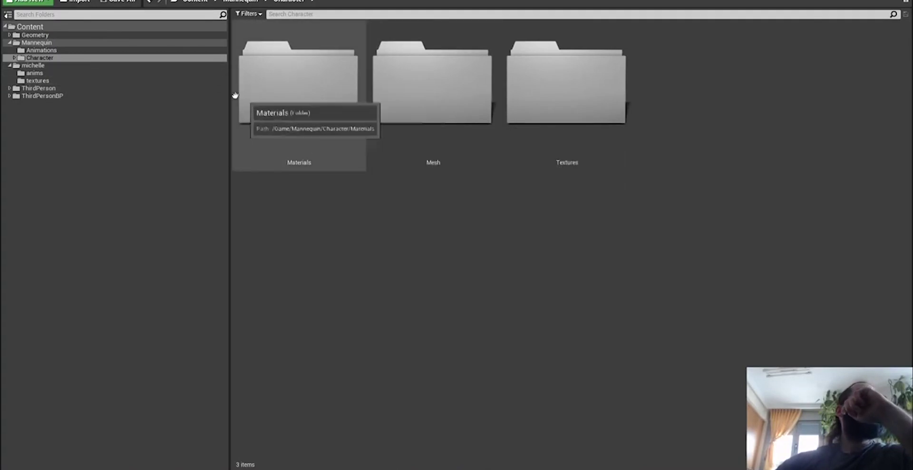
left_click(86, 50)
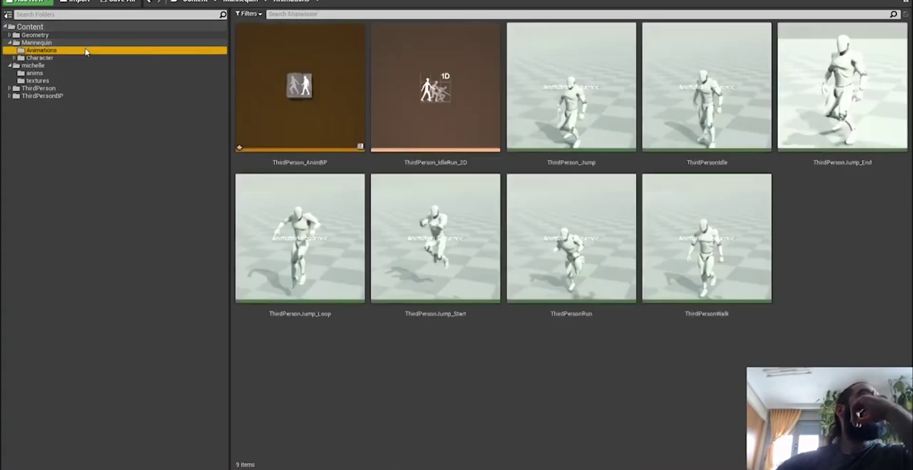
left_click(44, 74)
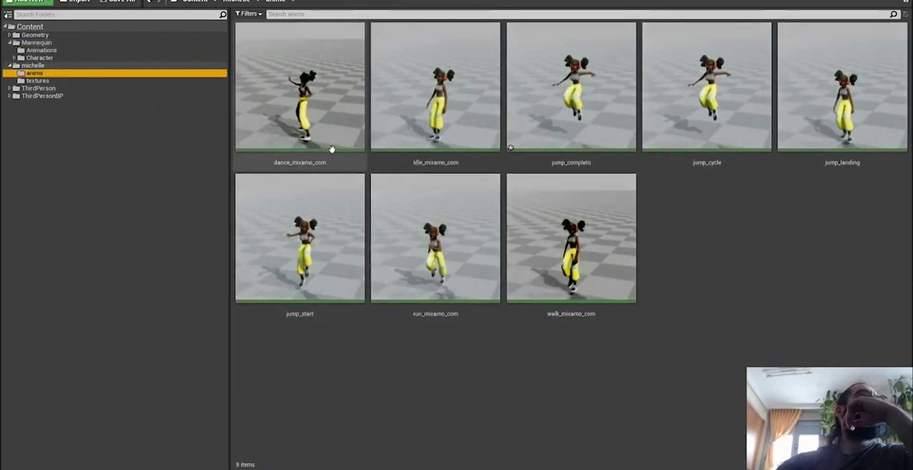
left_click(51, 64)
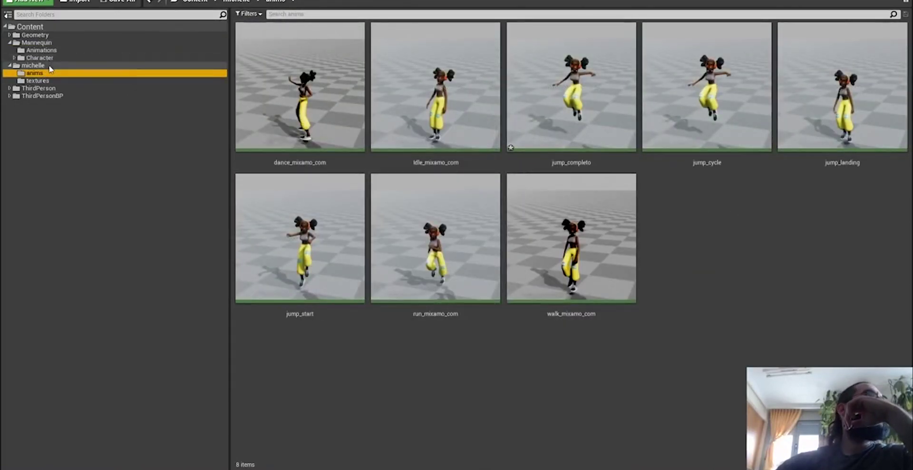
left_click(568, 123)
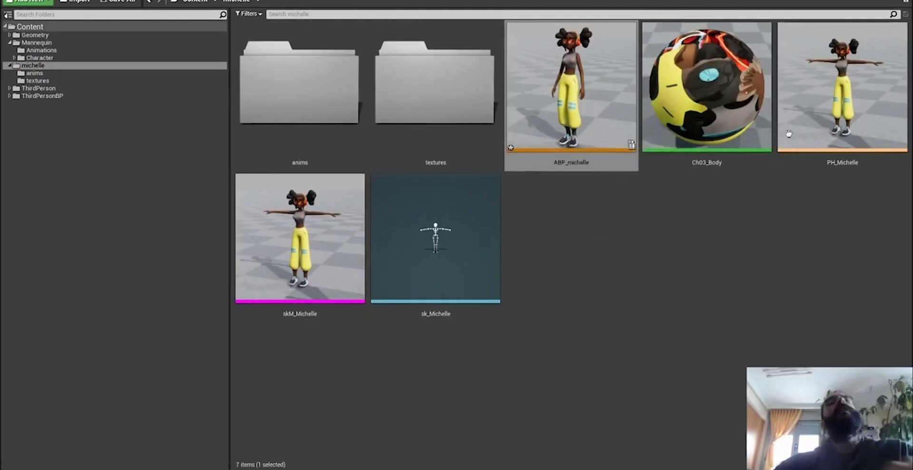
double_click(563, 145)
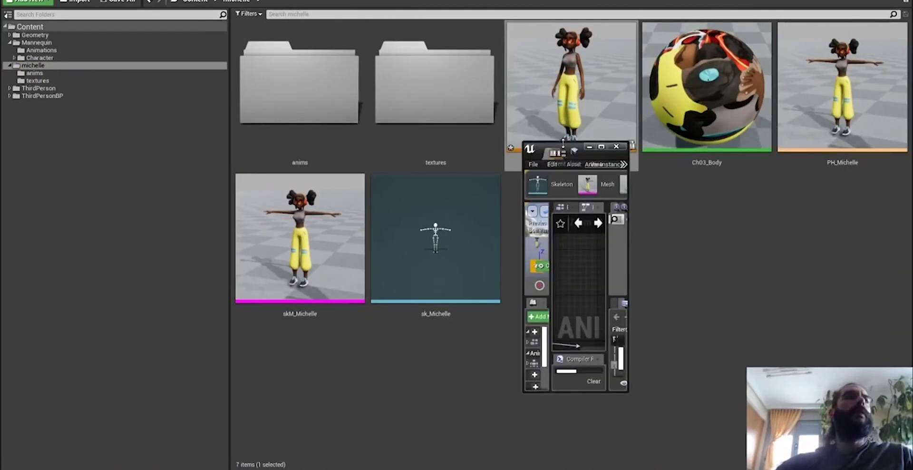
left_click(601, 147)
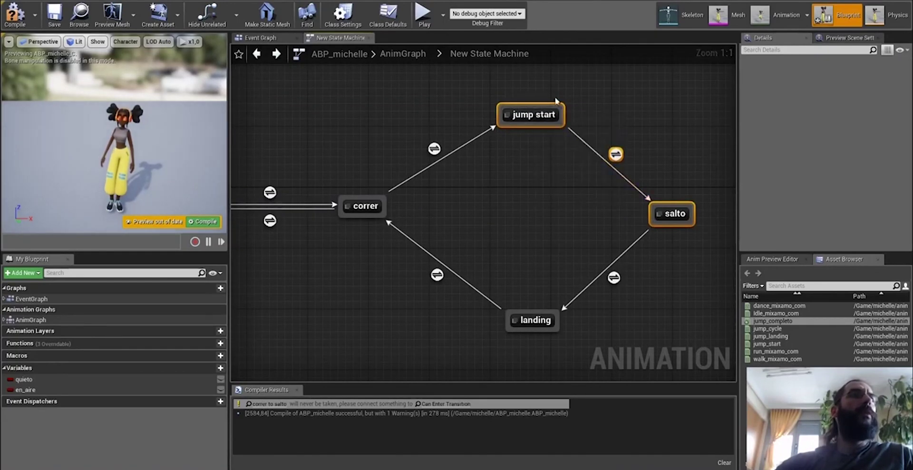
Step: In the jump start state, connect the jump_start animation to Output Animation Pose, compile, and return to the state machine
double_click(536, 117)
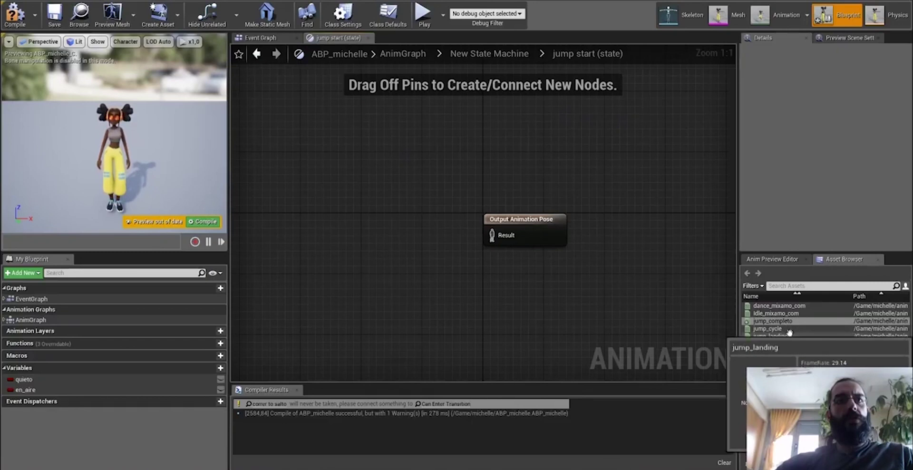
left_click_drag(767, 343, 422, 248)
left_click_drag(494, 238, 494, 238)
left_click_drag(378, 248, 370, 233)
left_click(15, 18)
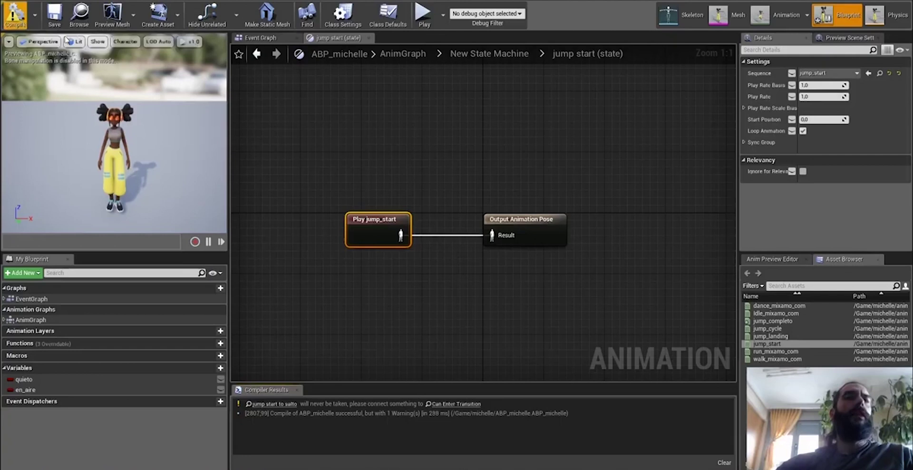
left_click(256, 53)
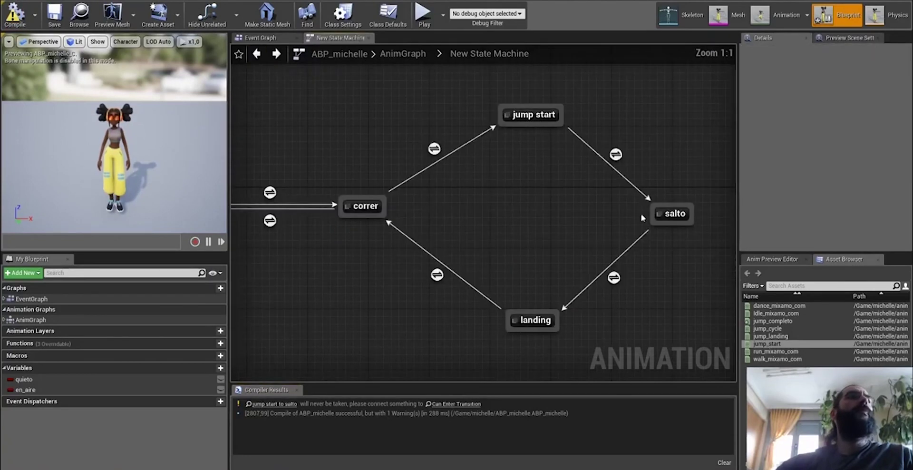
Step: Open the jump start to salto transition rule and add a Time Remaining (jump_start) node
left_click(615, 154)
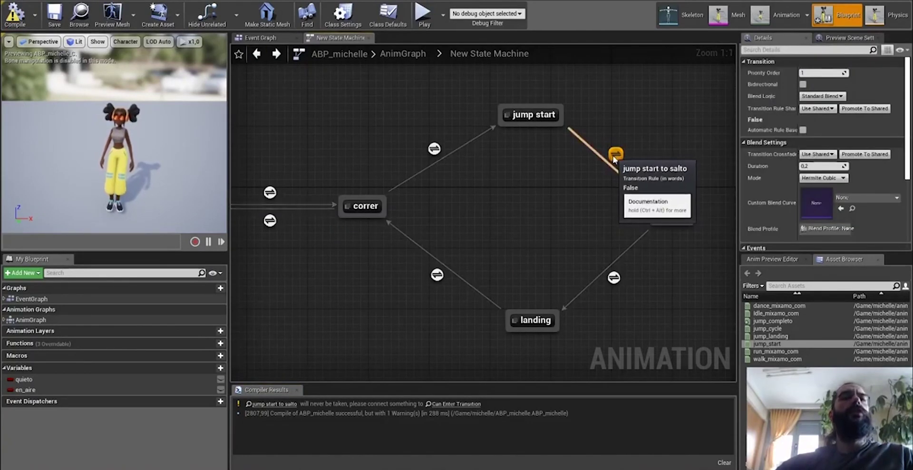
double_click(615, 155)
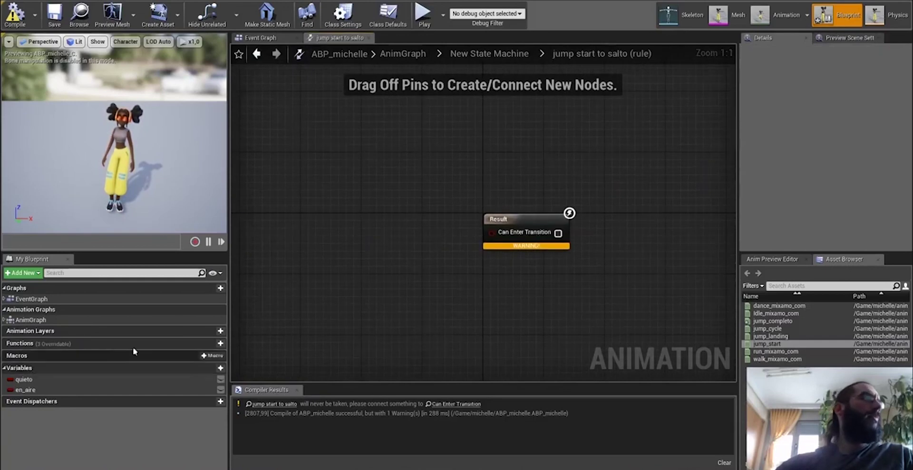
right_click(312, 233)
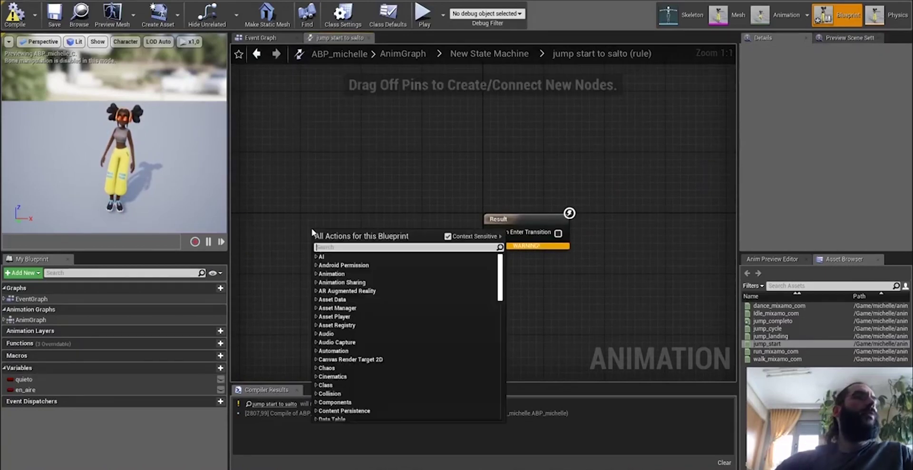
type("time remain")
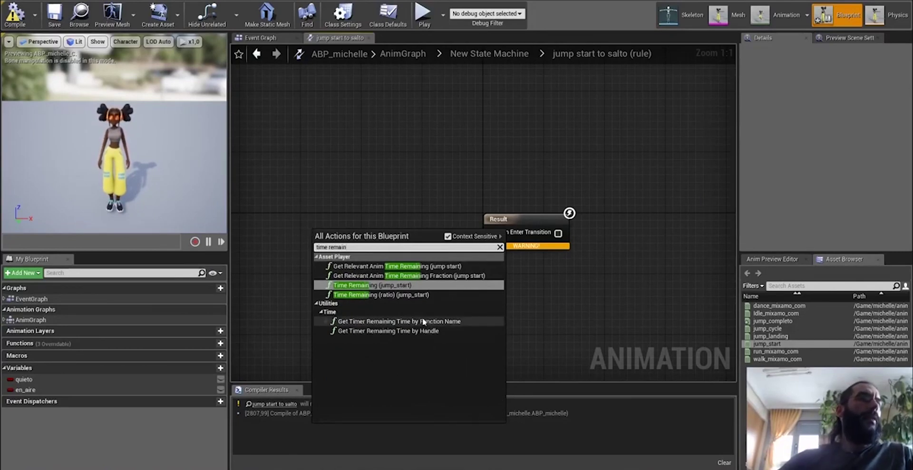
left_click(411, 286)
Step: Feed the remaining time into a float less-than comparison with 0.1 and connect its result to Can Enter Transition
left_click_drag(414, 244, 386, 234)
type("<")
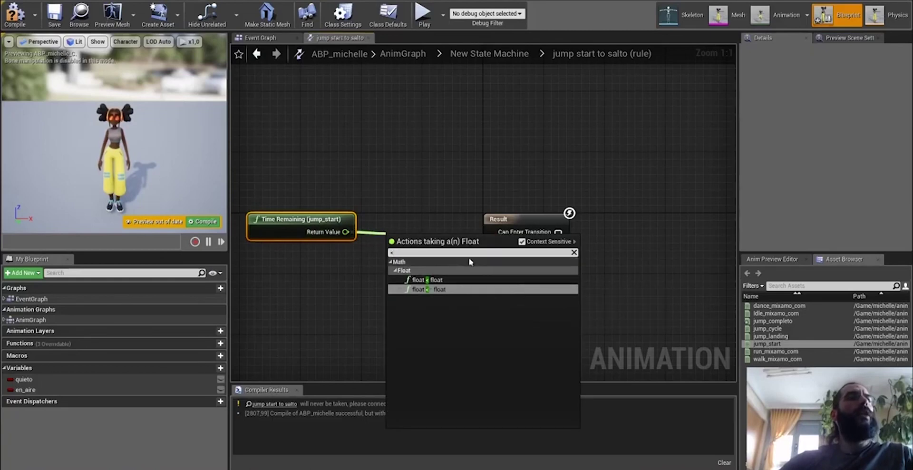
left_click(450, 287)
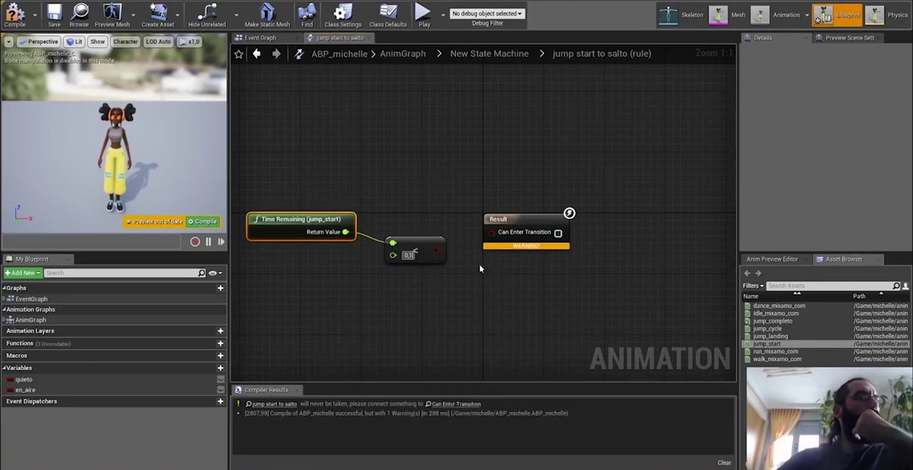
left_click_drag(436, 249, 494, 234)
left_click_drag(418, 243, 431, 227)
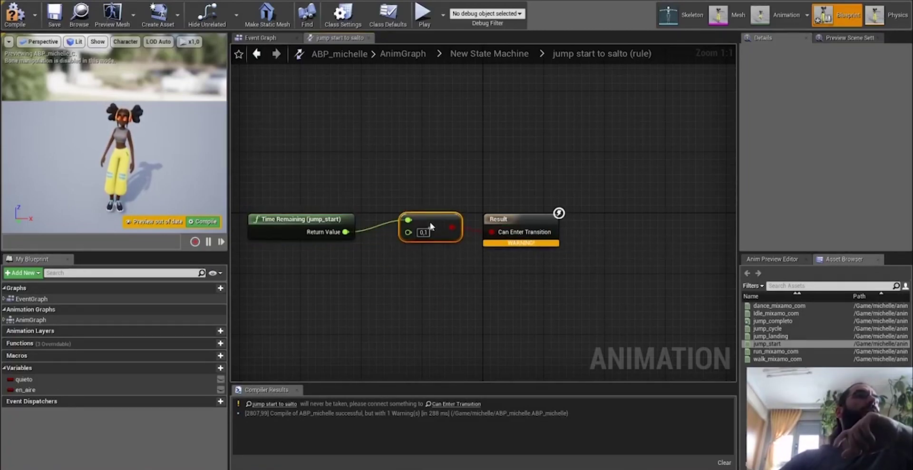
Step: Compile ABP_michelle and start playing the level to test the character's jump
left_click(15, 15)
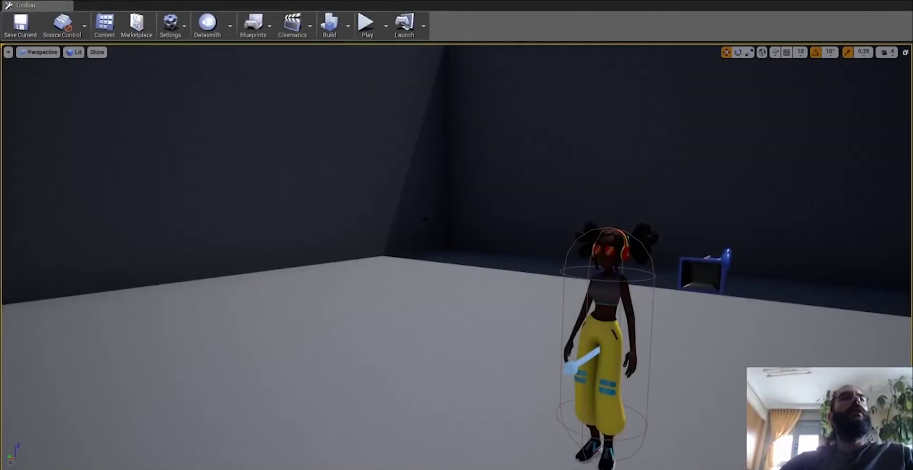
left_click(375, 37)
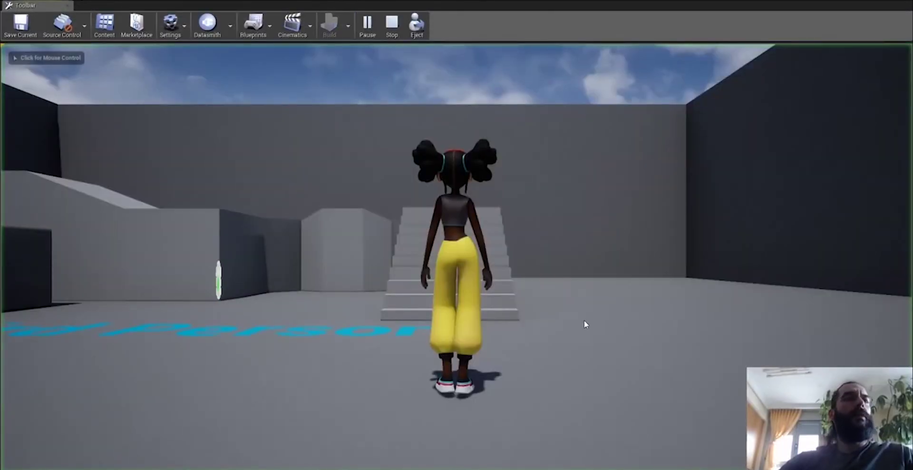
Step: Make the character jump repeatedly in the running level to check the jump sequence, and stop the play session
key("space")
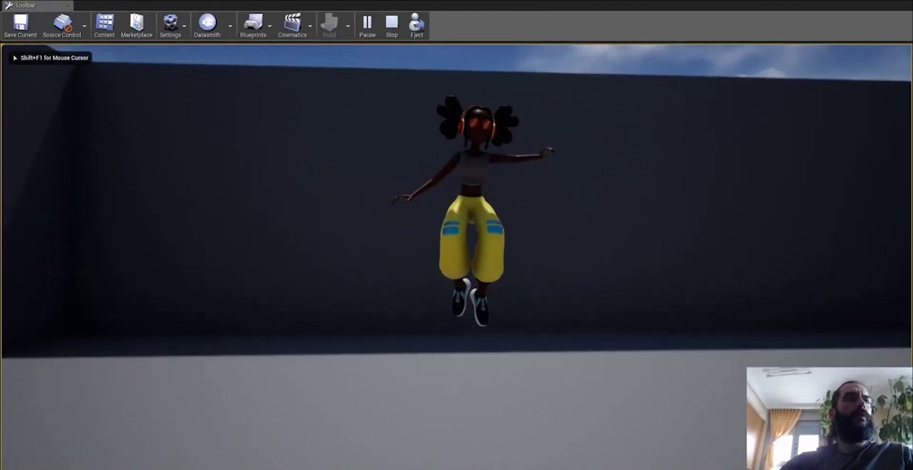
key("space")
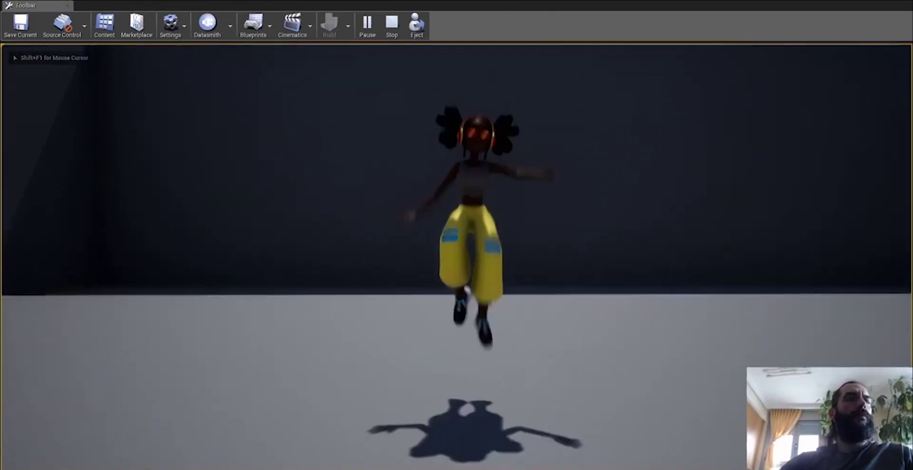
key("space")
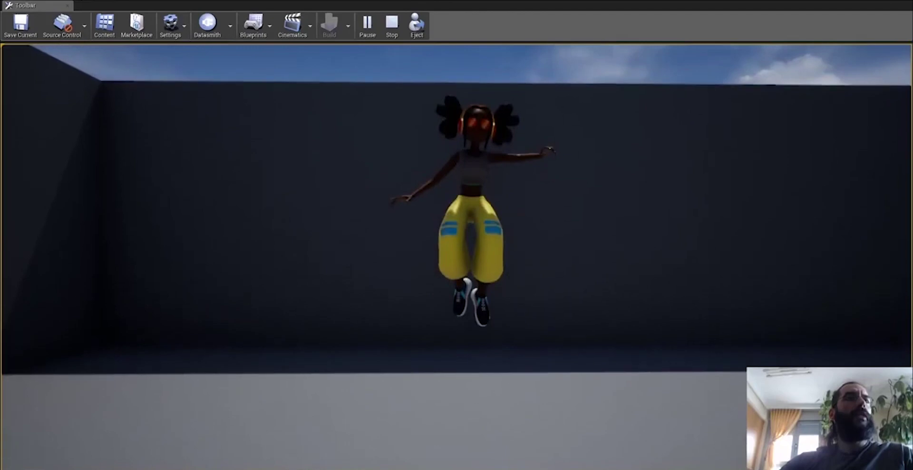
key("space")
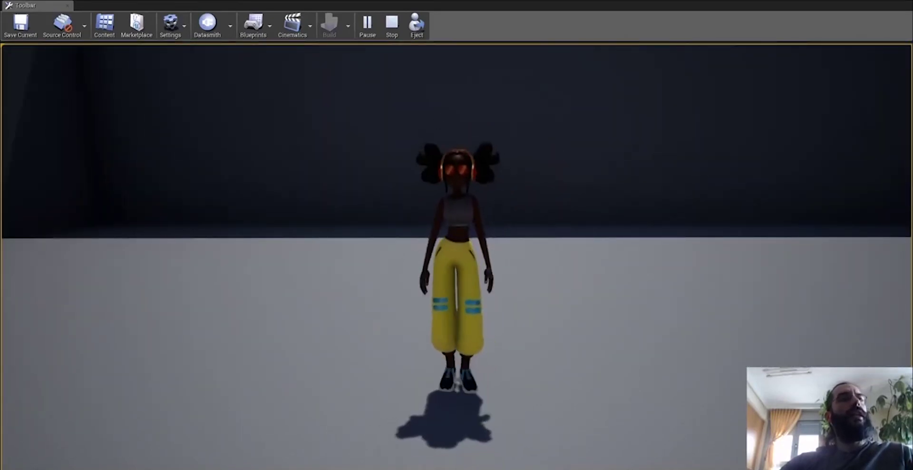
key("space")
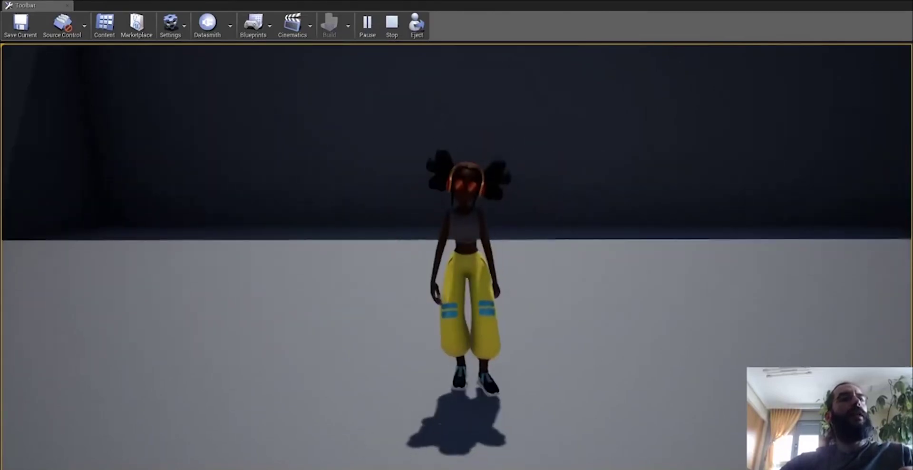
key("space")
key("space")
key("space")
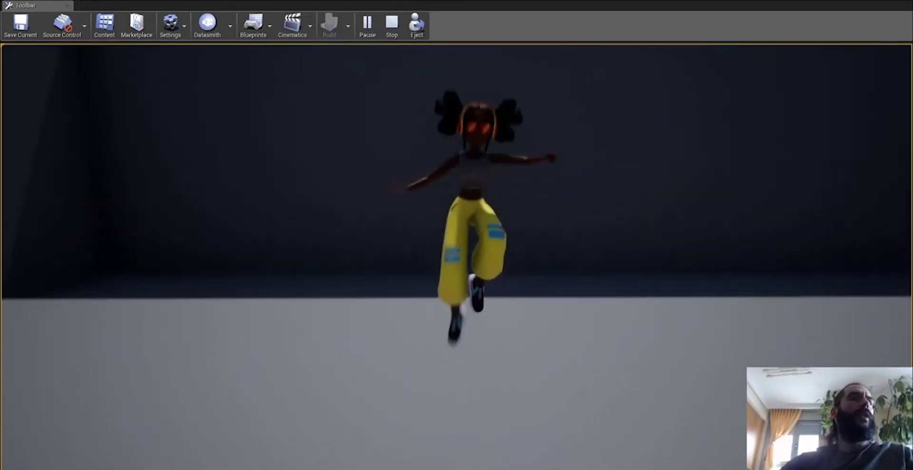
key("space")
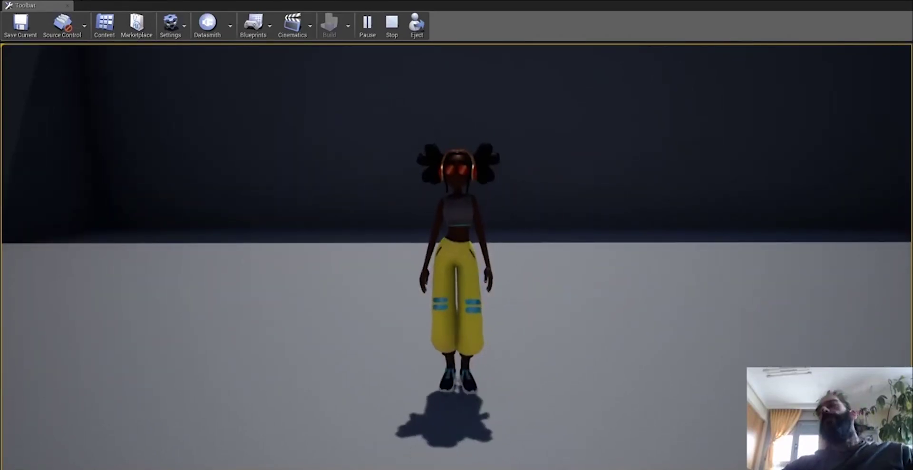
key("Escape")
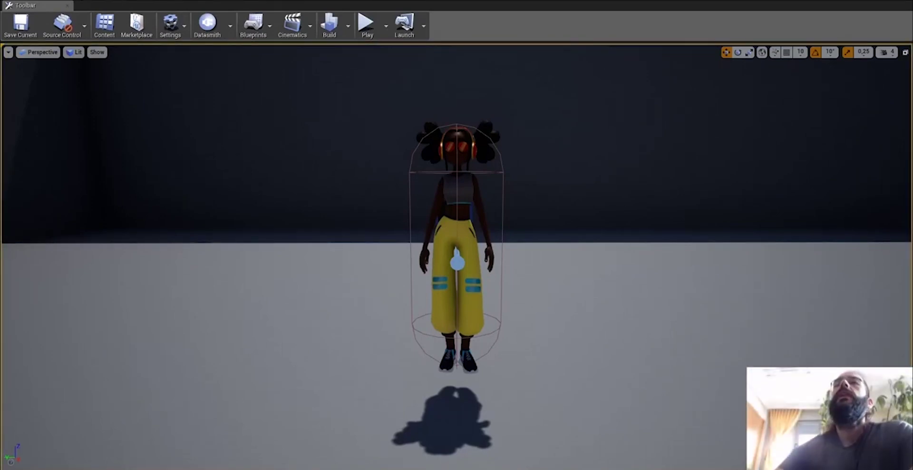
Step: Return to the ABP_michelle state machine, open the jump start state and select its Play jump_start node
left_click_drag(912, 139, 595, 141)
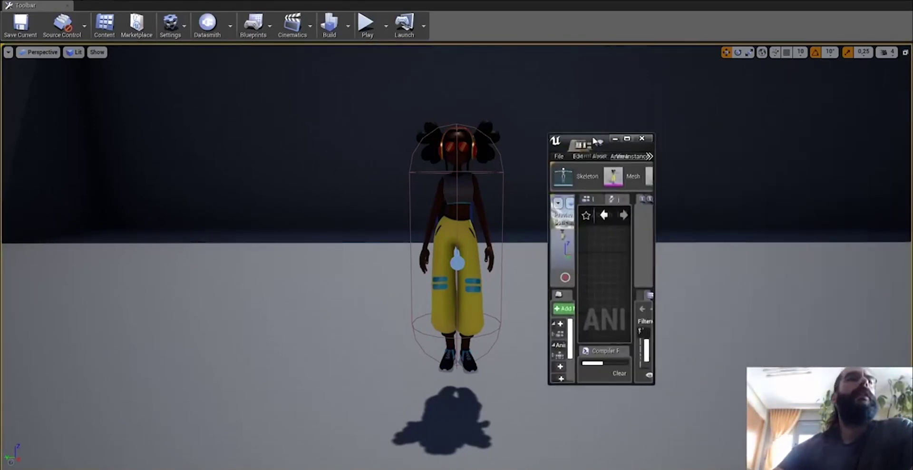
left_click(628, 139)
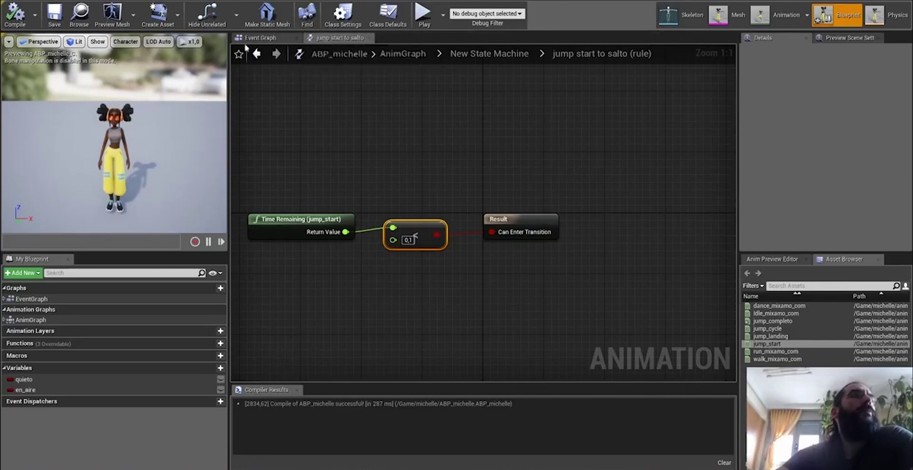
left_click(257, 54)
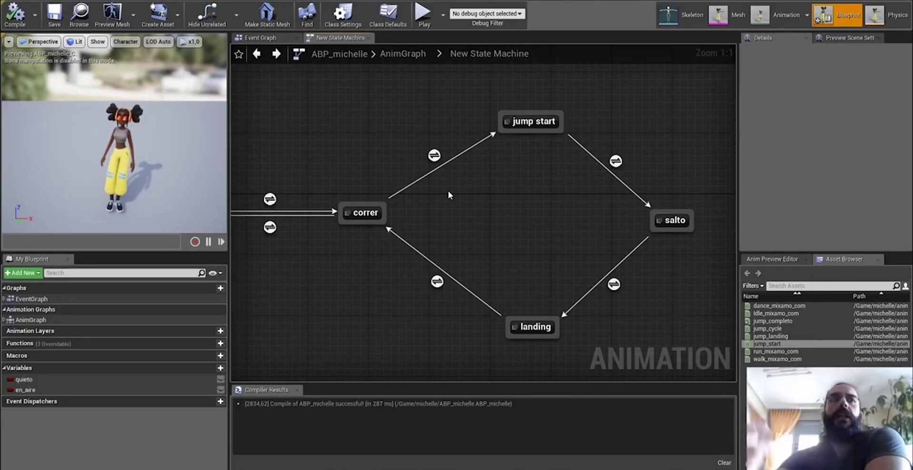
double_click(530, 122)
left_click(448, 233)
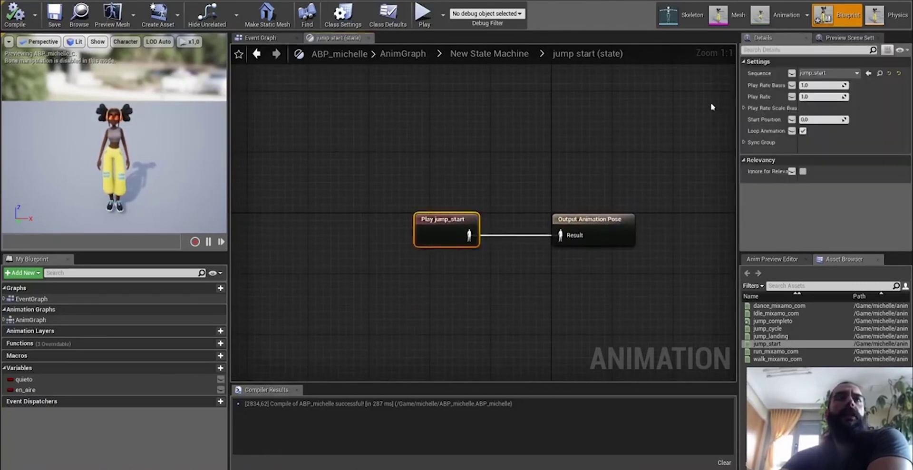
left_click(803, 130)
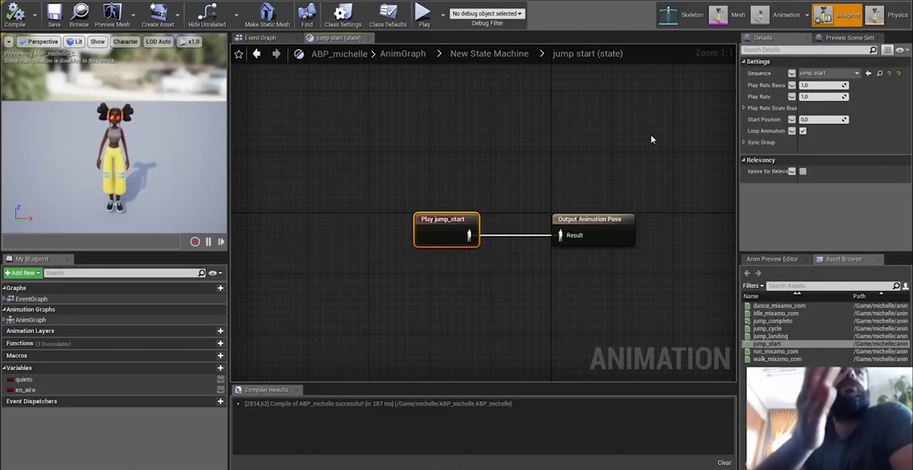
Step: Play the level again, make the character jump to inspect the jump start animation, and stop playing
left_click_drag(513, 1, 781, 138)
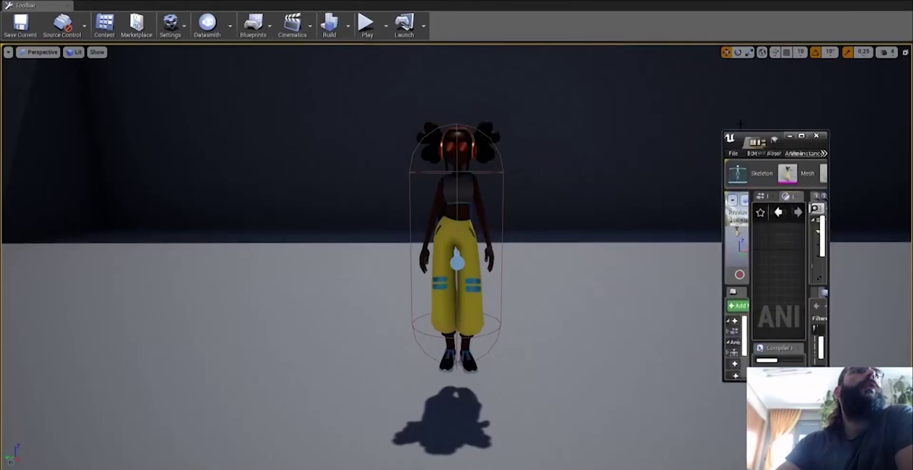
left_click(380, 25)
key("space")
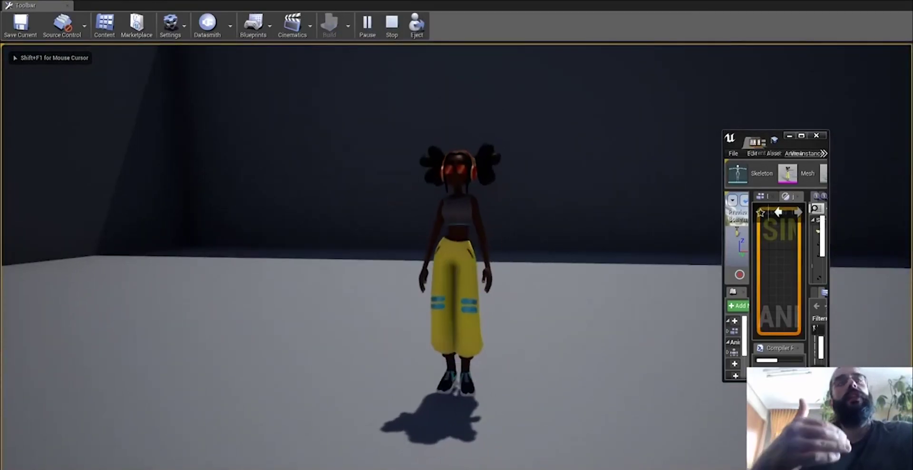
key("space")
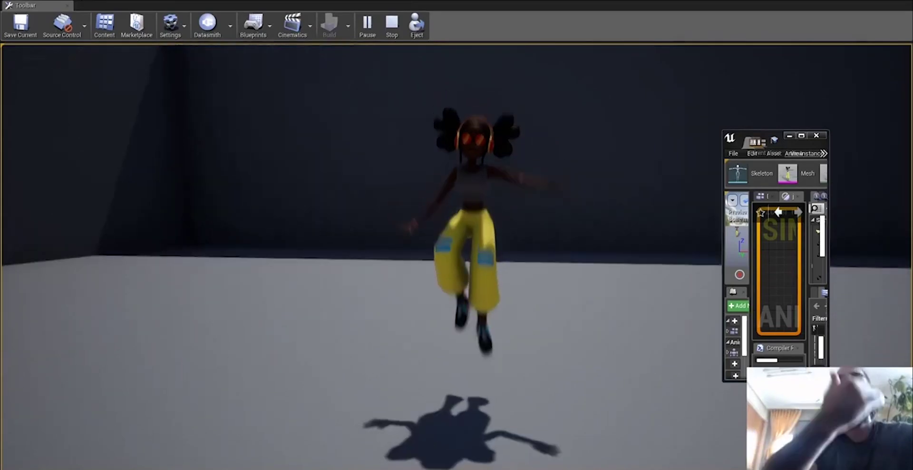
key("space")
key("Escape")
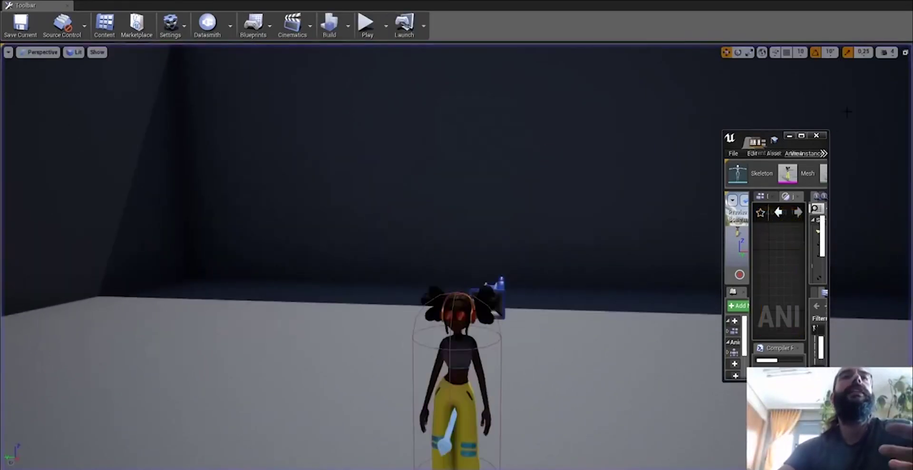
Step: Turn off Loop Animation for the Play jump_start node in the jump start state
left_click(802, 136)
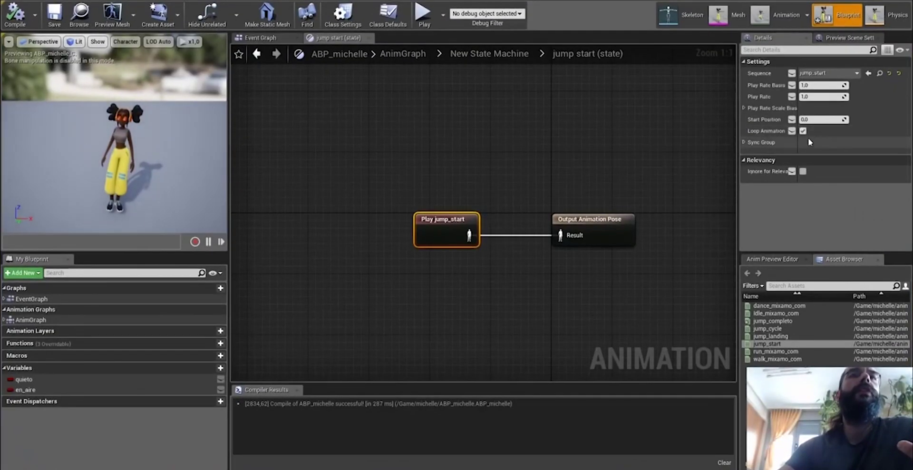
left_click(803, 131)
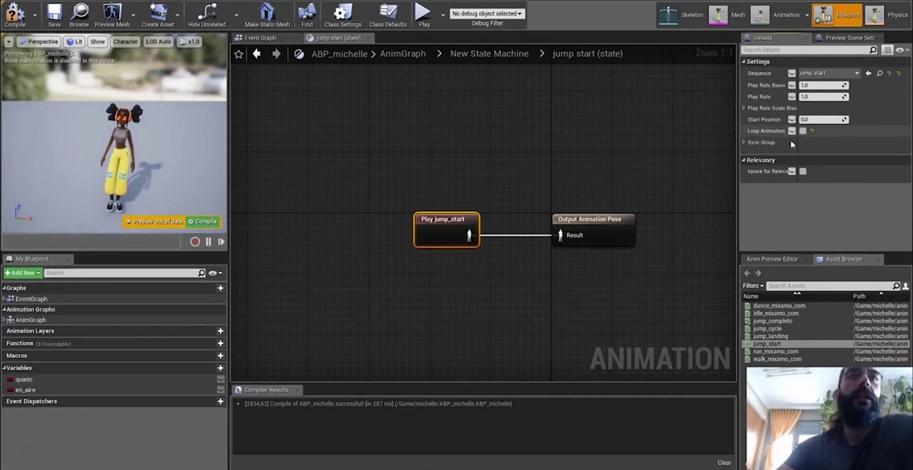
key("super+Down")
key("super+Right")
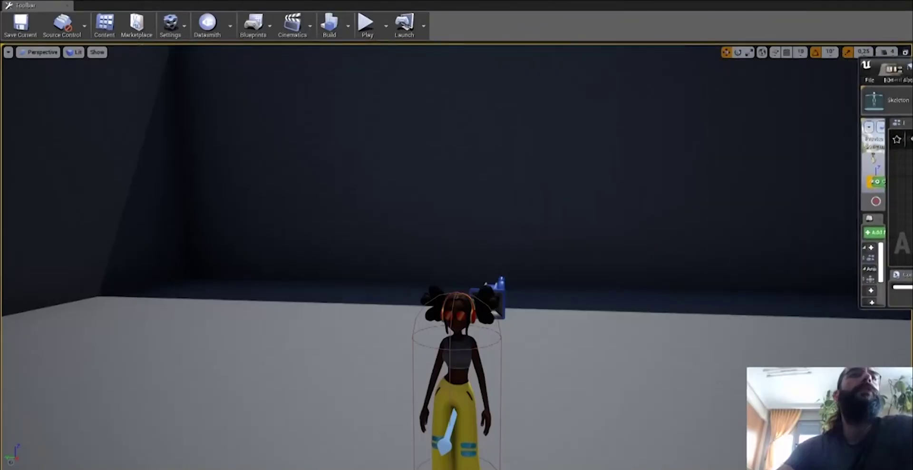
left_click(269, 79)
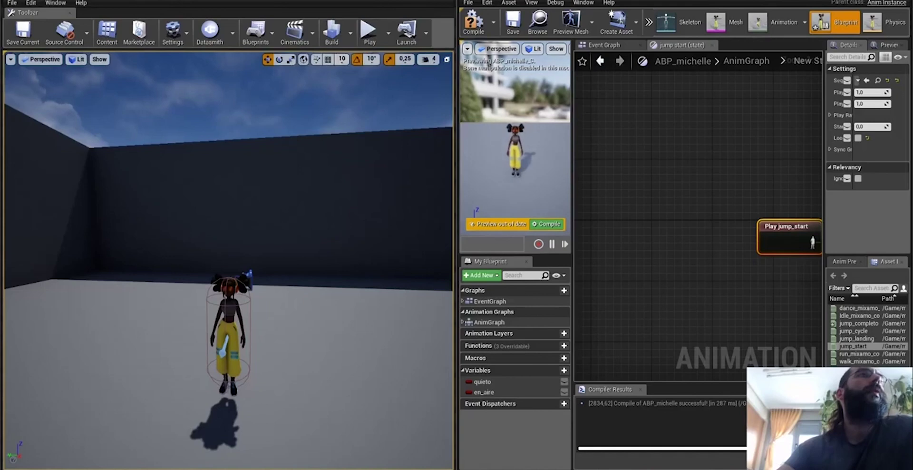
left_click(431, 0)
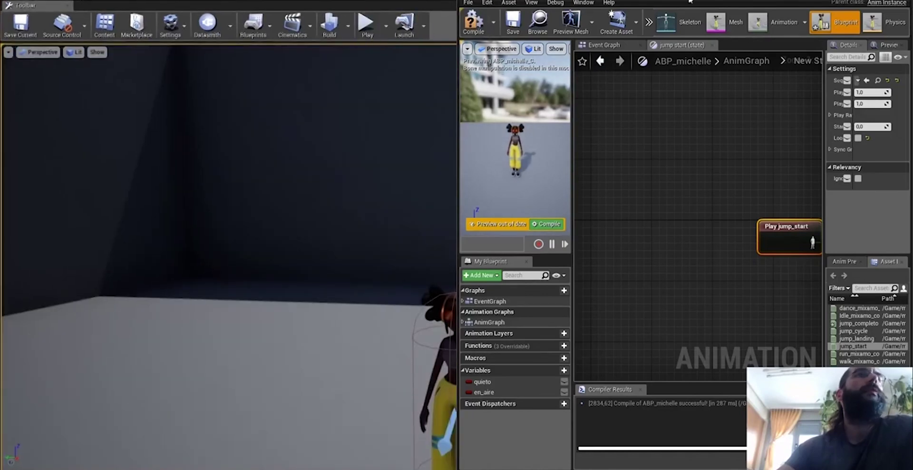
key("alt+Tab")
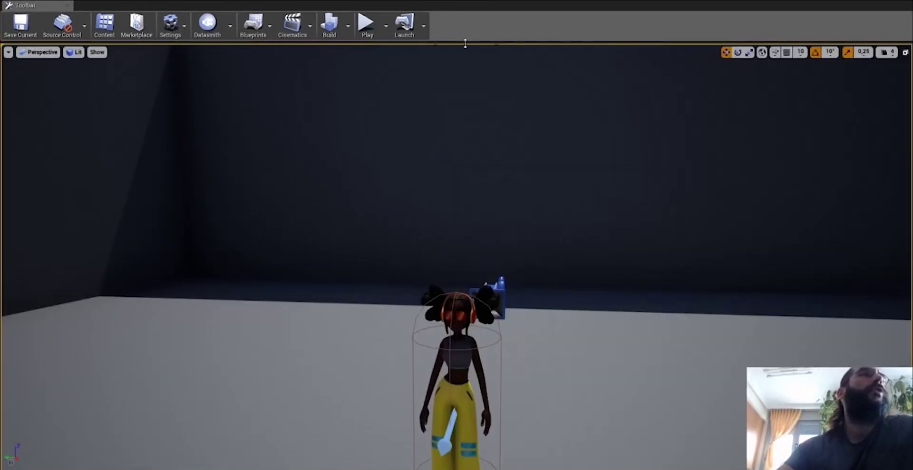
Step: Play the level to test the character's jump with the non-looping jump_start animation, and end the session
left_click(367, 23)
key("space")
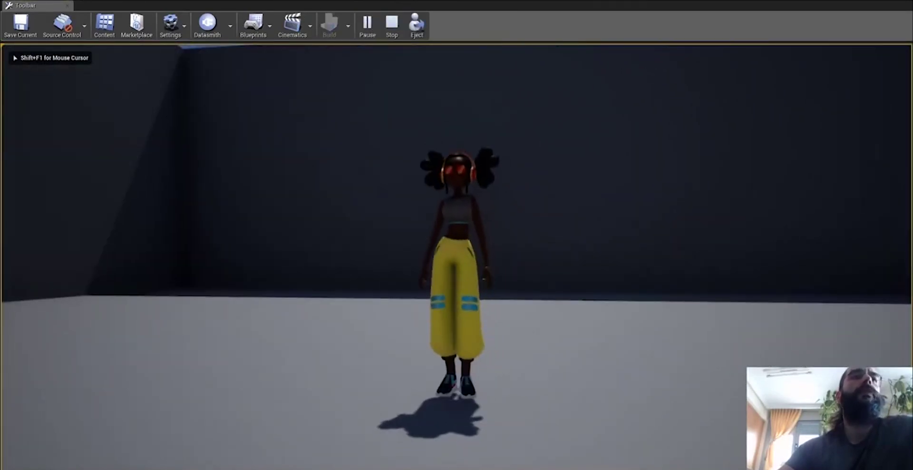
key("space")
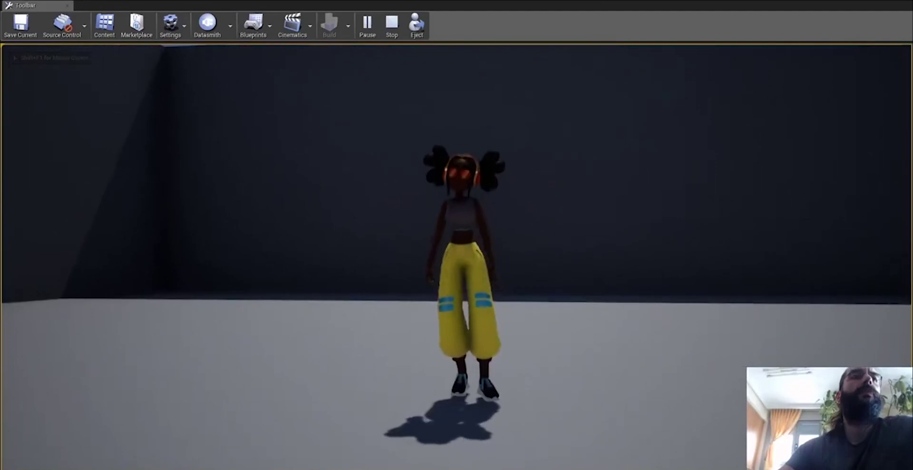
key("space")
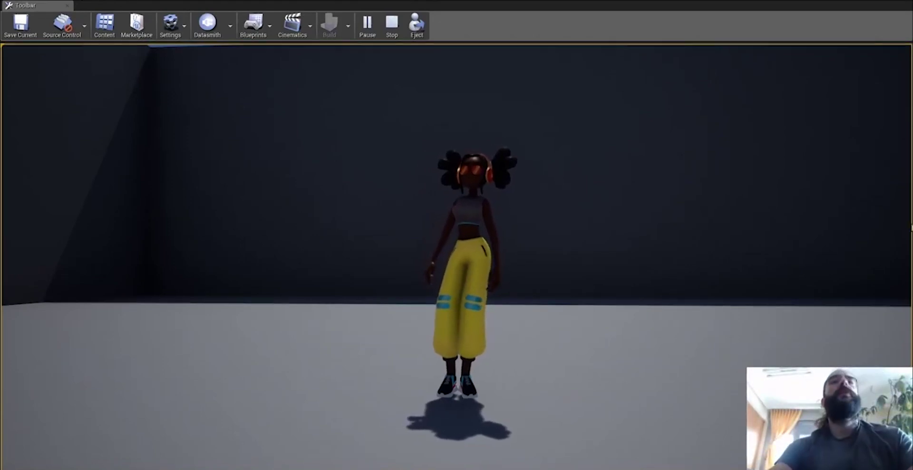
key("Escape")
Step: Open the landing state in the ABP_michelle state machine and turn off Loop Animation for its Play jump_landing node
left_click_drag(912, 98, 623, 103)
left_click(637, 110)
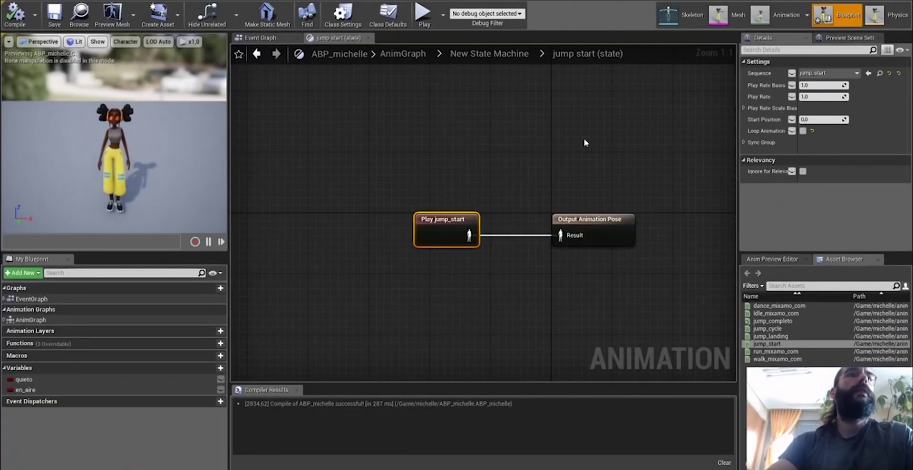
left_click(257, 53)
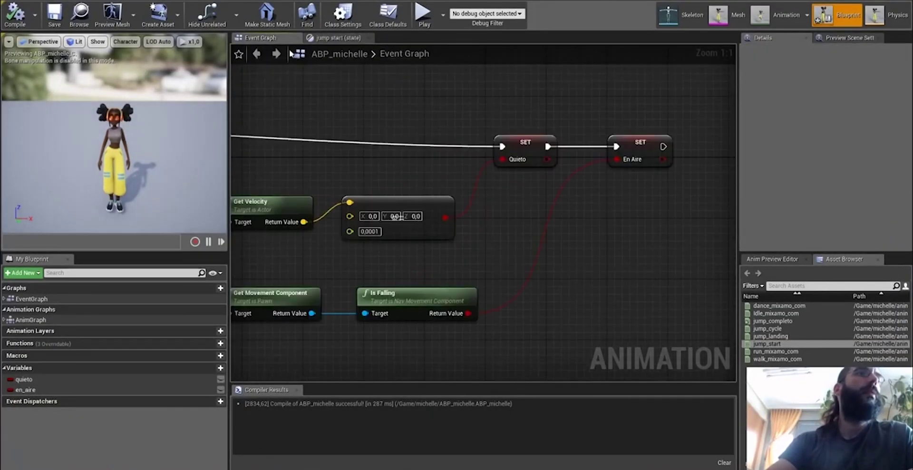
left_click(275, 54)
left_click(257, 54)
right_click_drag(571, 226, 546, 126)
double_click(498, 225)
left_click(475, 231)
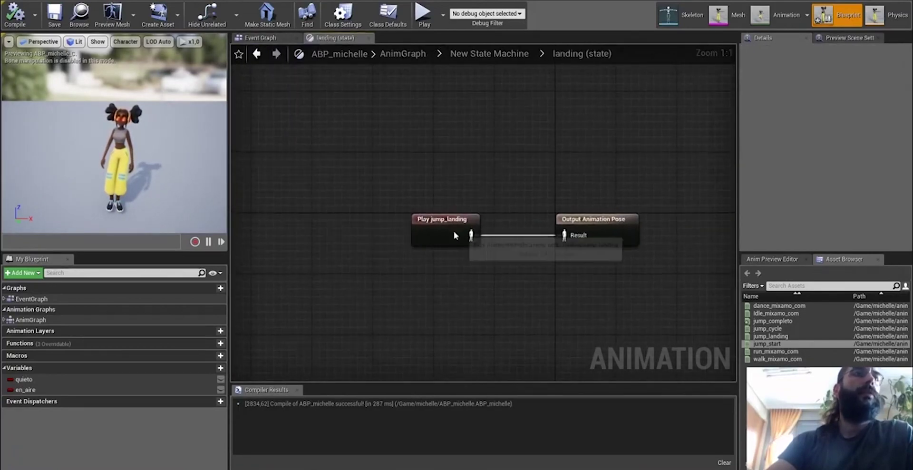
left_click(804, 131)
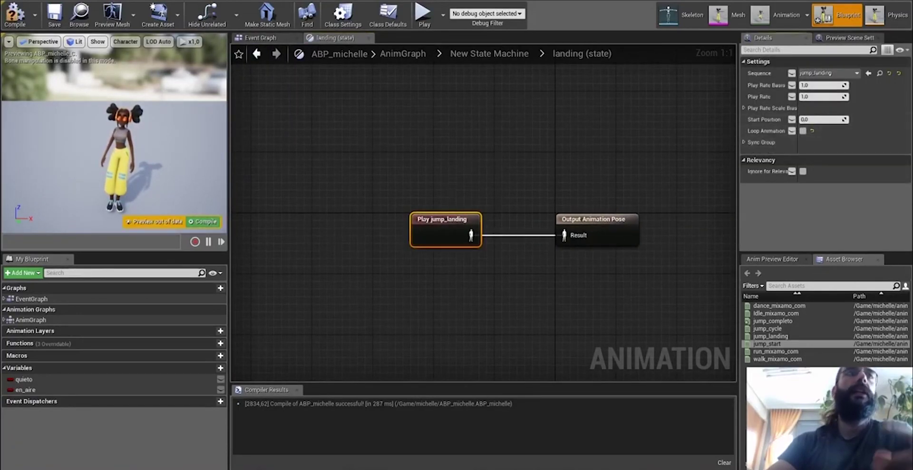
Step: Play the level and make the character jump several times to check the non-looping landing animation
left_click_drag(547, 2, 912, 103)
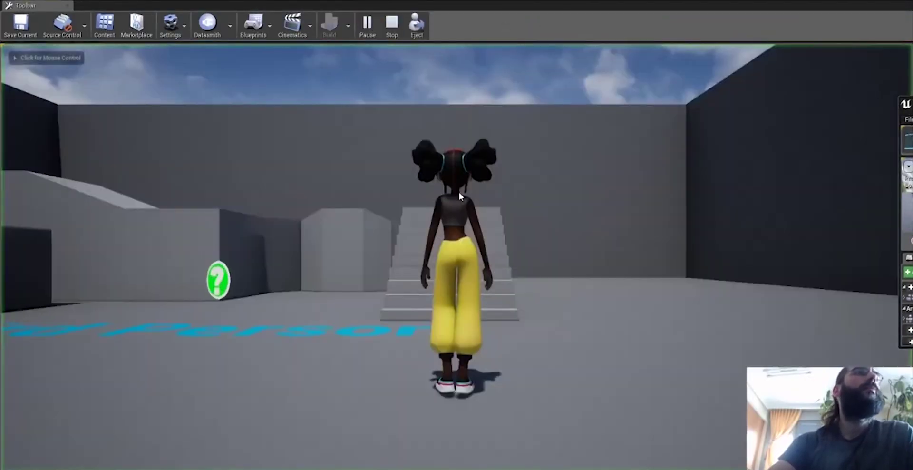
left_click(459, 192)
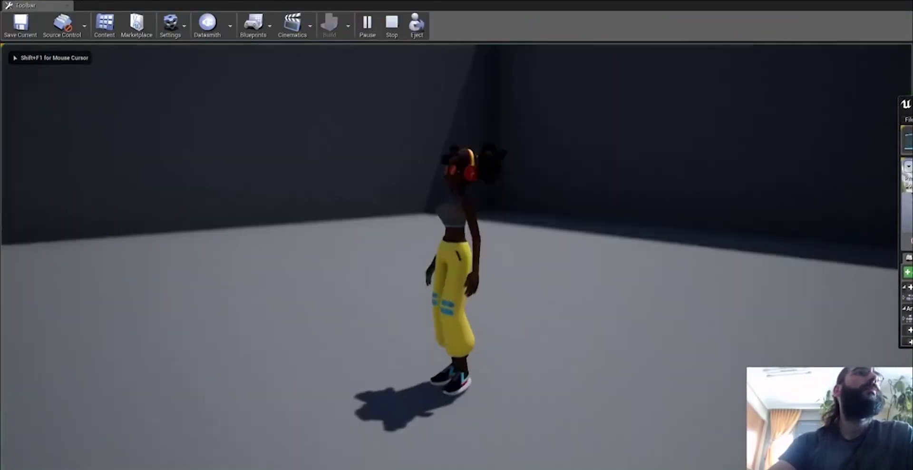
key("space")
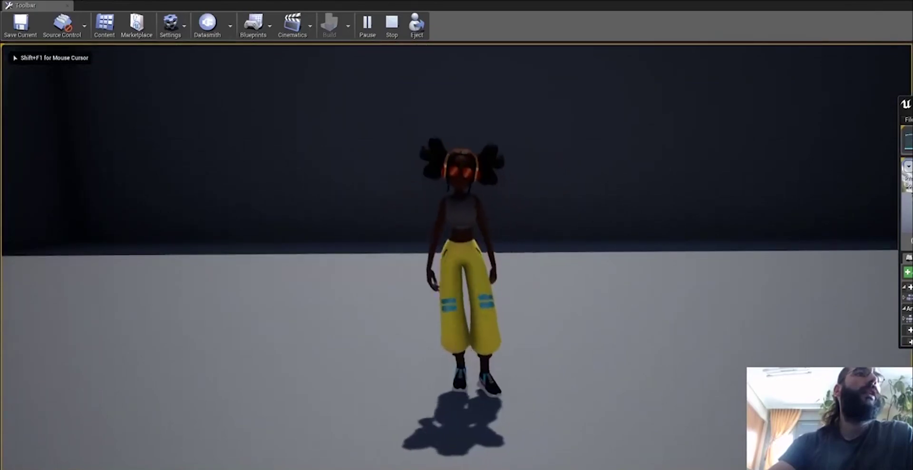
key("space")
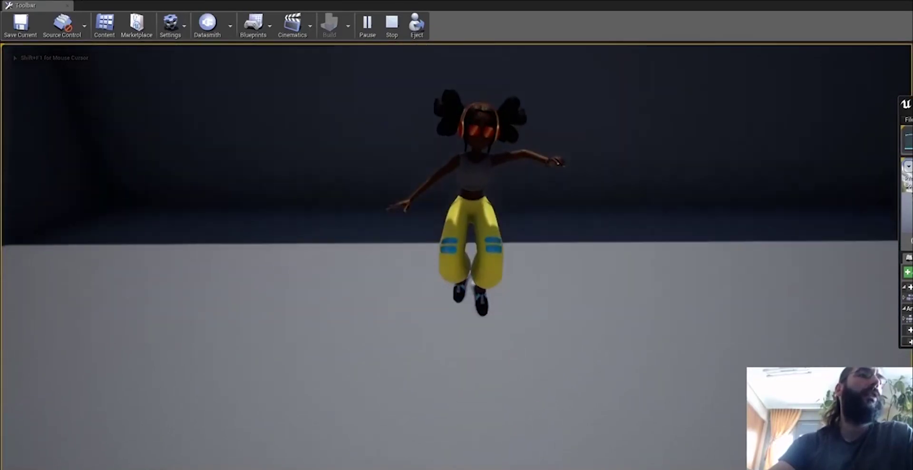
key("space")
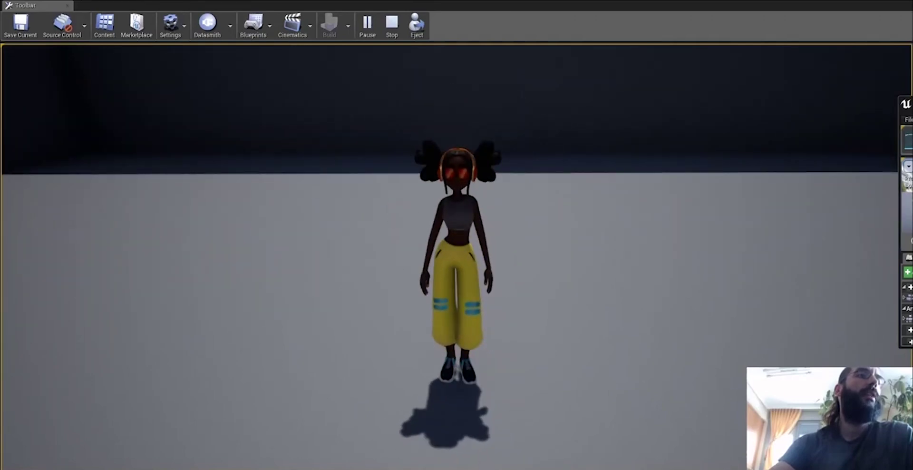
Step: Make one last test jump, end the play session, and return to the New State Machine graph in ABP_michelle
key("space")
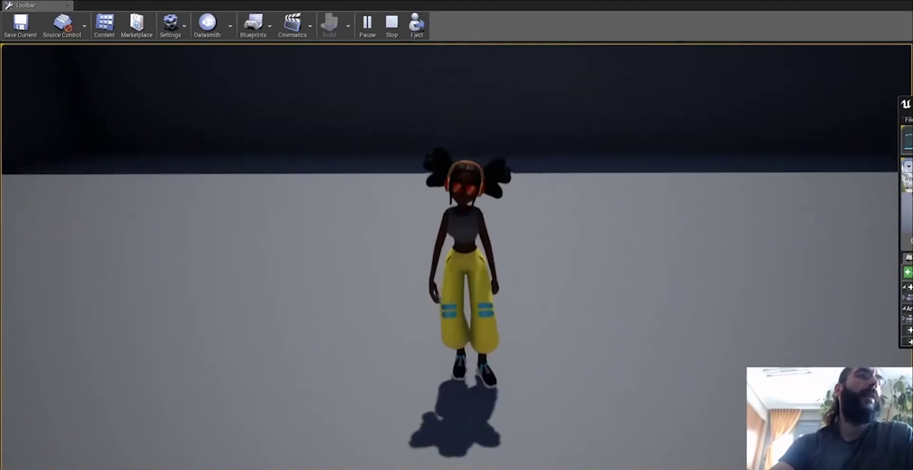
key("Escape")
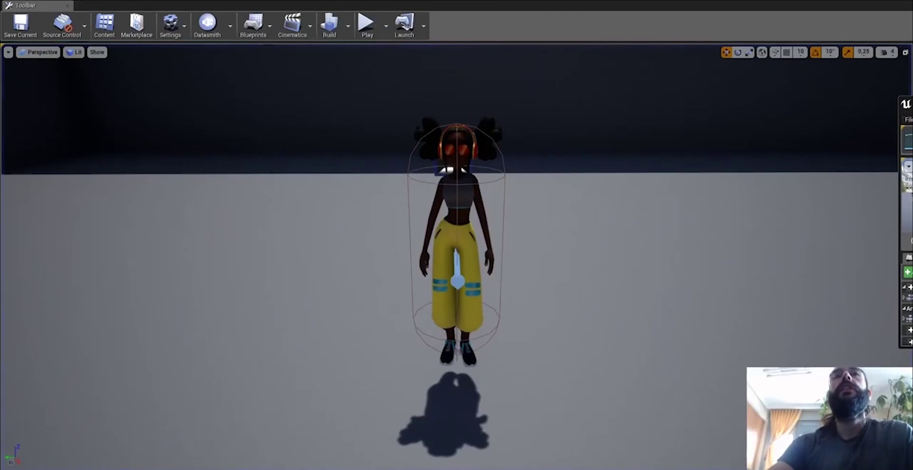
left_click_drag(912, 101, 685, 96)
left_click(712, 96)
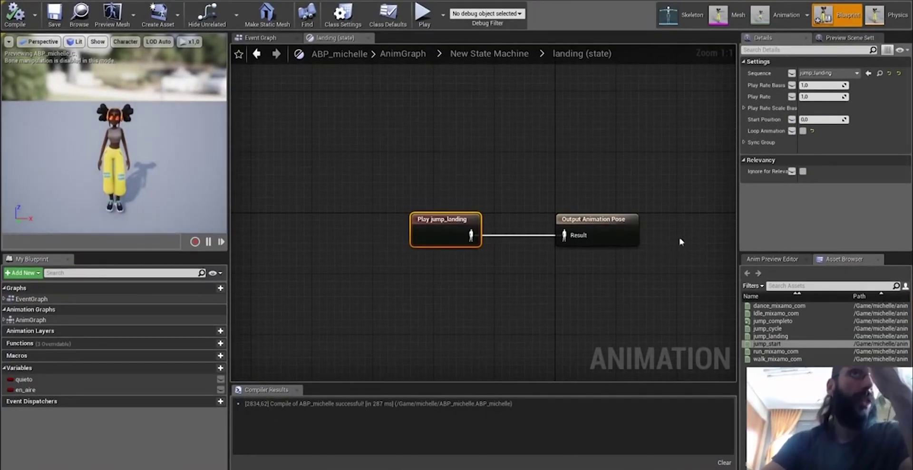
left_click(258, 55)
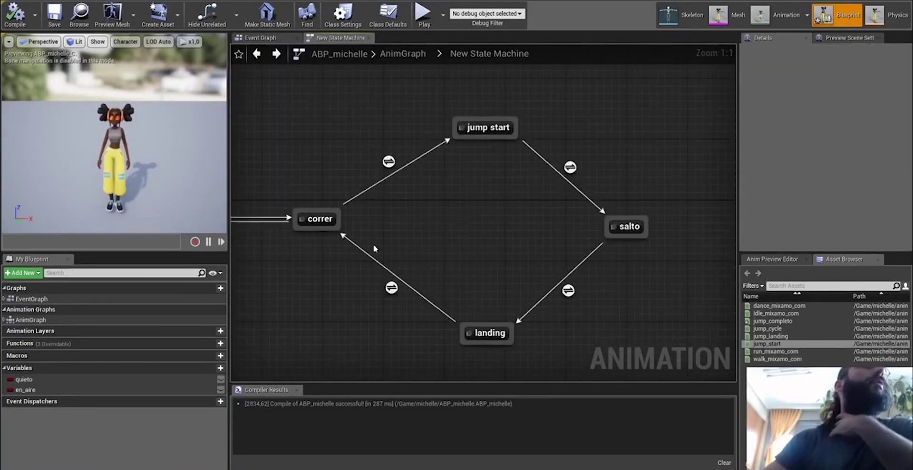
Step: Examine the jump start and landing states and the blend duration of the transition from jump start to salto
left_click(493, 128)
left_click(493, 333)
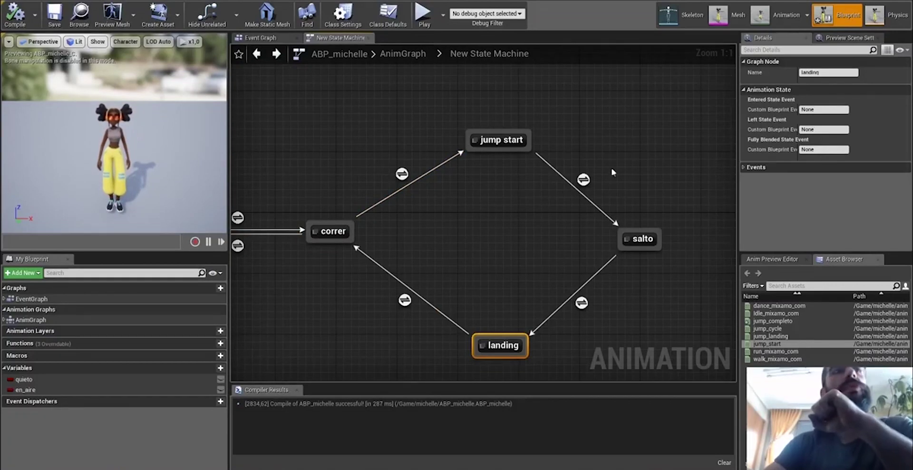
left_click_drag(565, 212, 566, 212)
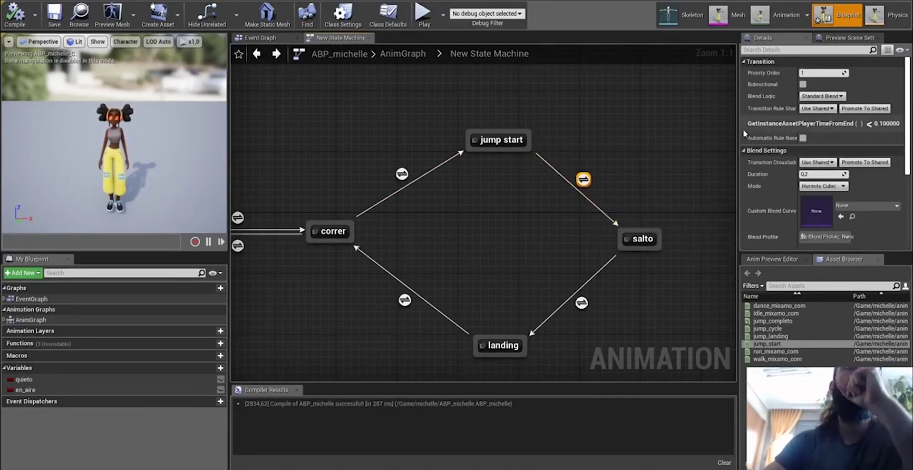
left_click_drag(739, 115, 697, 114)
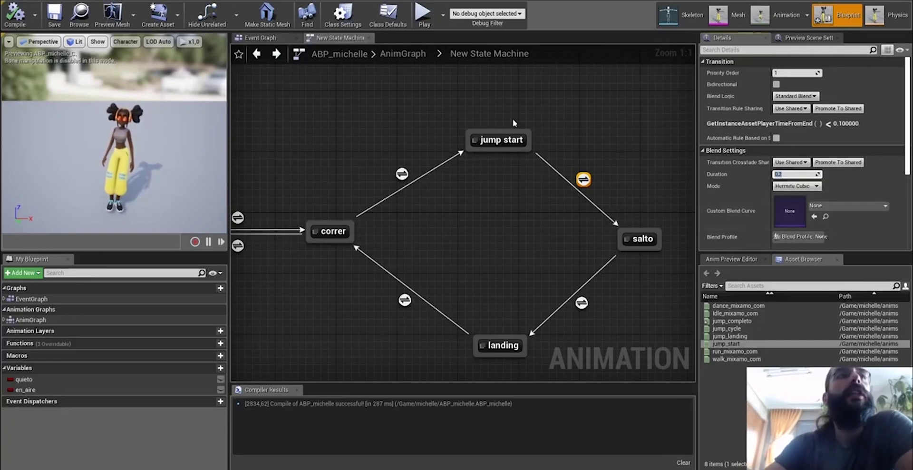
left_click_drag(486, 175, 486, 179)
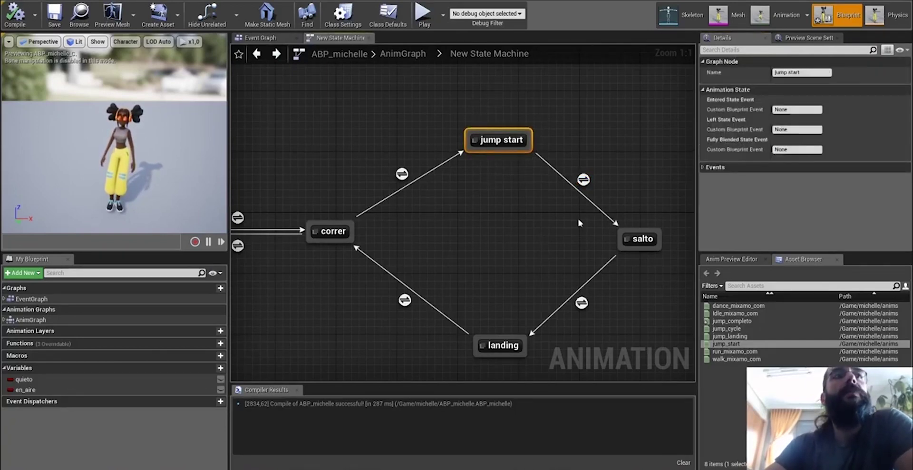
left_click_drag(579, 223, 686, 274)
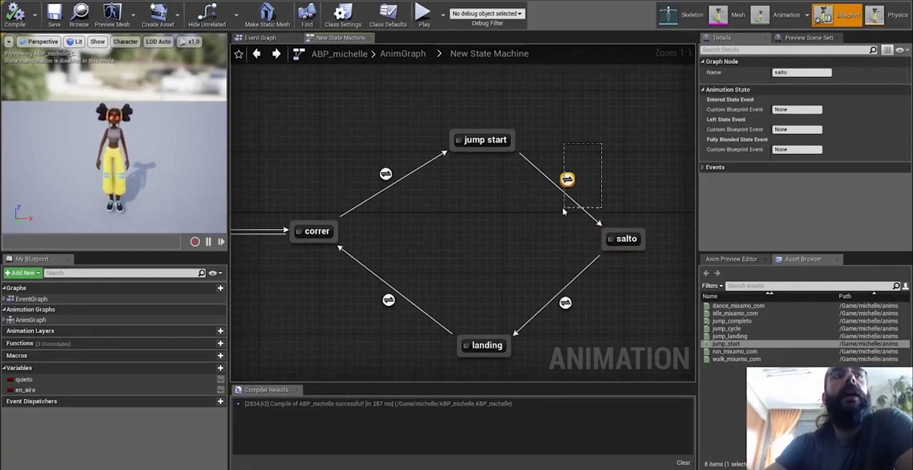
left_click_drag(562, 211, 576, 182)
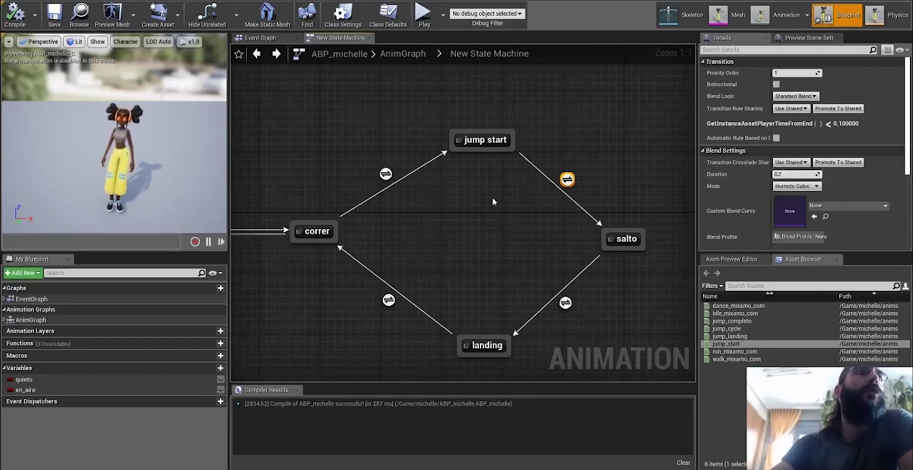
Step: In the jump start to salto rule, set the jump_start Time Remaining threshold to 0.2 and return to the state machine
double_click(567, 180)
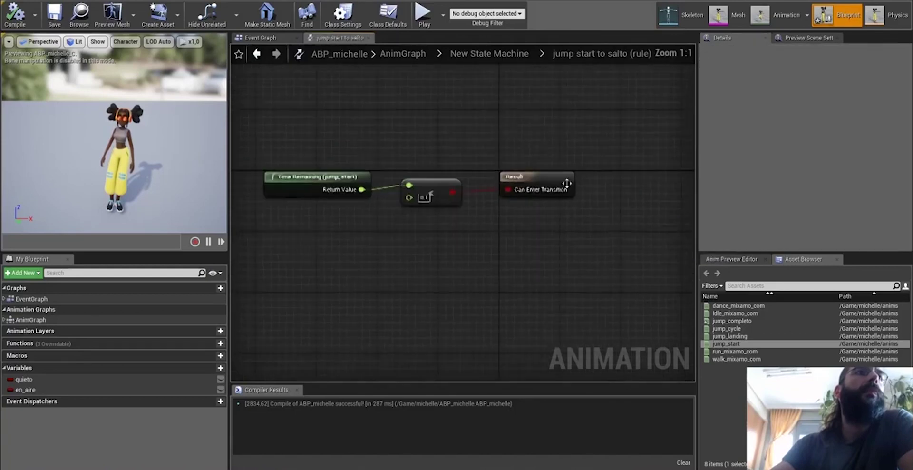
left_click_drag(393, 226, 346, 220)
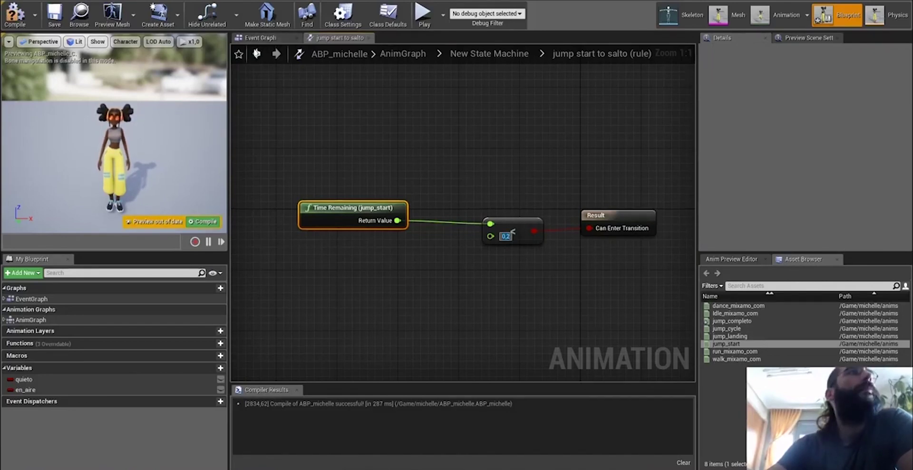
left_click(254, 54)
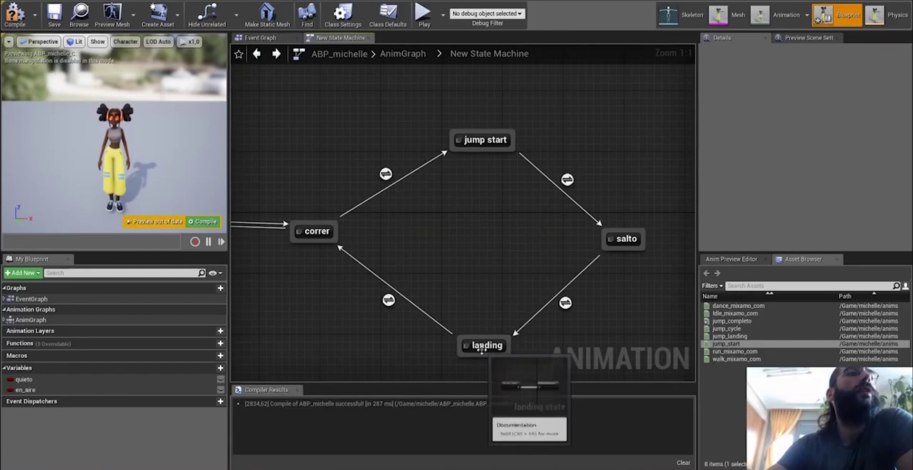
Step: Set the jump_landing Time Remaining threshold to 0.2 in the landing to correr rule, and compare it with the transition's blend duration
left_click(498, 345)
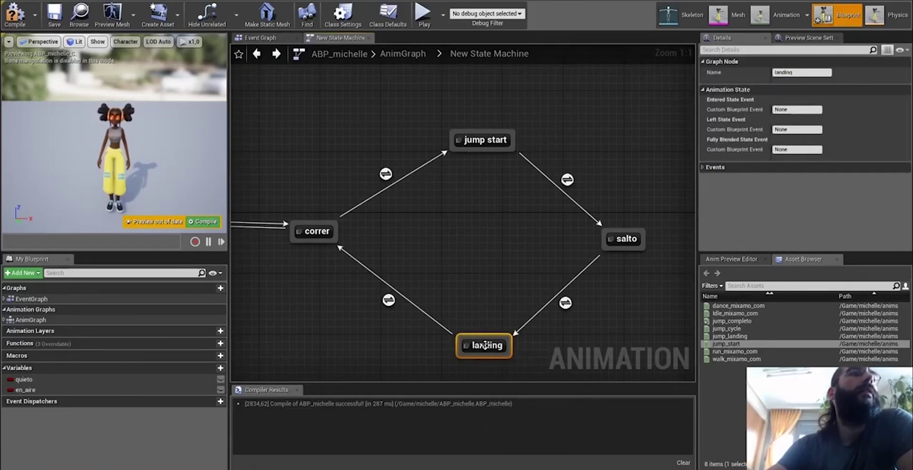
double_click(389, 300)
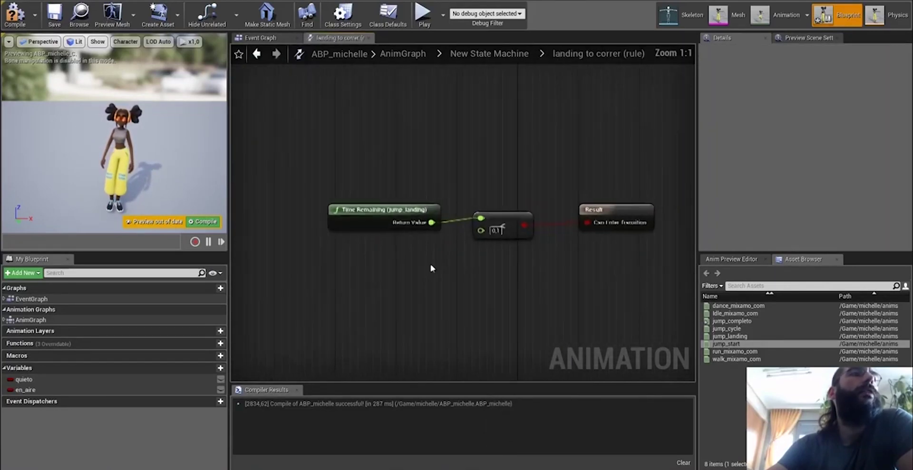
key("BackSpace")
type("2")
key("Return")
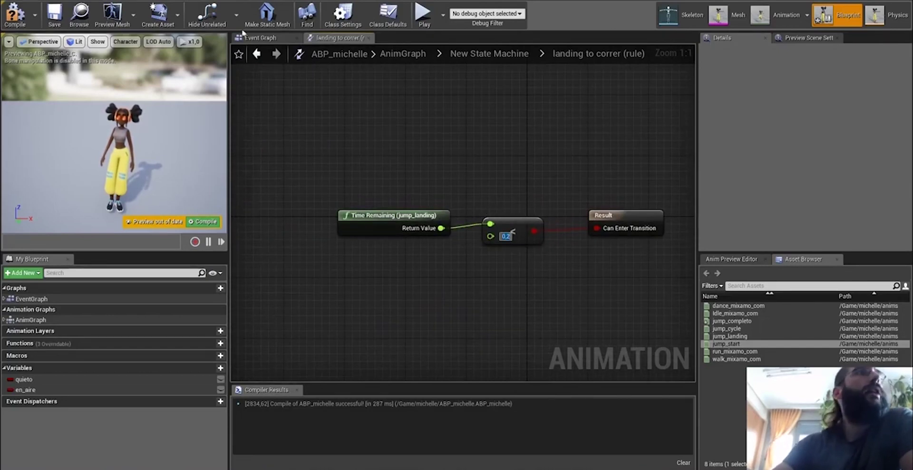
left_click(264, 55)
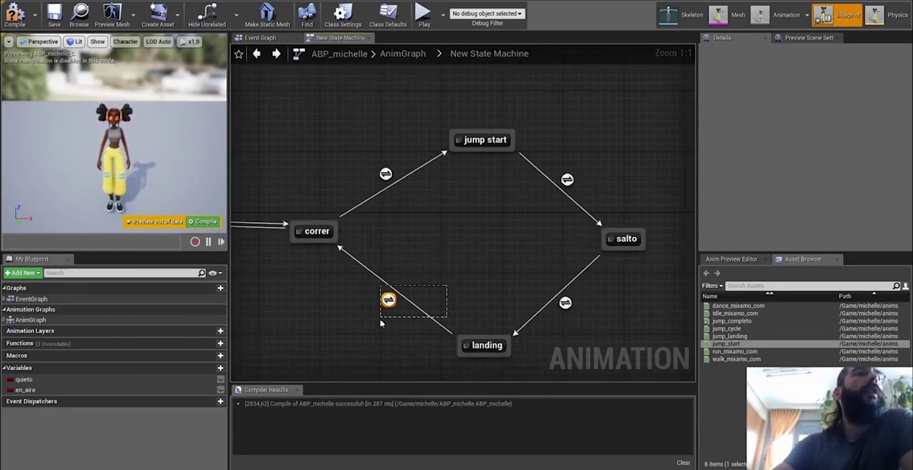
left_click_drag(380, 323, 381, 322)
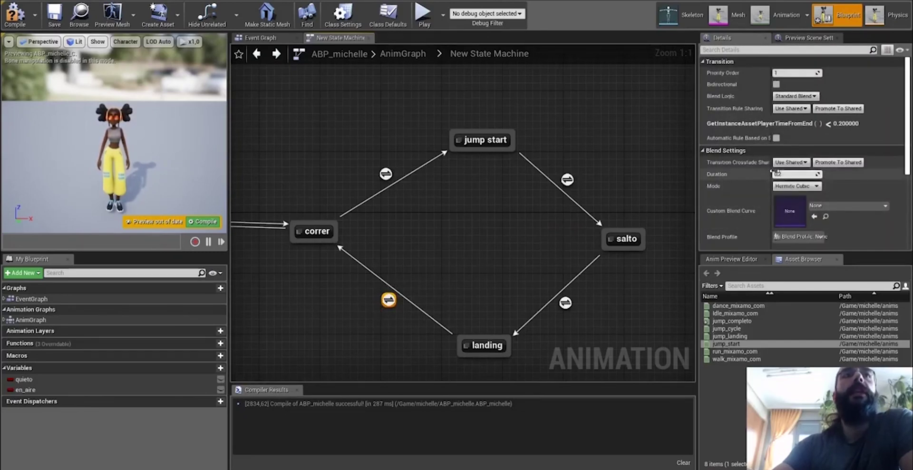
Step: Play the level and make the standing character jump several times to check the jump start and landing blends
left_click_drag(804, 1, 912, 104)
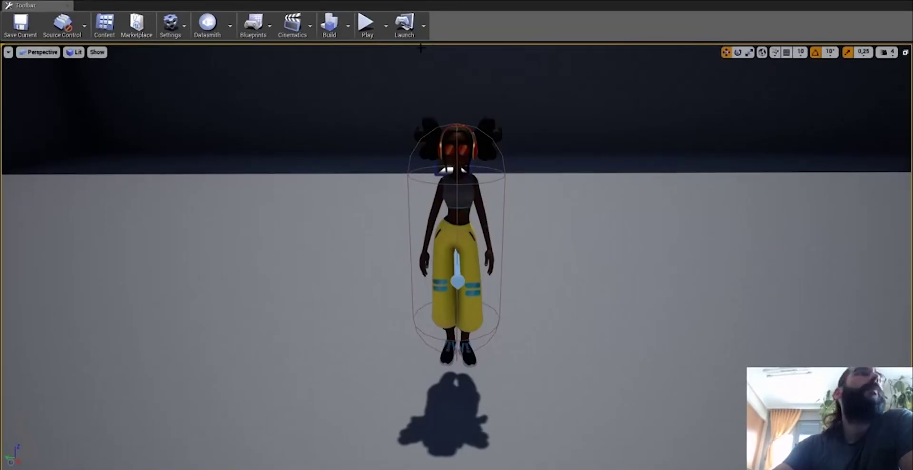
left_click(367, 24)
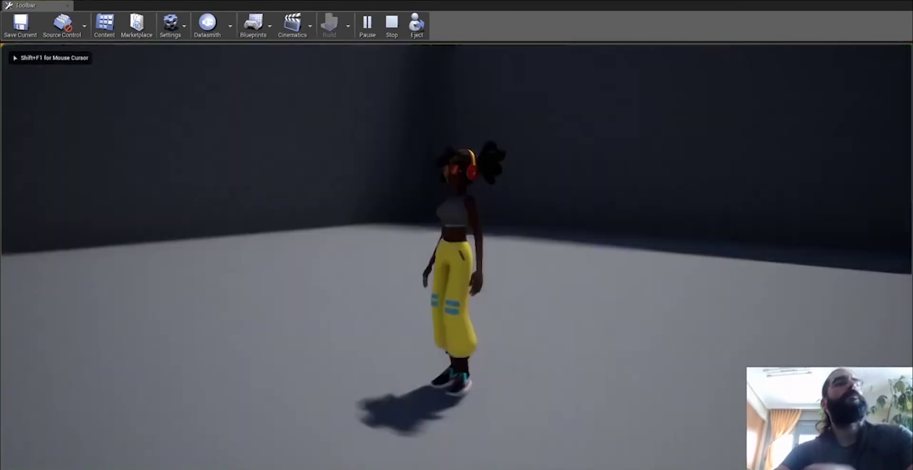
key("space")
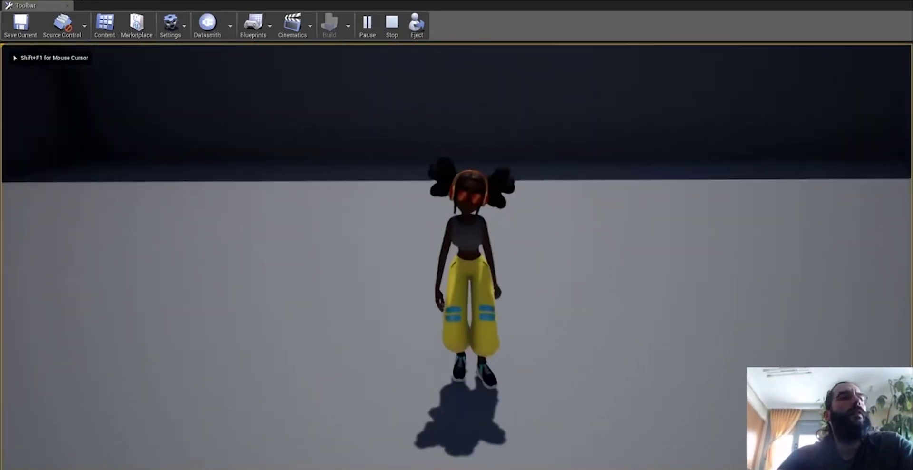
key("space")
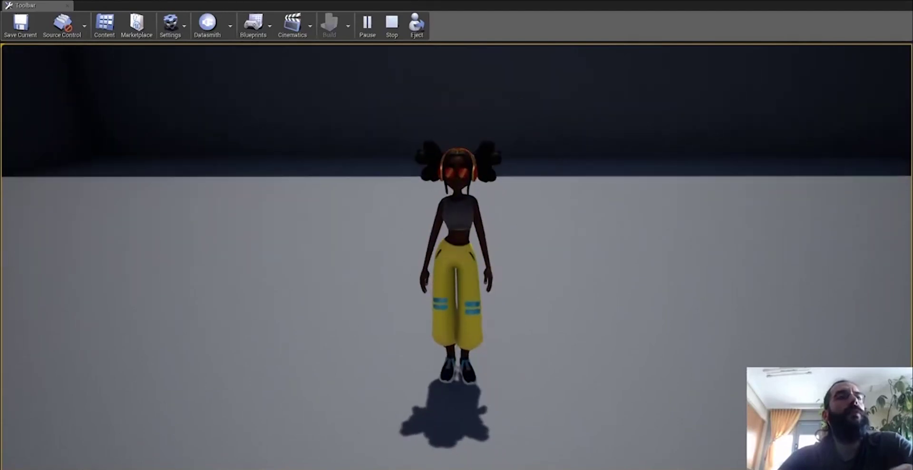
key("space")
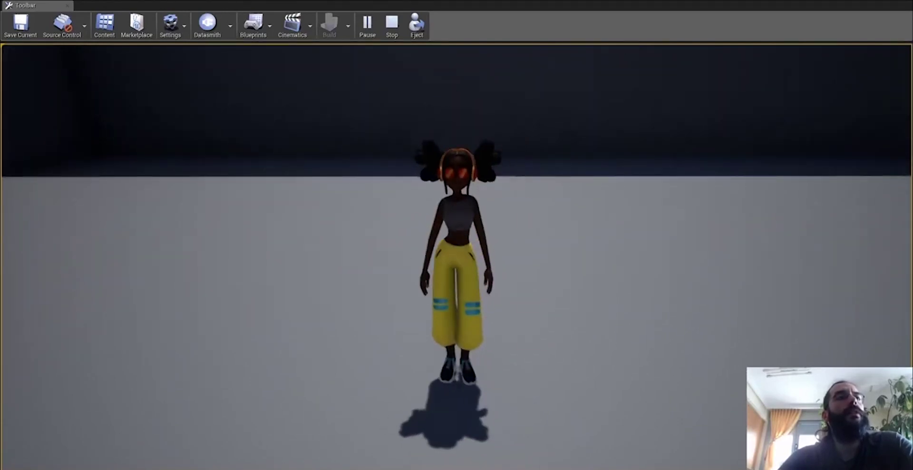
key("space")
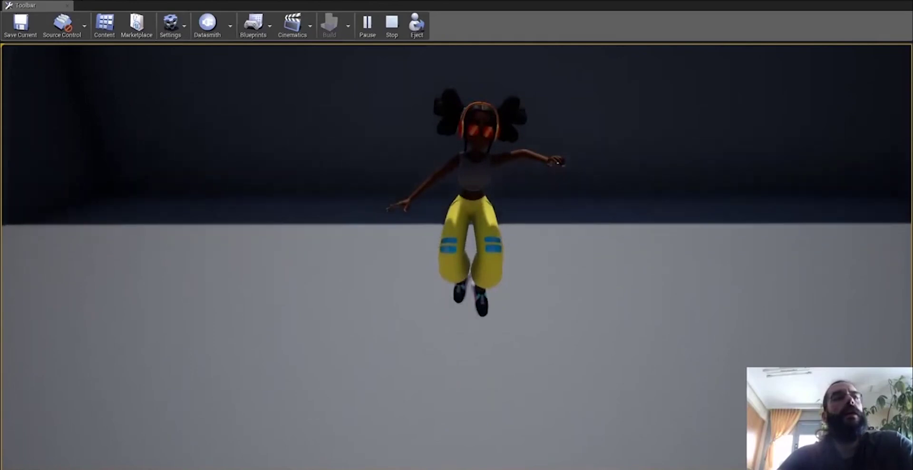
Step: Run the character around the level in different directions, with repeated jumps, to check the blends between running, jumping and landing
key("w")
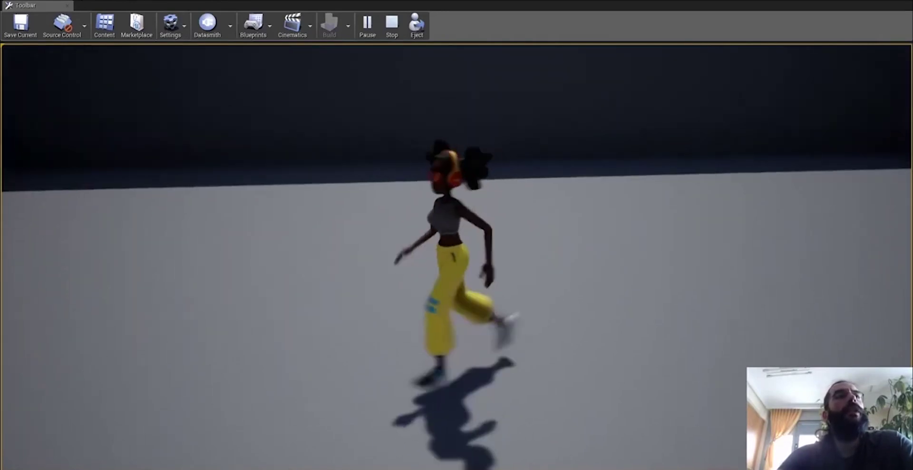
key("a")
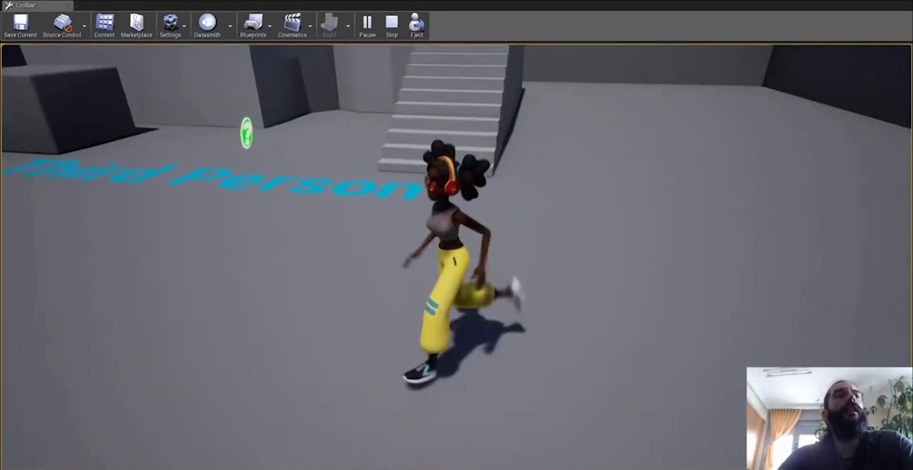
key("s")
key("d")
key("s")
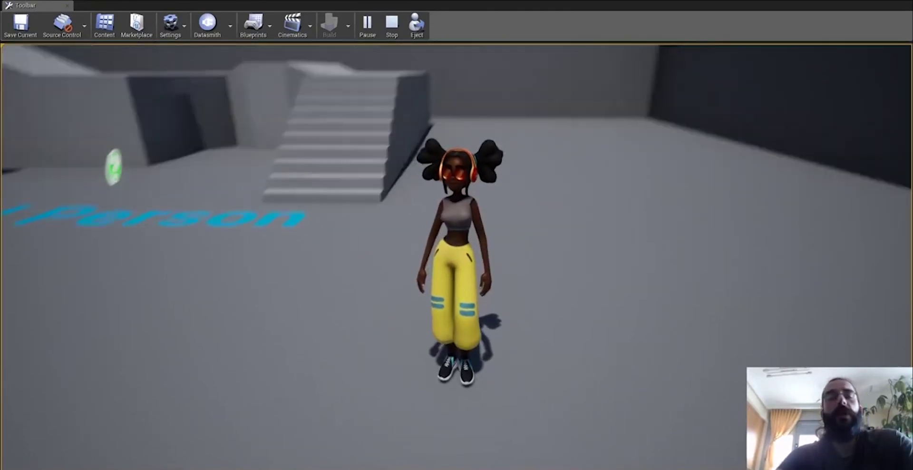
key("w")
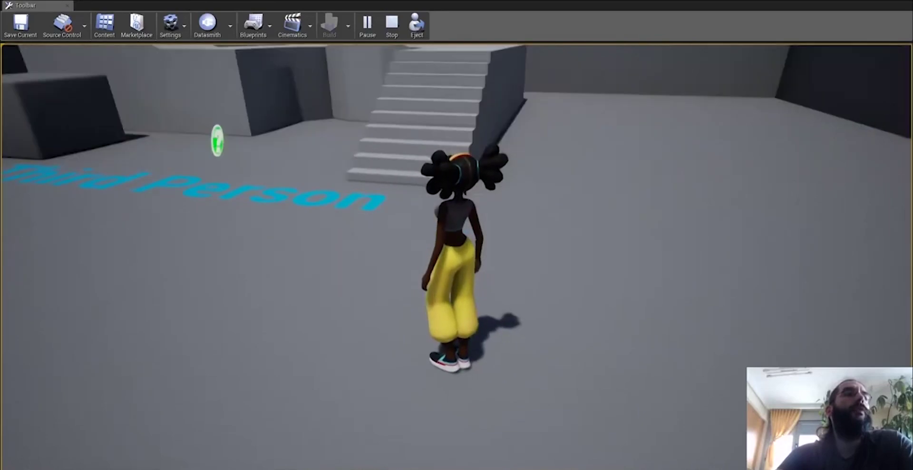
key("space")
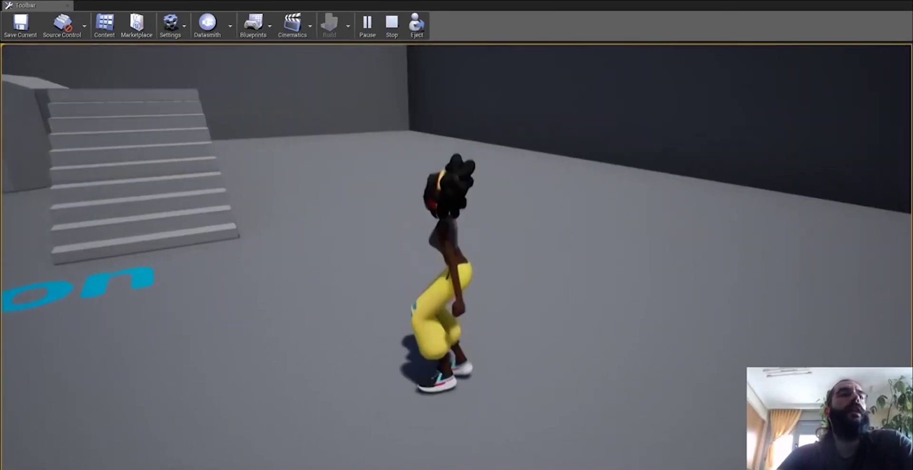
key("a")
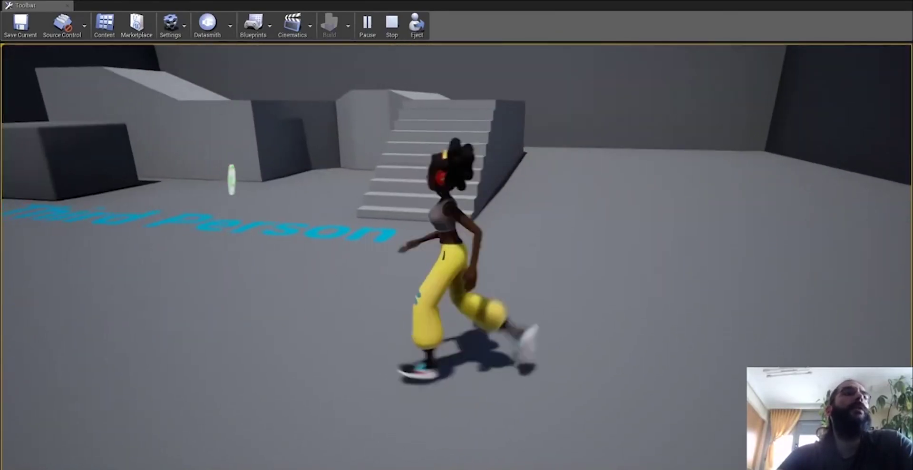
key("space")
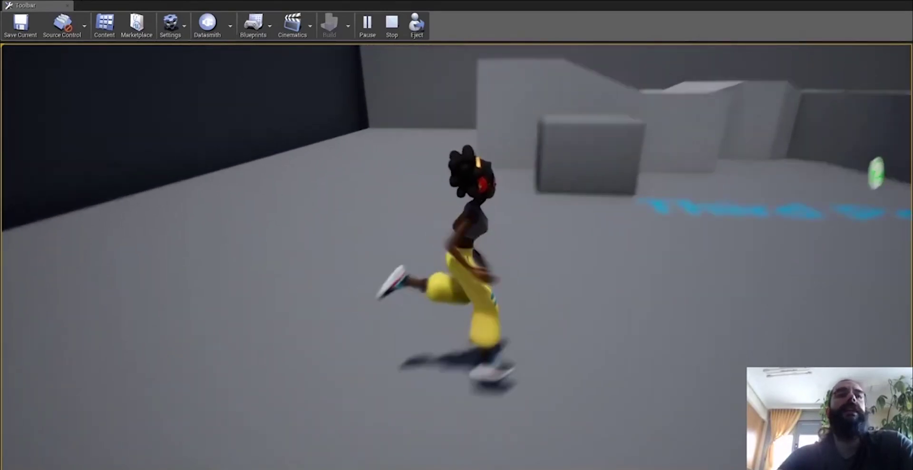
key("space")
key("d")
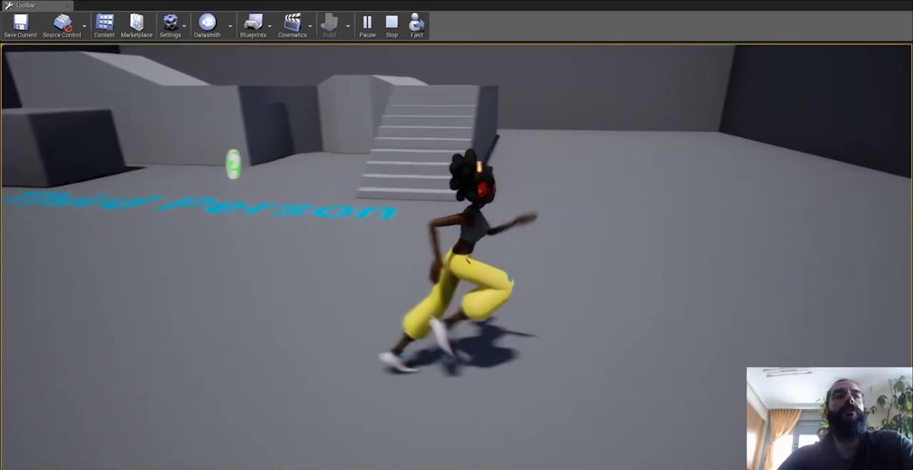
key("space")
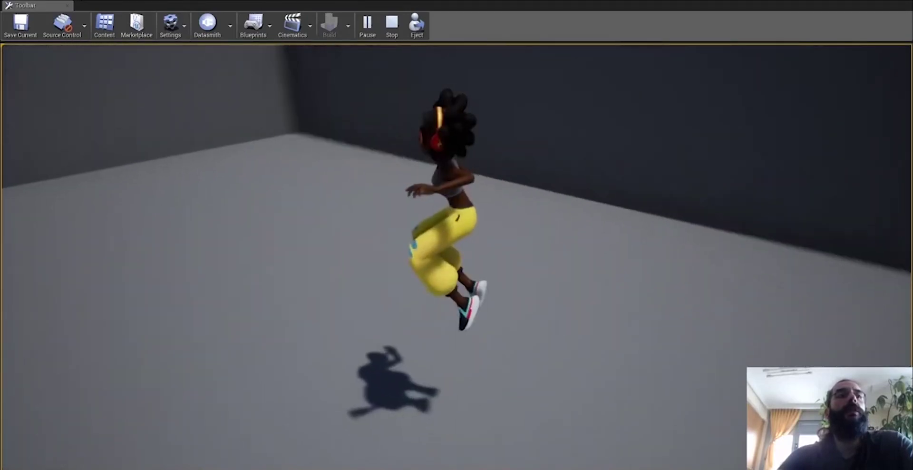
key("a")
key("d")
key("space")
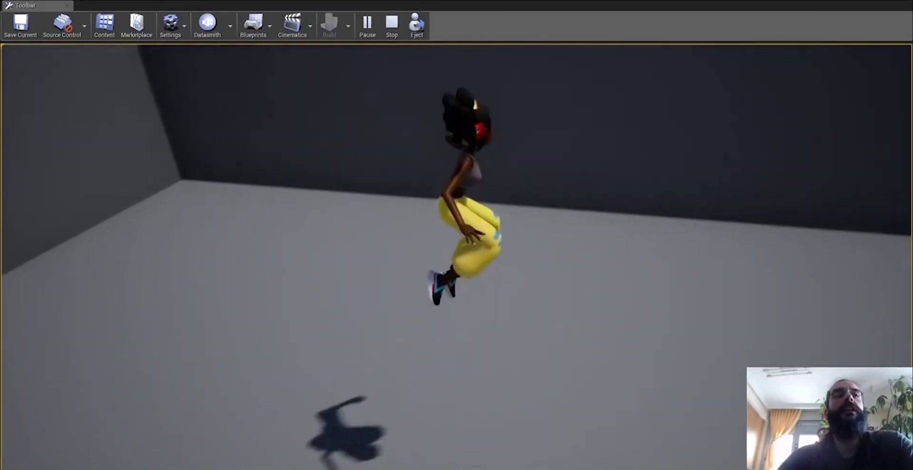
key("d")
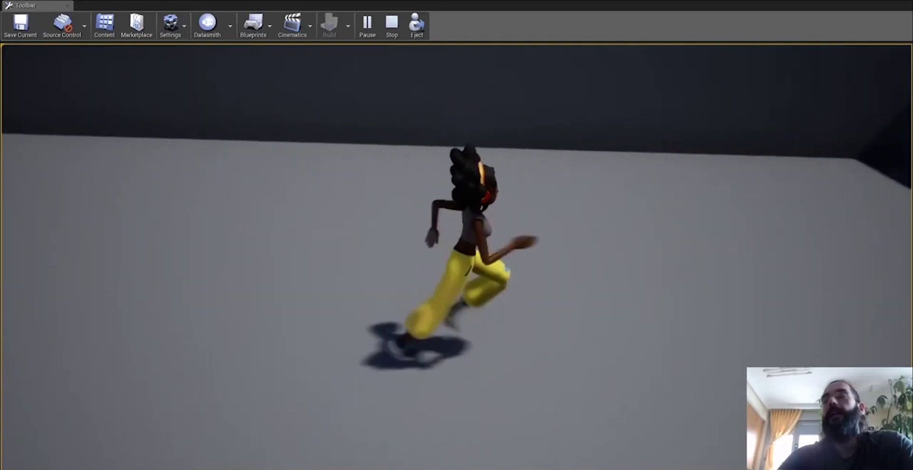
Step: Stop the play session, return to the animation blueprint, and set the Play jump_landing node's Play Rate to 2.0 in the landing state
key("Escape")
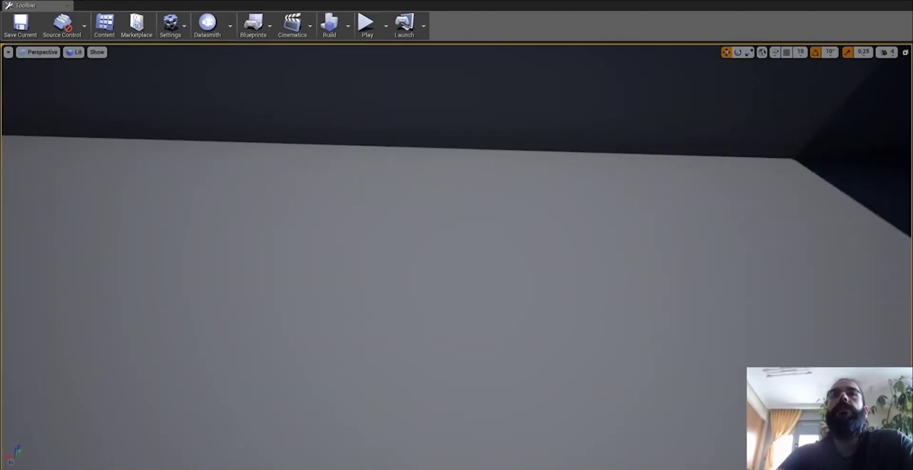
left_click_drag(744, 108, 569, 130)
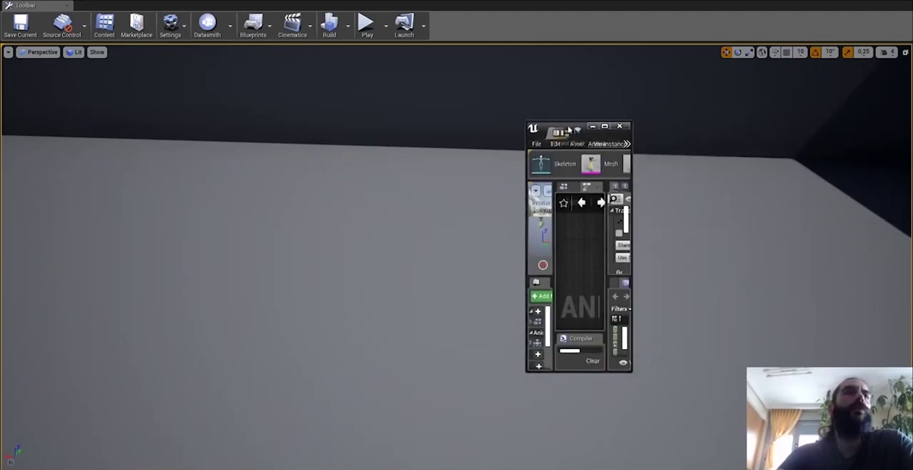
left_click(604, 127)
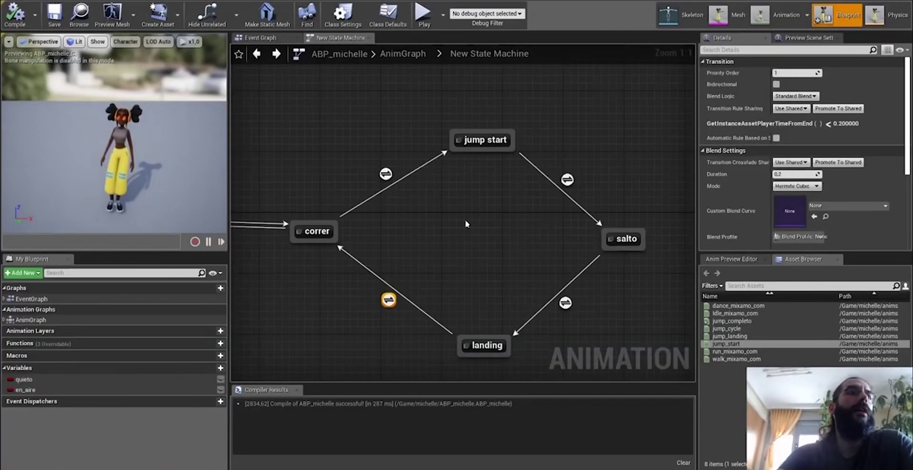
double_click(484, 344)
left_click(411, 225)
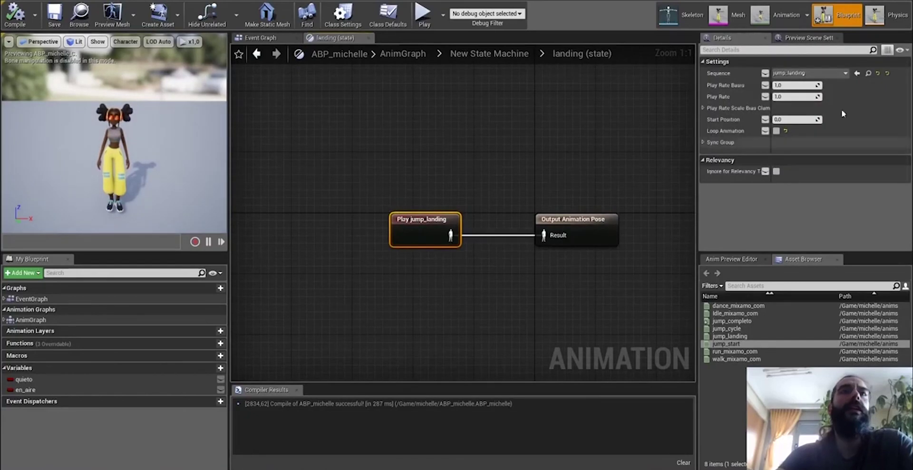
left_click(801, 98)
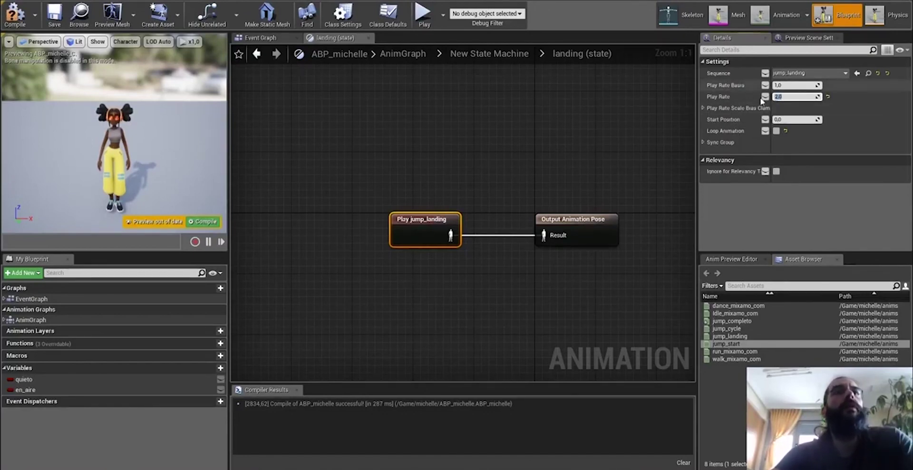
Step: Play the level and make the standing character jump several times to check the faster landing
mouse_move(494, 1)
left_mouse_down()
mouse_move(513, 38)
mouse_move(513, 0)
left_mouse_up()
left_click(366, 23)
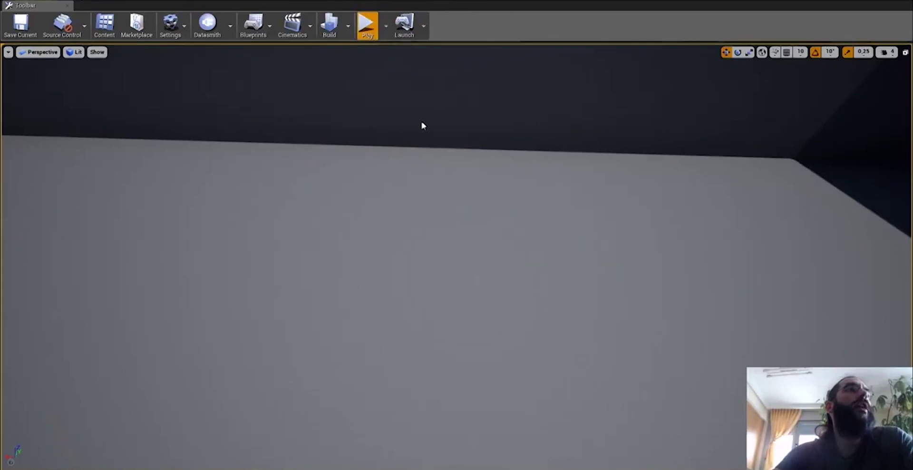
key("space")
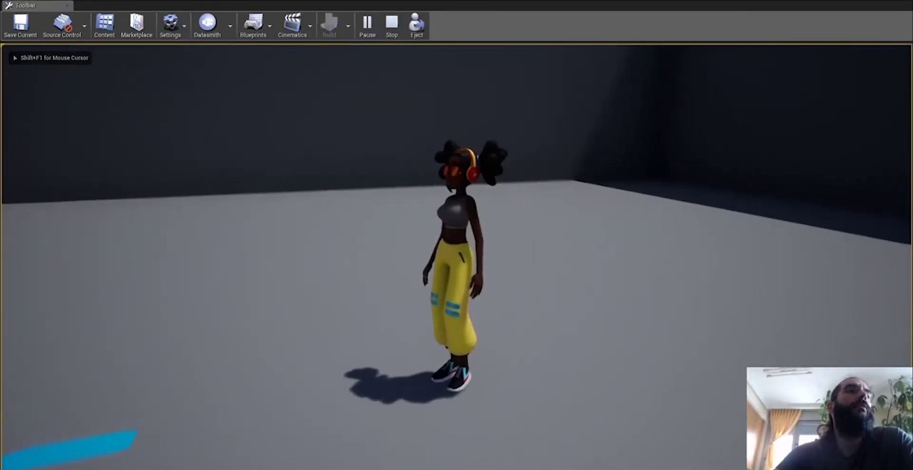
key("space")
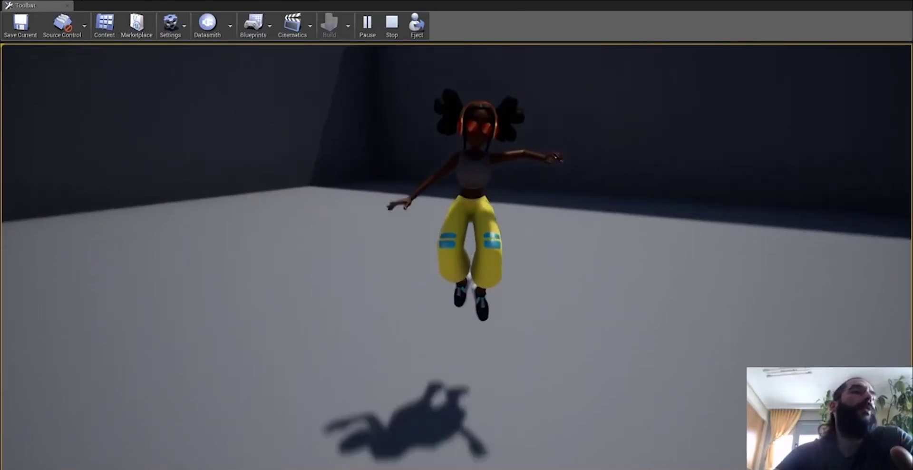
key("space")
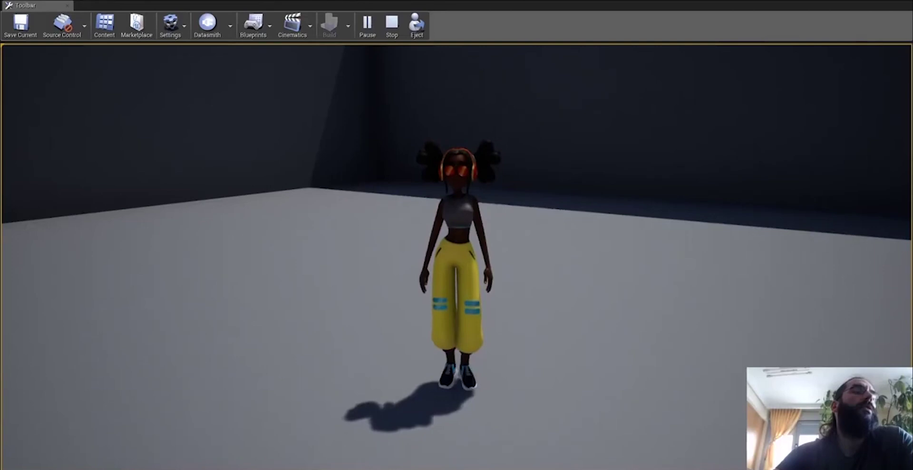
Step: Run the character sideways with repeated jumps to check the landing while moving, and stop the play session
key("d")
key("space")
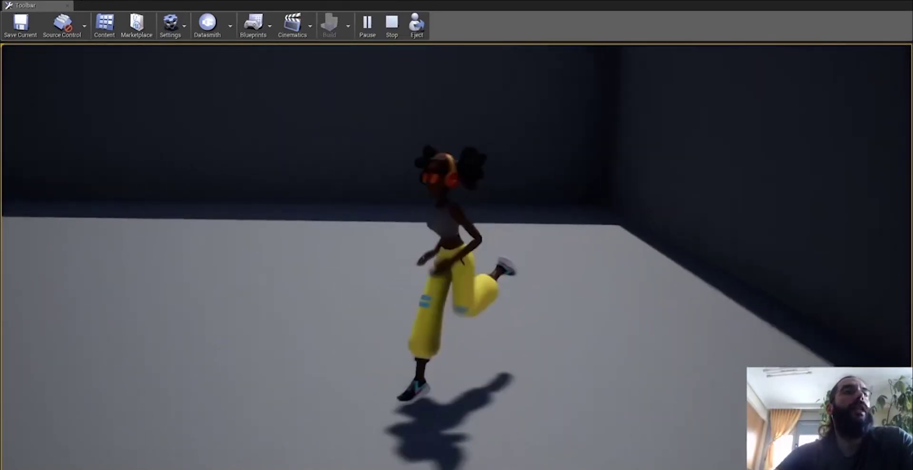
key("space")
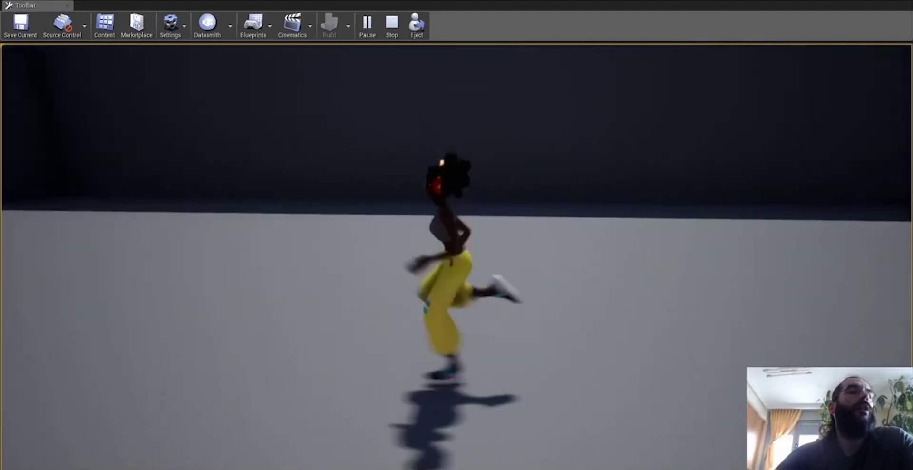
key("space")
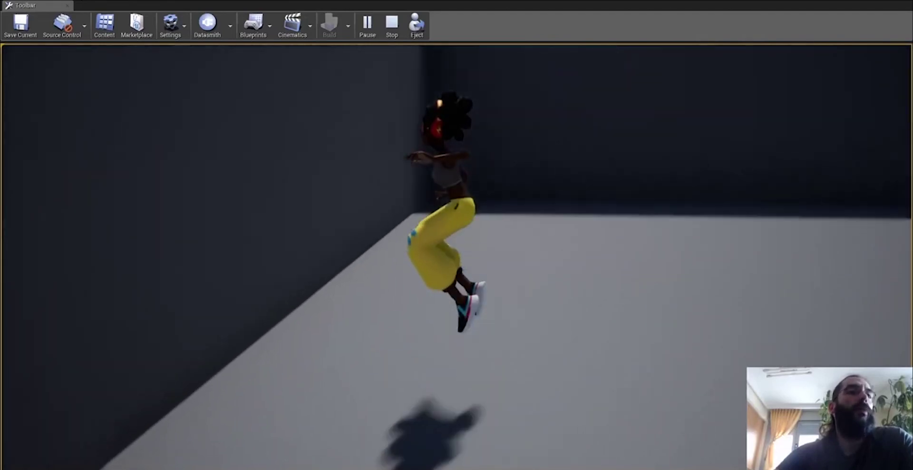
key("space")
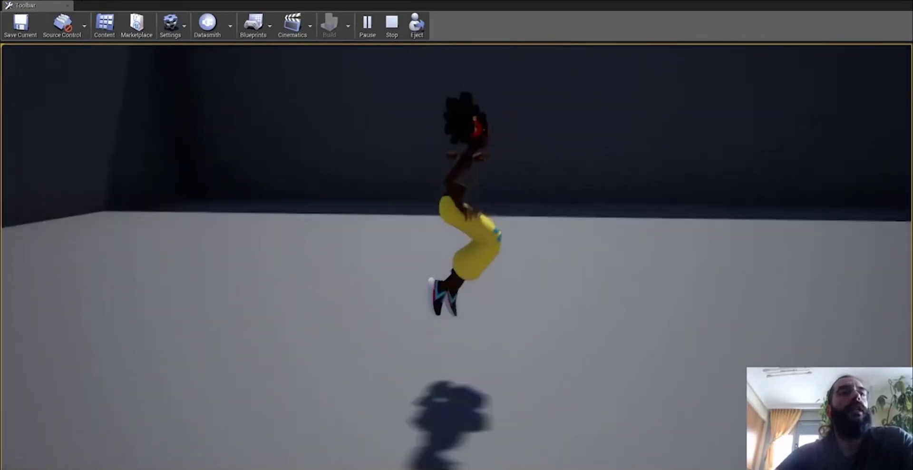
key("Escape")
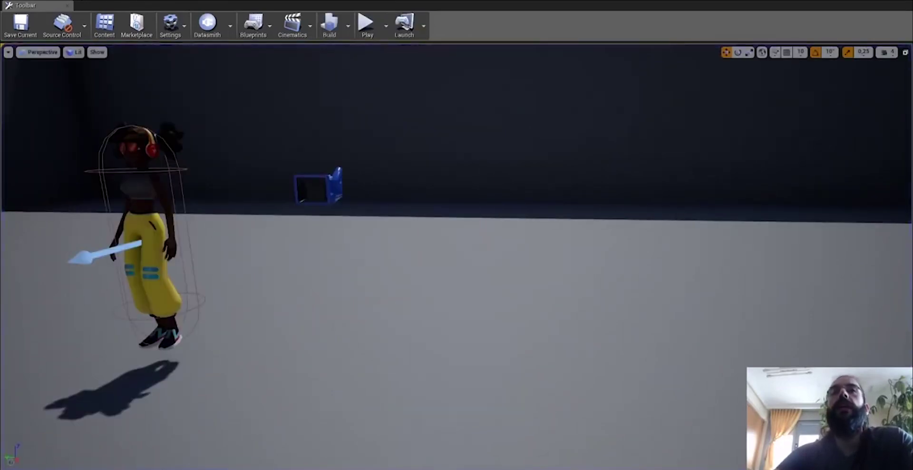
Step: Open the jump_landing animation from the michelle anims folder to examine it
left_click_drag(906, 119, 626, 150)
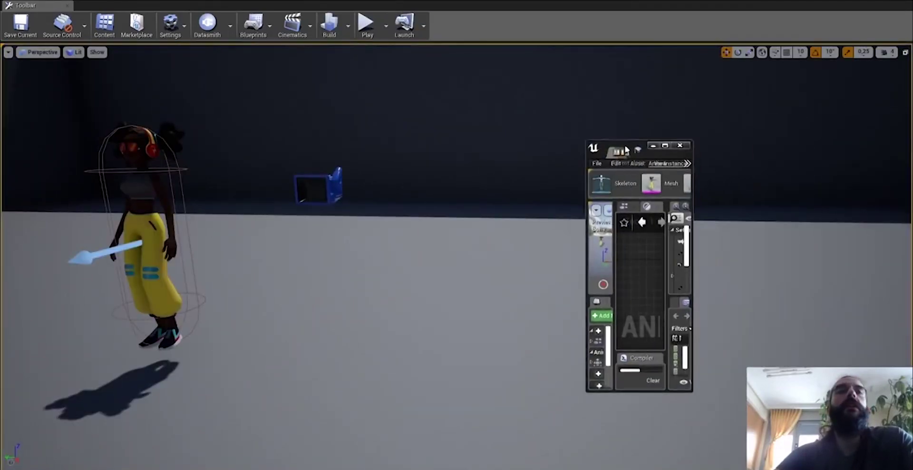
left_click(665, 146)
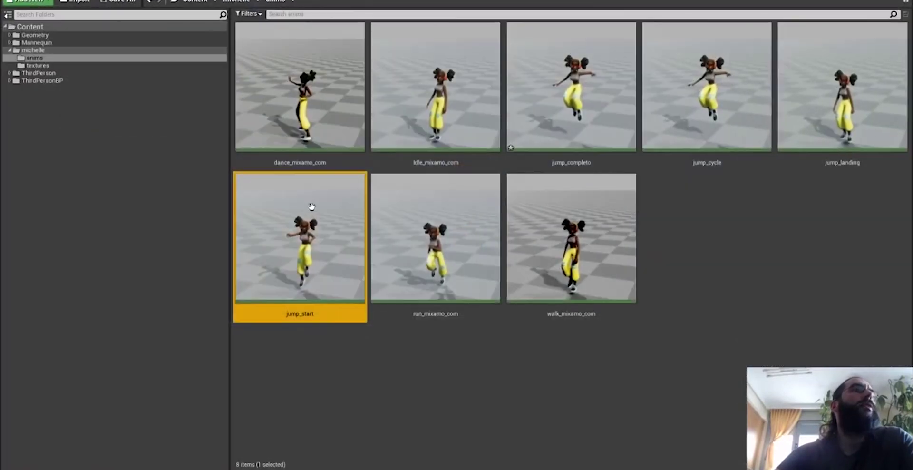
left_click(861, 127)
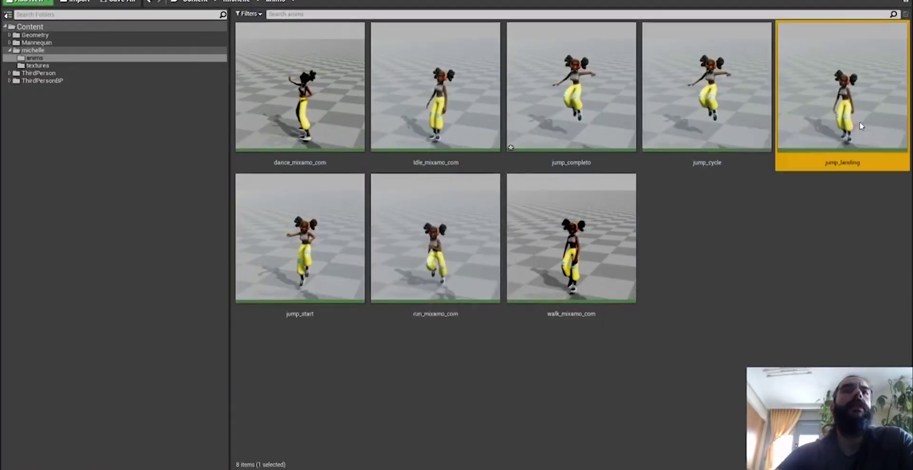
double_click(861, 127)
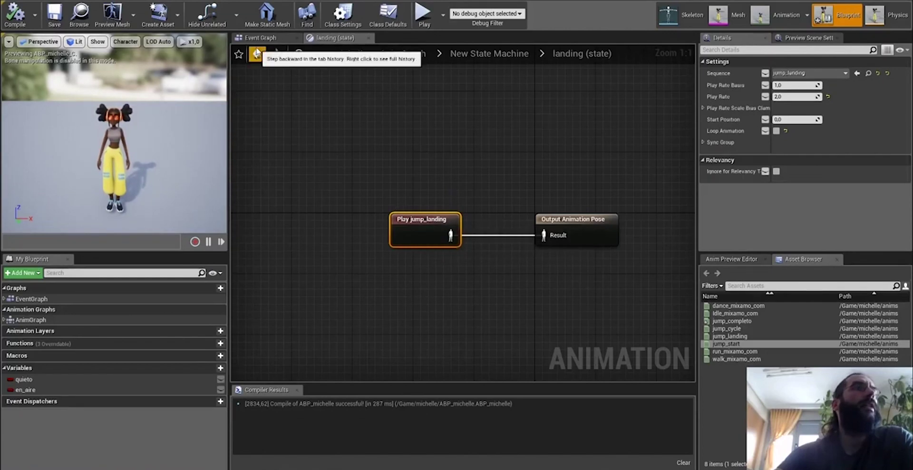
Step: Return to the state machine and edit the blend duration of the landing to correr transition
left_click(257, 54)
left_click(388, 299)
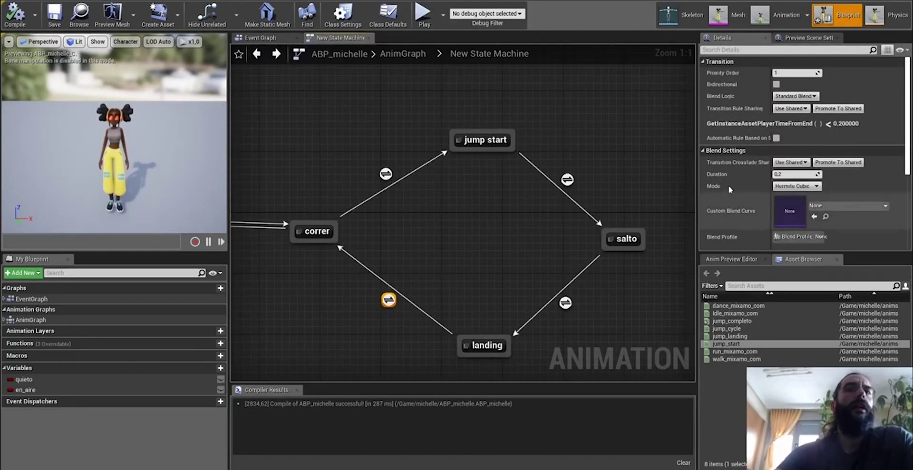
left_click(798, 174)
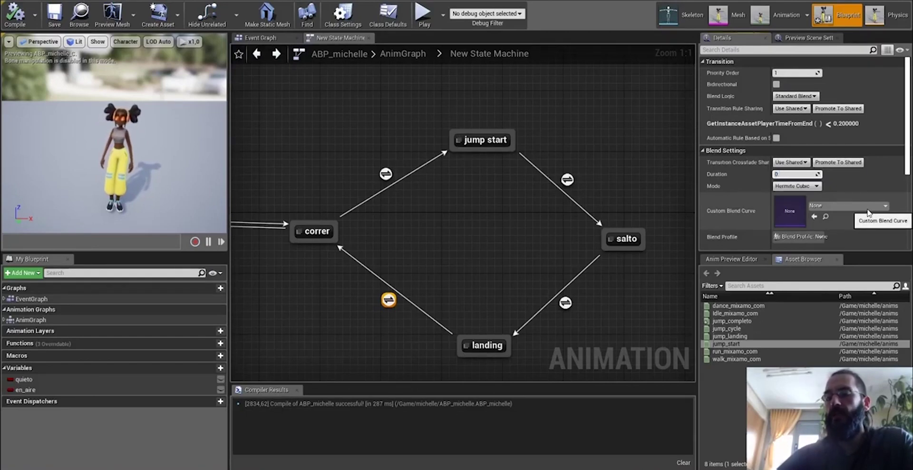
Step: Enter 0.2 as the jump_landing Time Remaining threshold in the landing to correr rule, and compile the blueprint
double_click(391, 300)
left_click(524, 231)
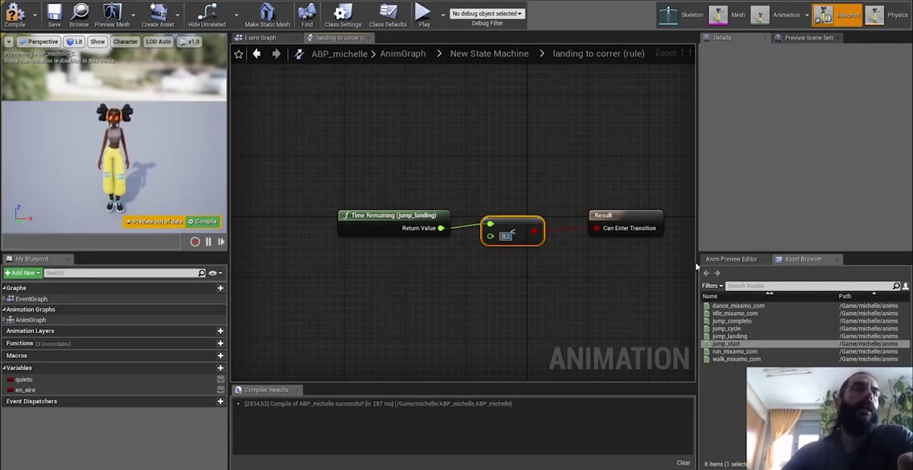
left_click(11, 24)
Step: Return to the level, play it, and run the character back and forth with jumps to check the landing blend
left_click_drag(578, 1, 912, 67)
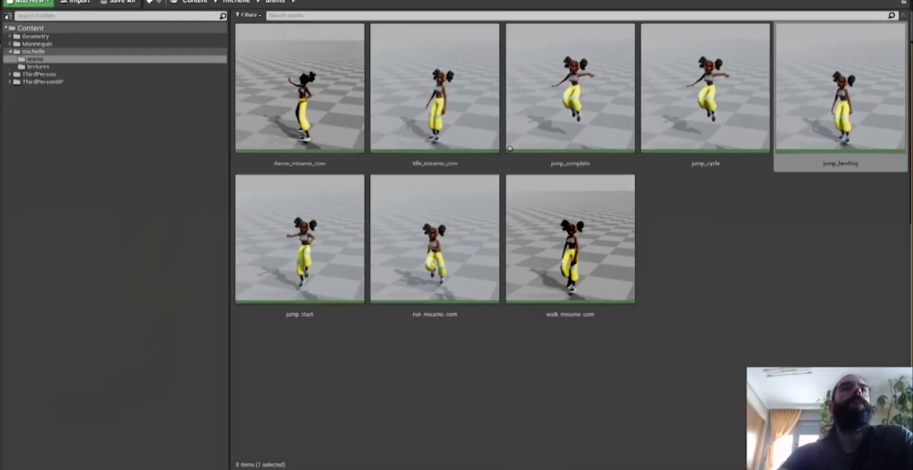
left_click(875, 1)
left_click(366, 24)
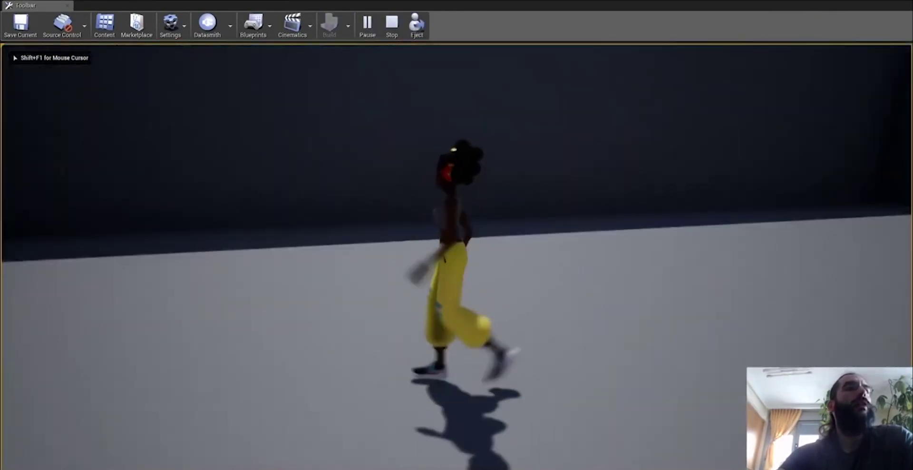
key("s")
key("d")
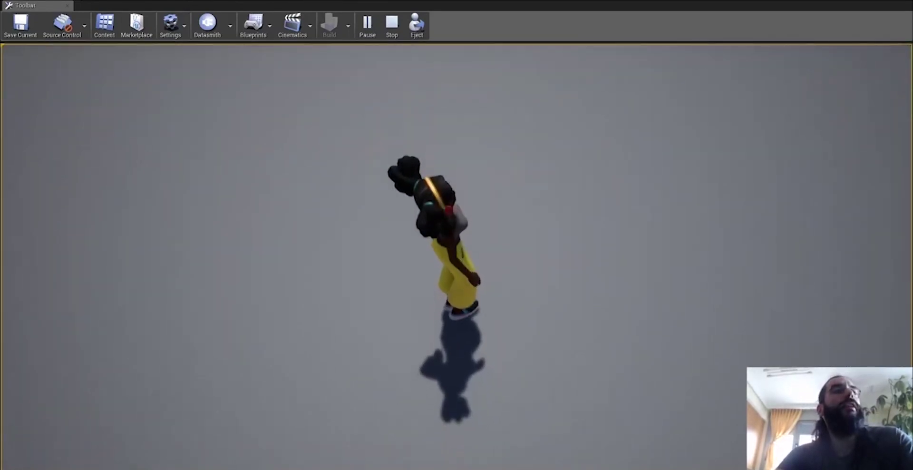
key("d")
key("space")
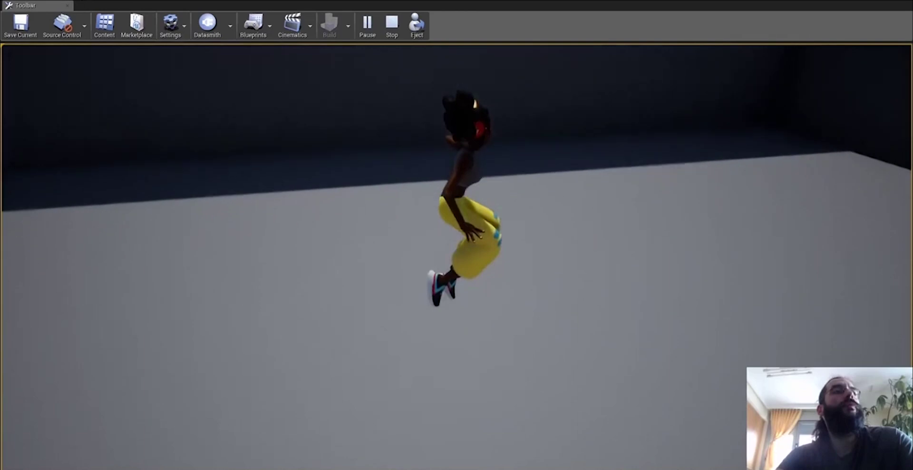
key("w")
key("a")
key("space")
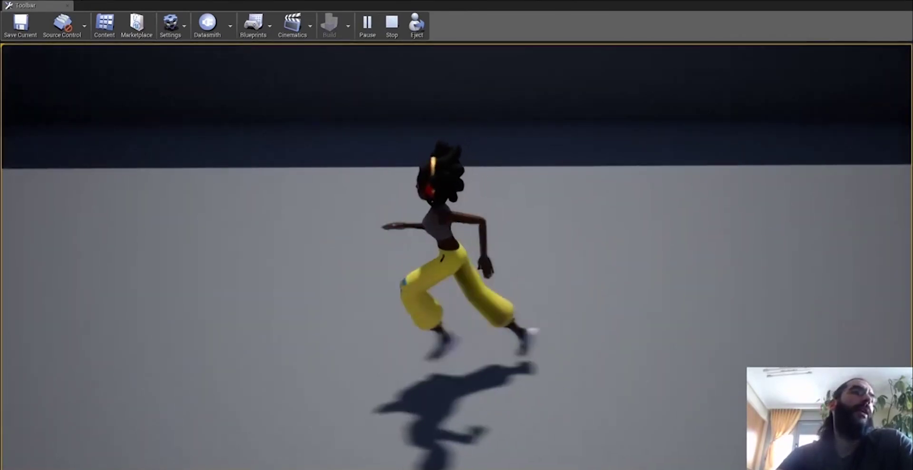
key("space")
key("d")
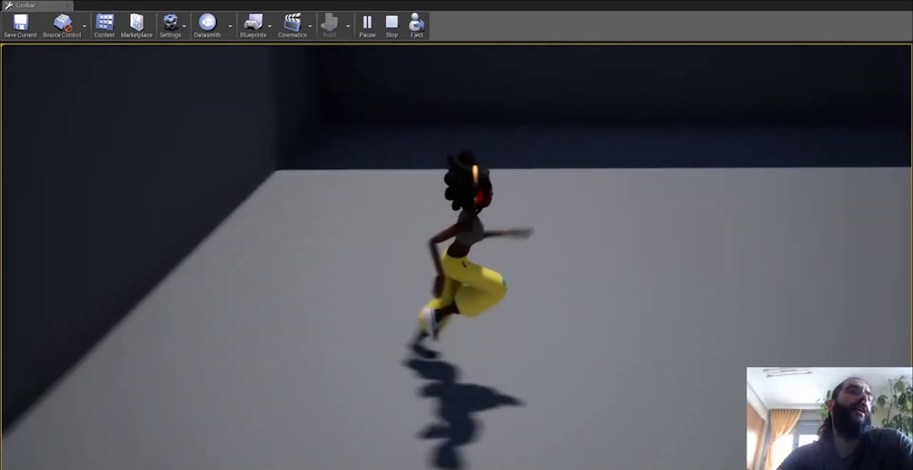
key("space")
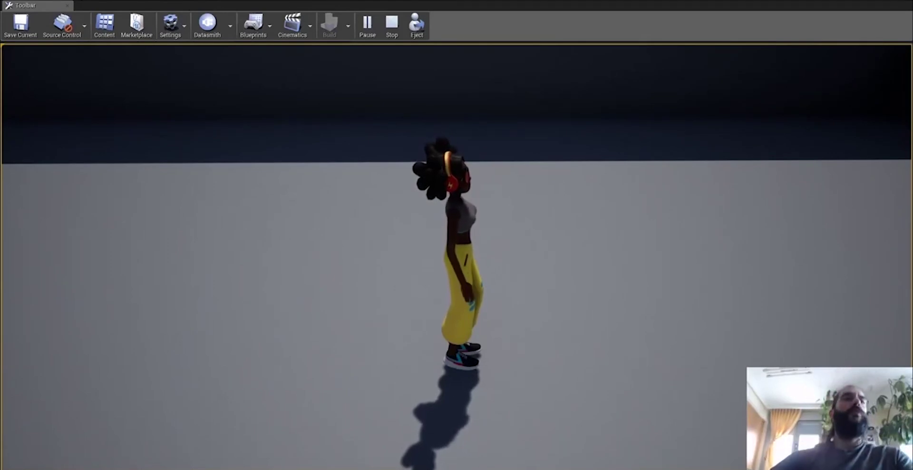
Step: Test jumps from standing and while running in changing directions, moving on to the area near the stairs
key("space")
key("a")
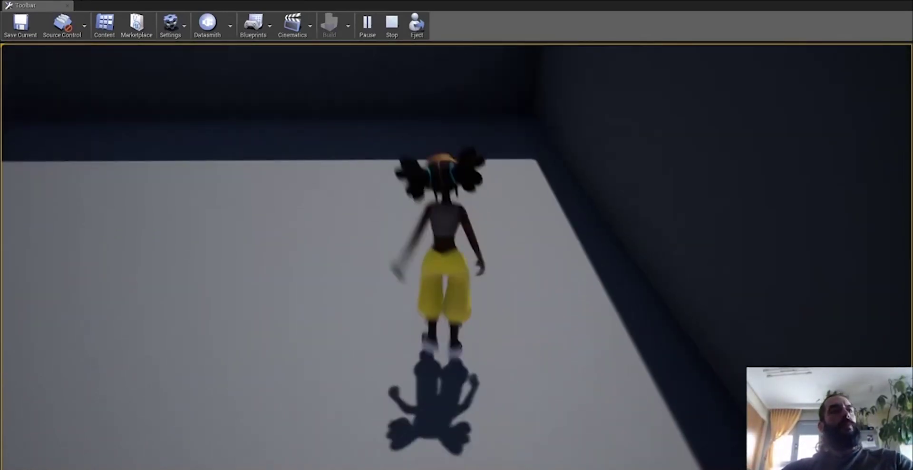
key("space")
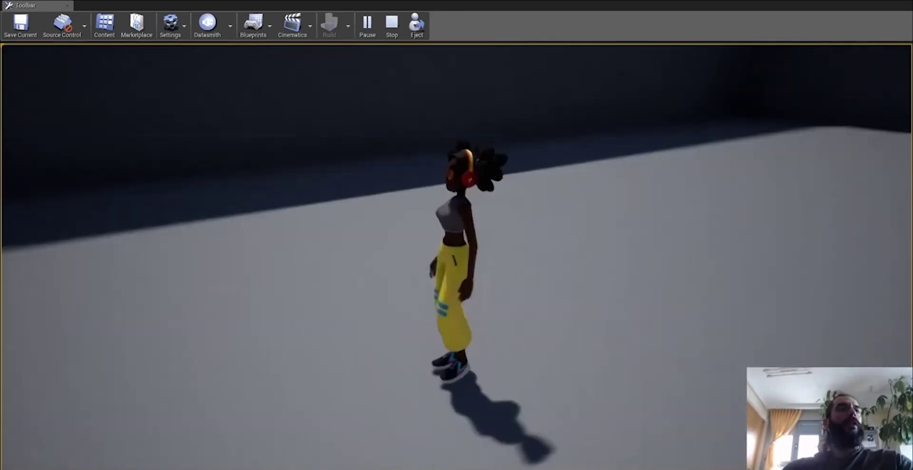
key("a")
key("space")
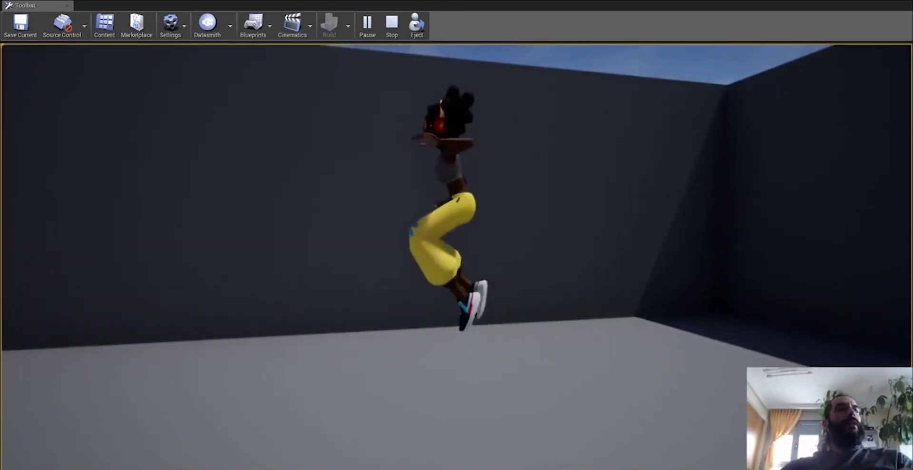
key("d")
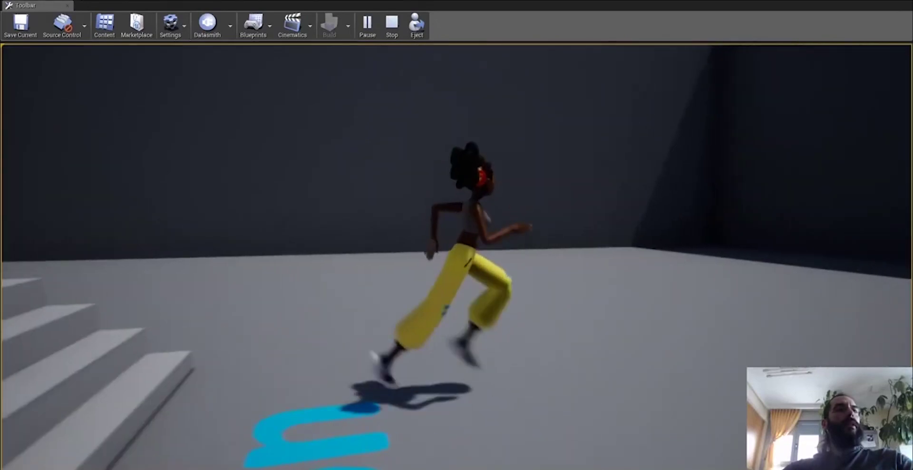
key("w")
key("space")
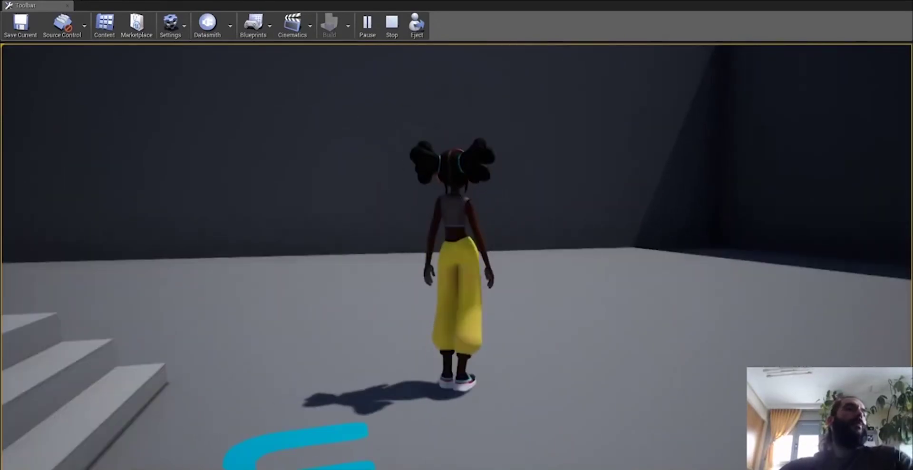
key("w")
key("space")
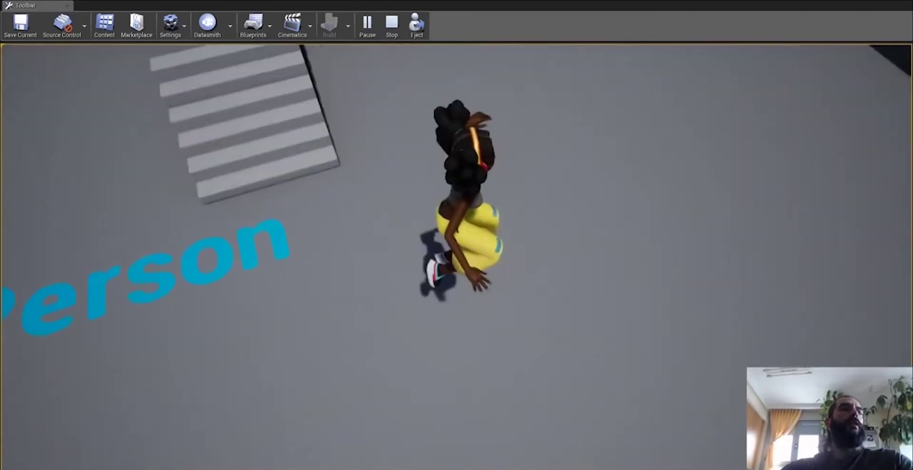
key("space")
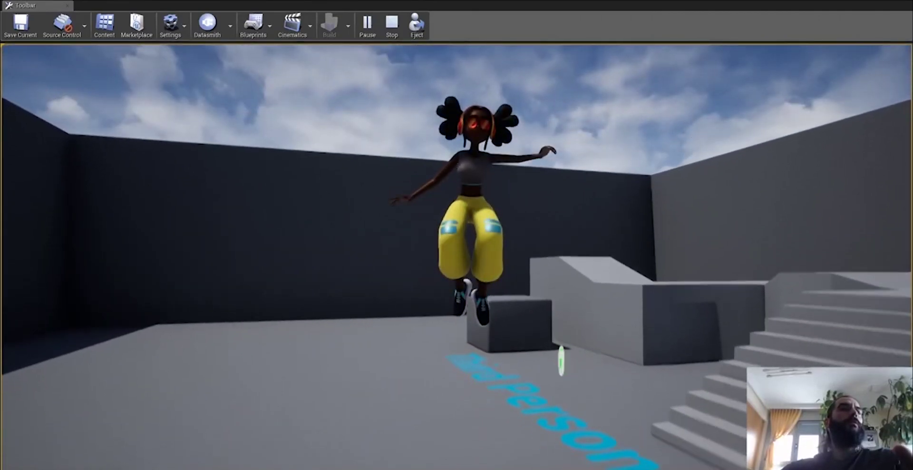
Step: Run the character from side to side with a jump in each direction to check the running jump and landing
key("a")
key("space")
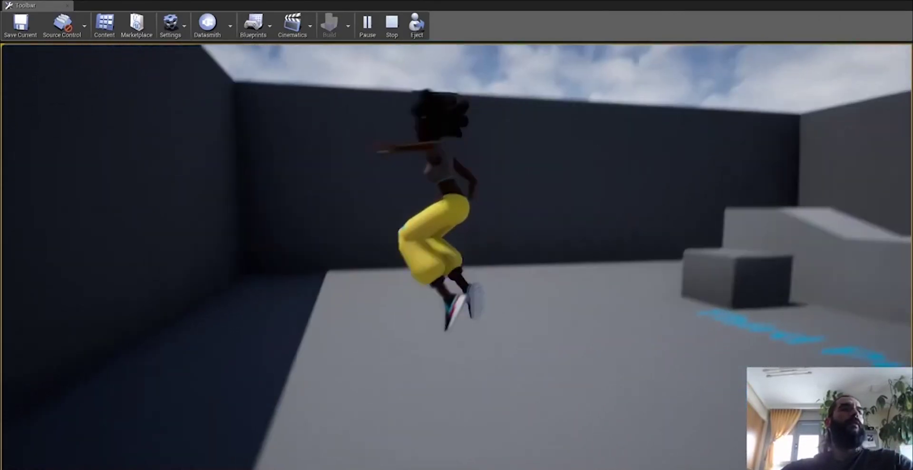
key("d")
key("space")
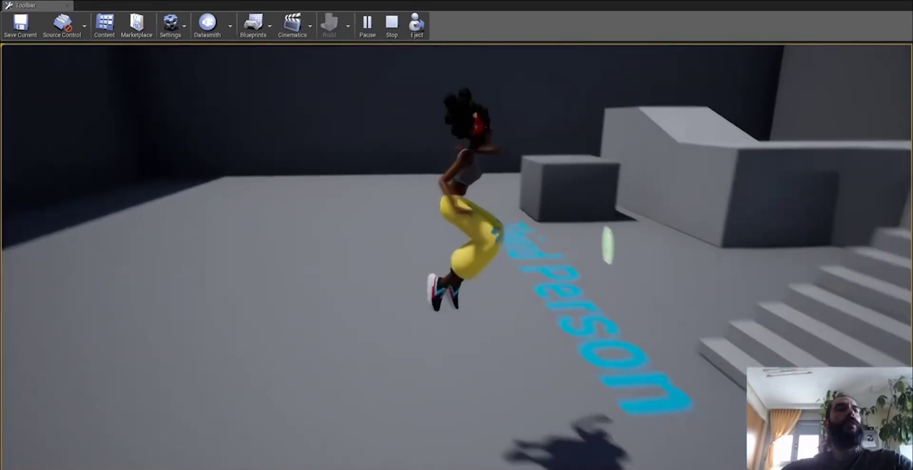
key("a")
key("space")
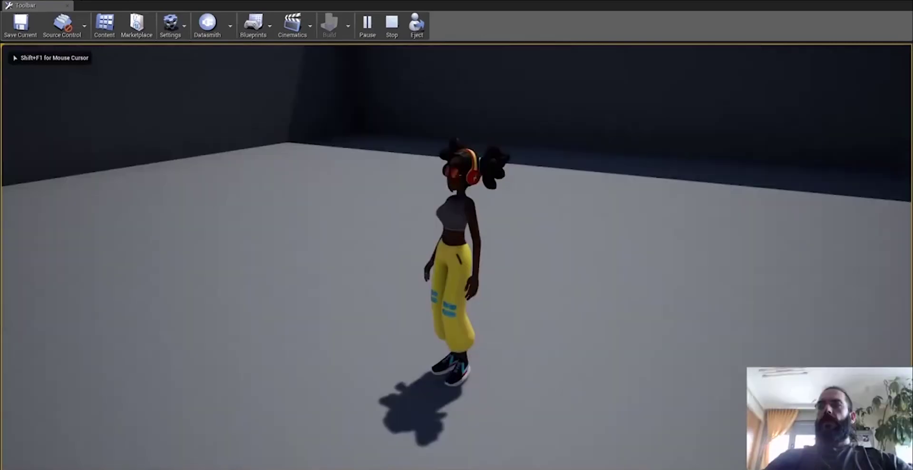
Step: Test the movement on the open floor by changing running direction, stopping and jumping once
key("a")
key("s")
key("a")
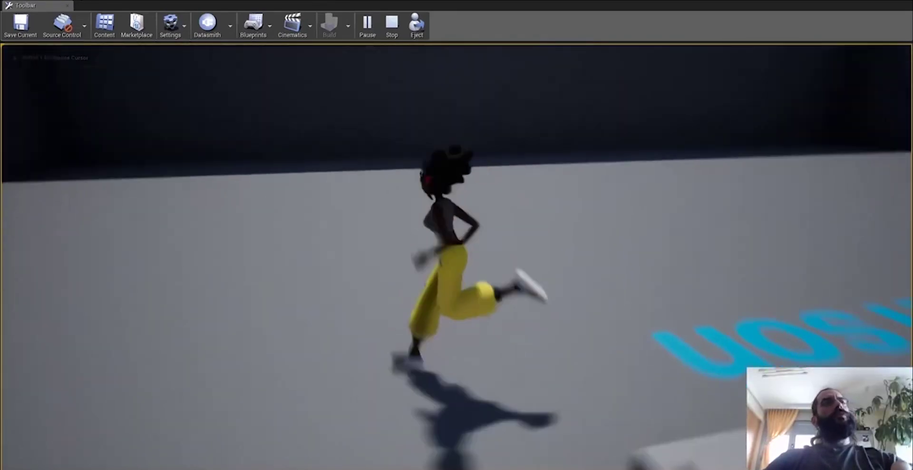
key("w")
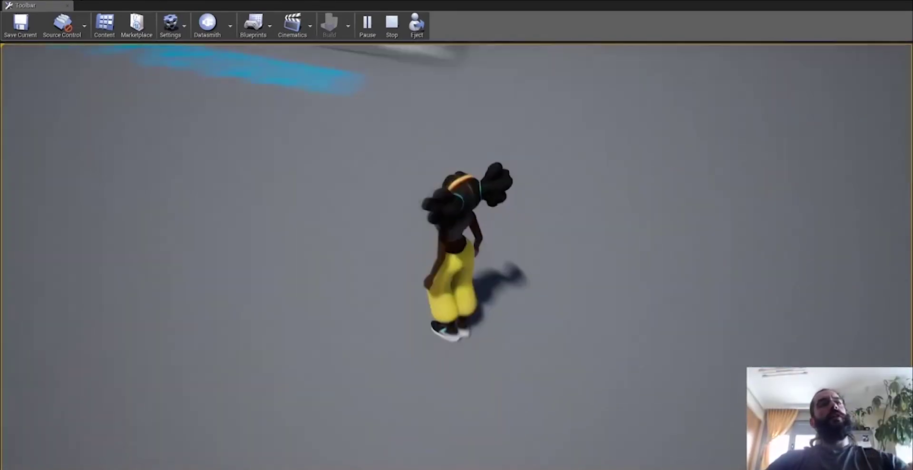
key("space")
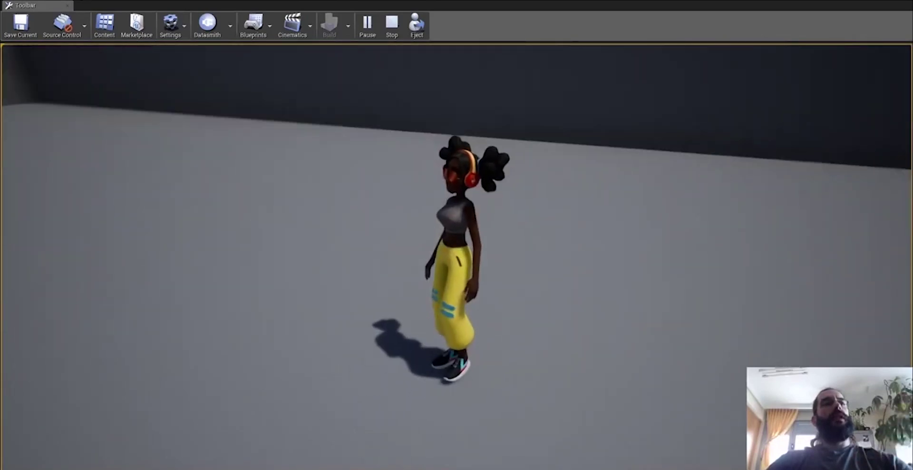
Step: Run the character in short stretches sideways, forward and back without jumping to check the idle and running animations
key("a")
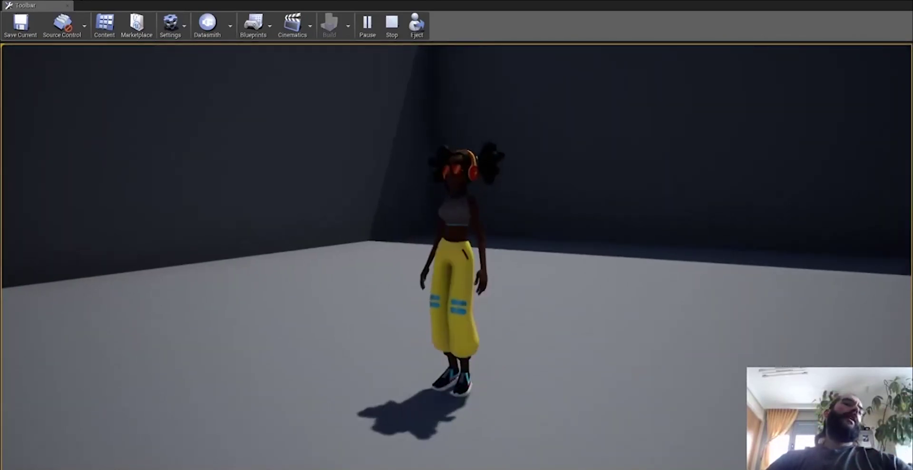
key("a")
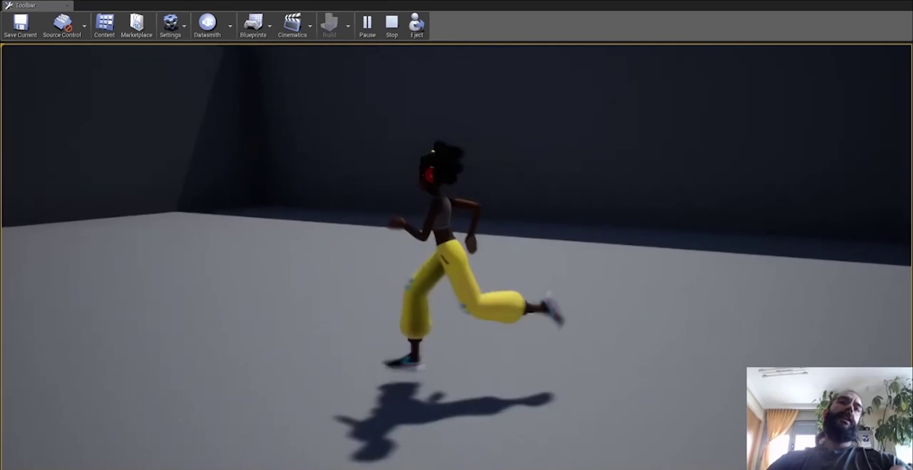
key("d")
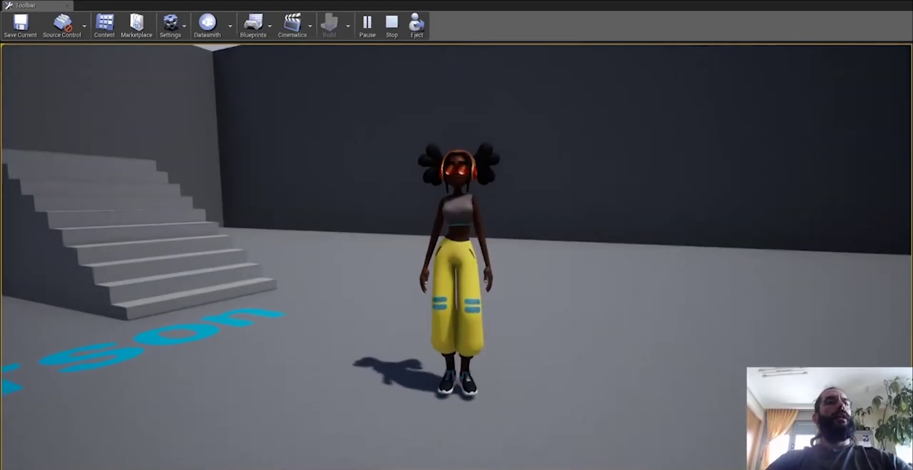
key("a")
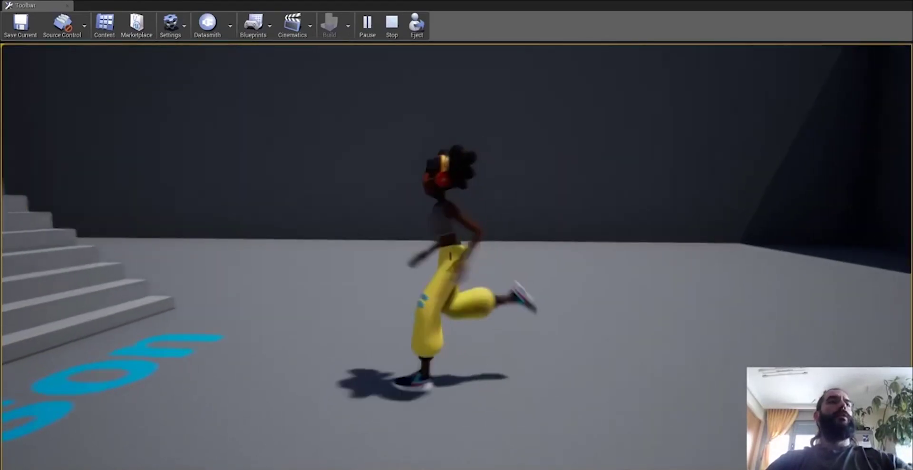
key("w")
key("s")
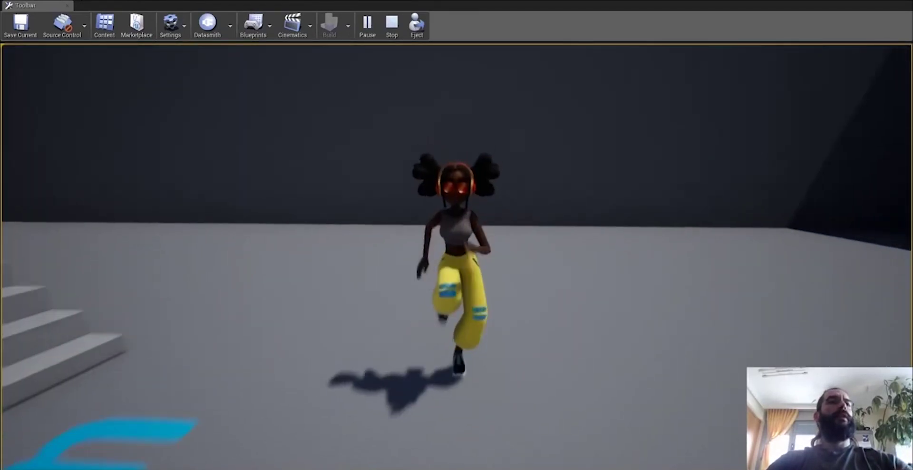